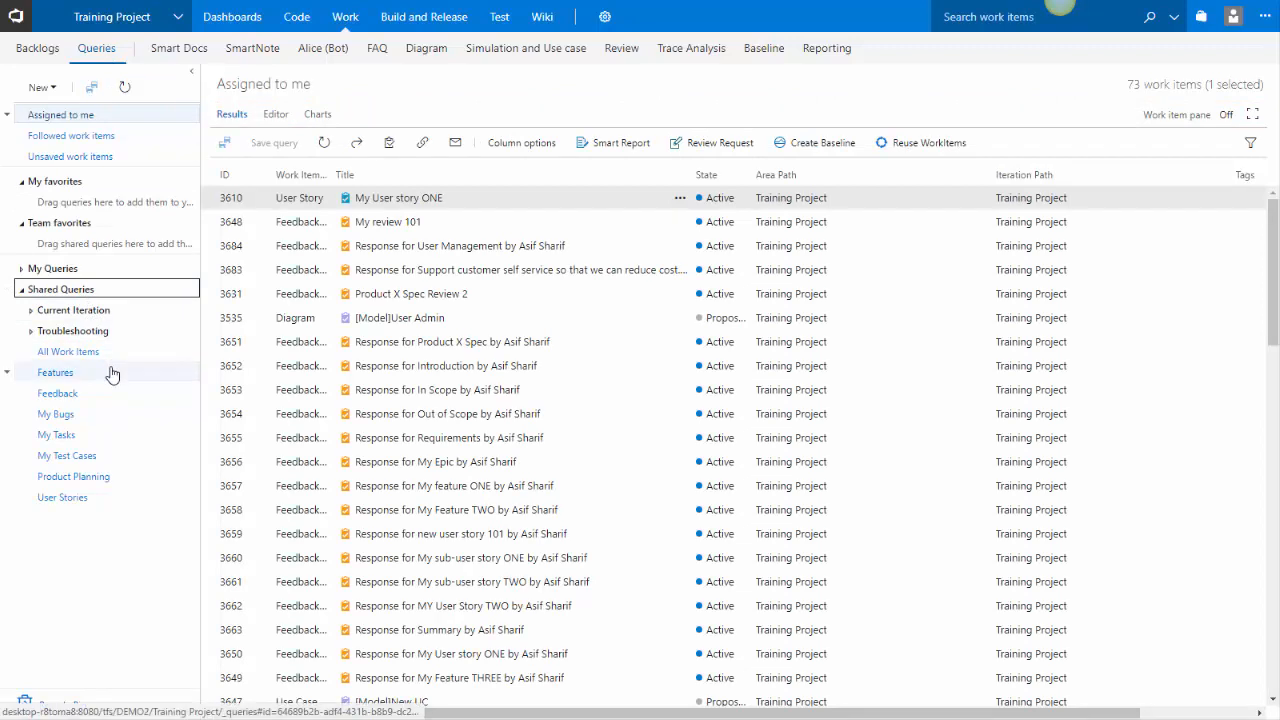
Open the Features query, select all seven features, and generate a Smart Report using the SmartReport-form report part
left_click(110, 372)
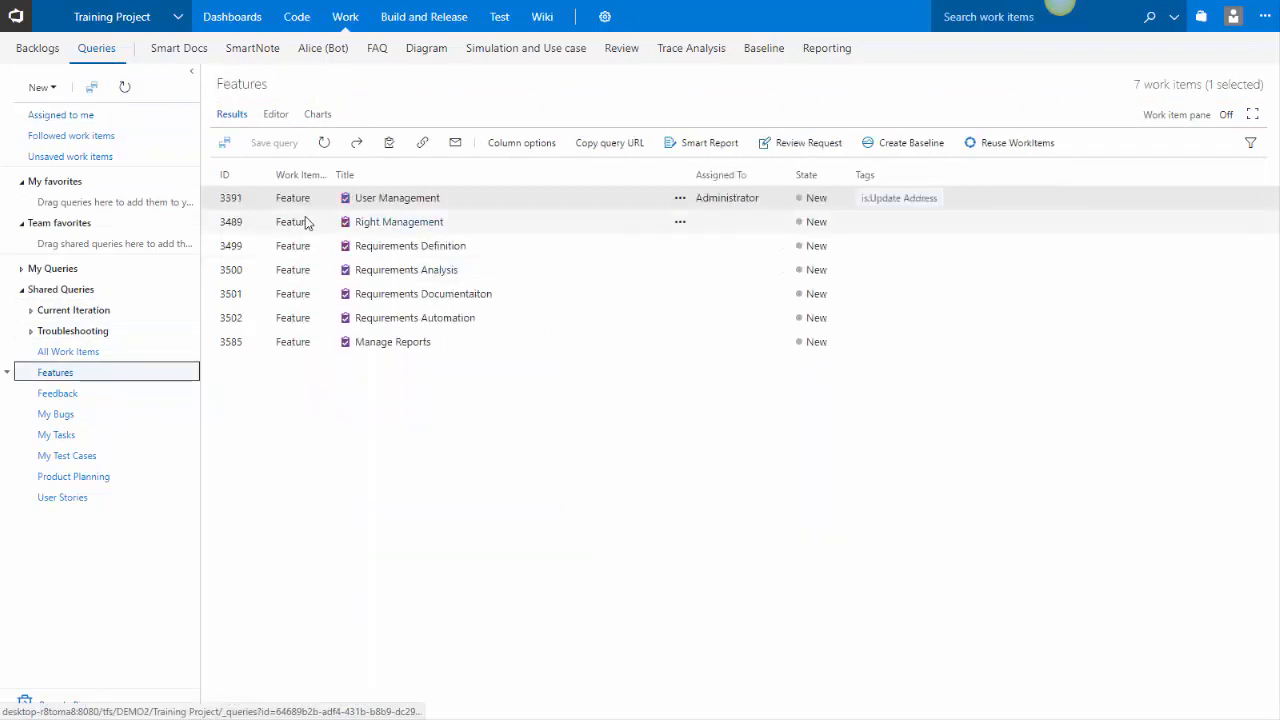
left_click(499, 344, "shift")
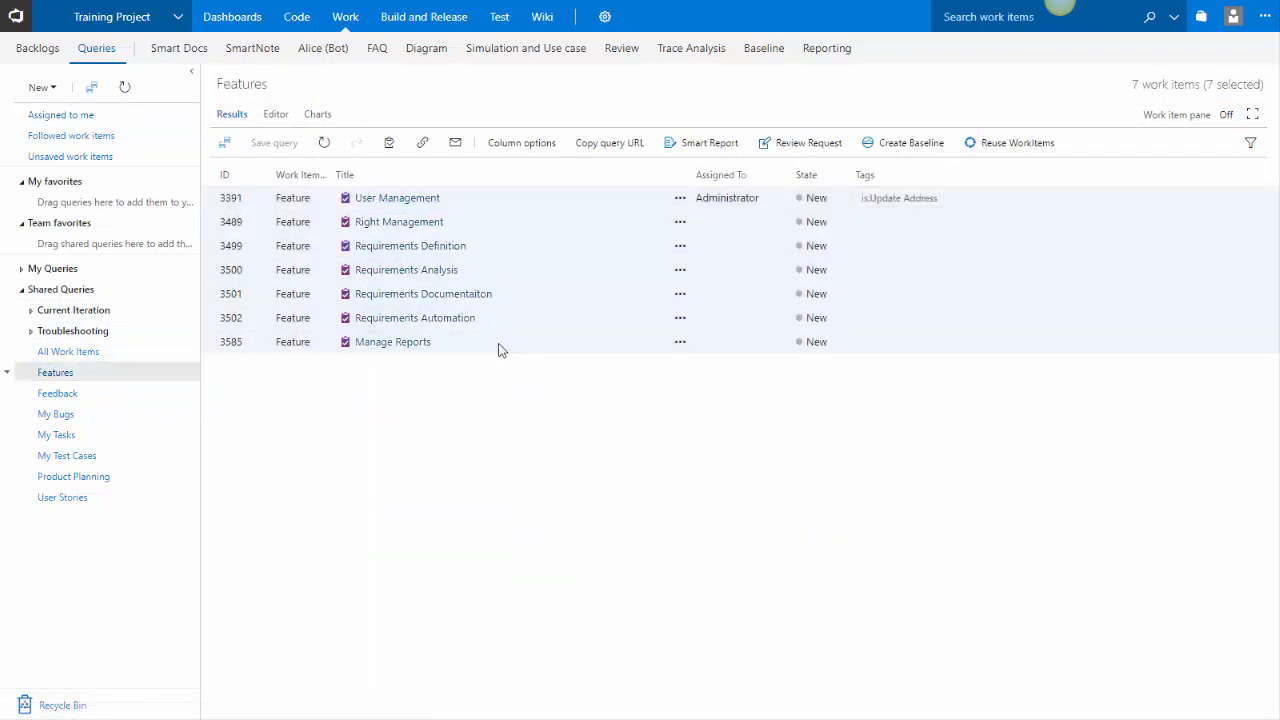
left_click(686, 160)
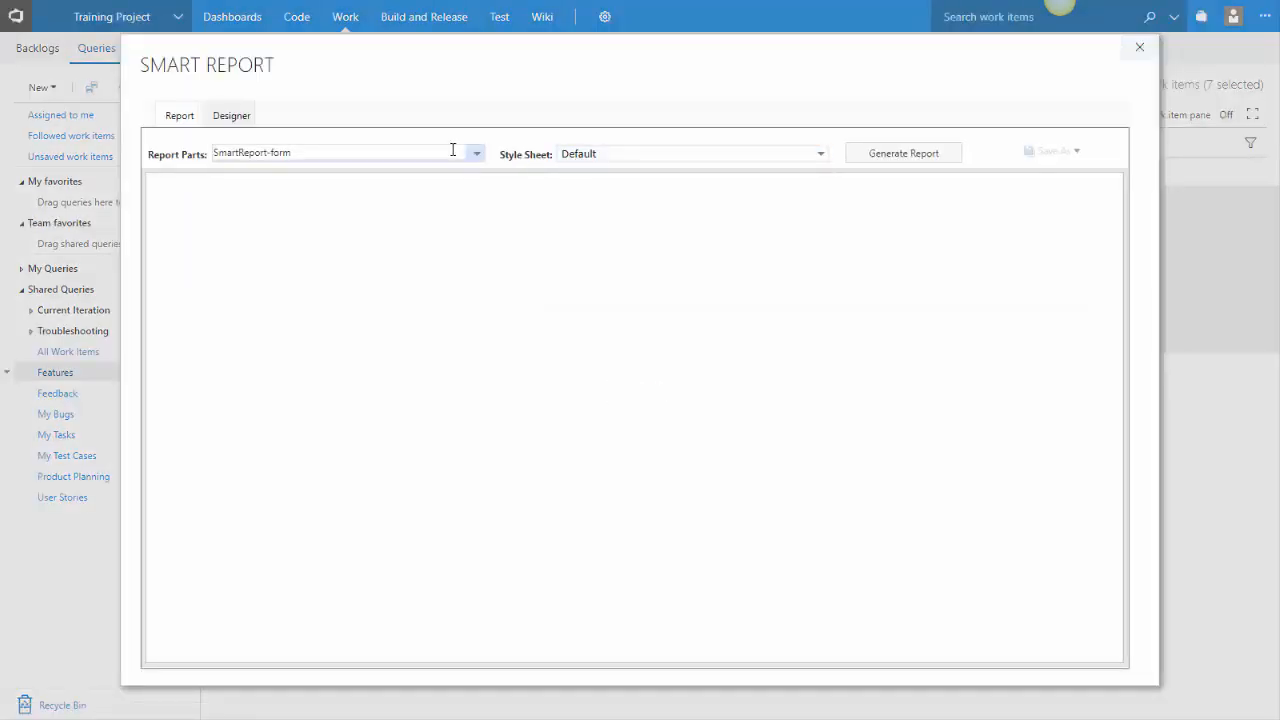
left_click(869, 161)
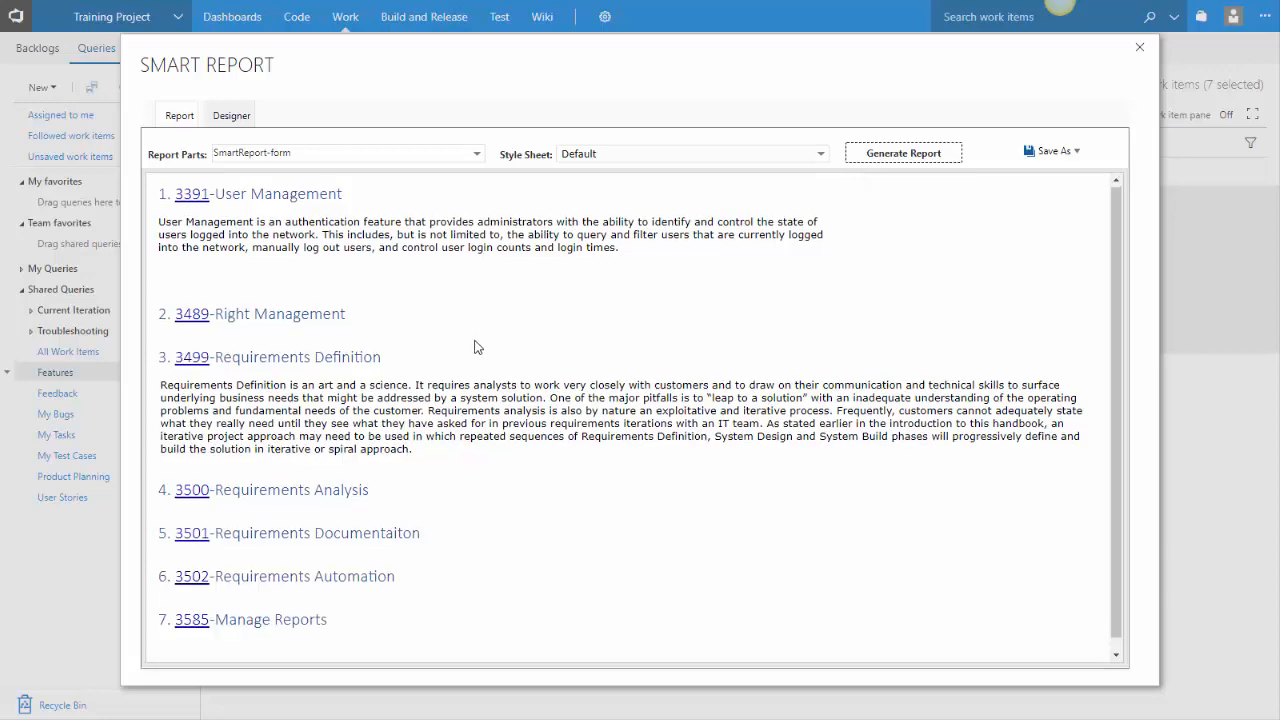
Scroll through the generated feature report, then close the Smart Report dialog
scroll(457, 386, "down", 2)
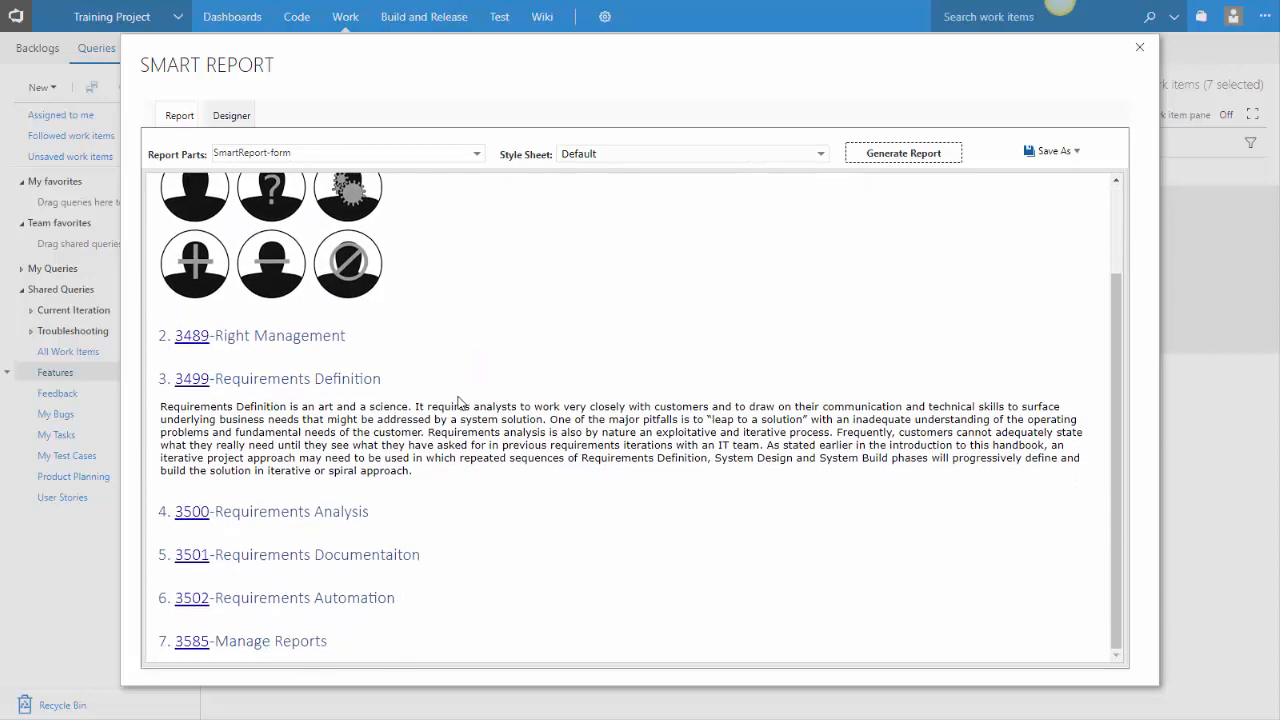
scroll(450, 377, "up", 2)
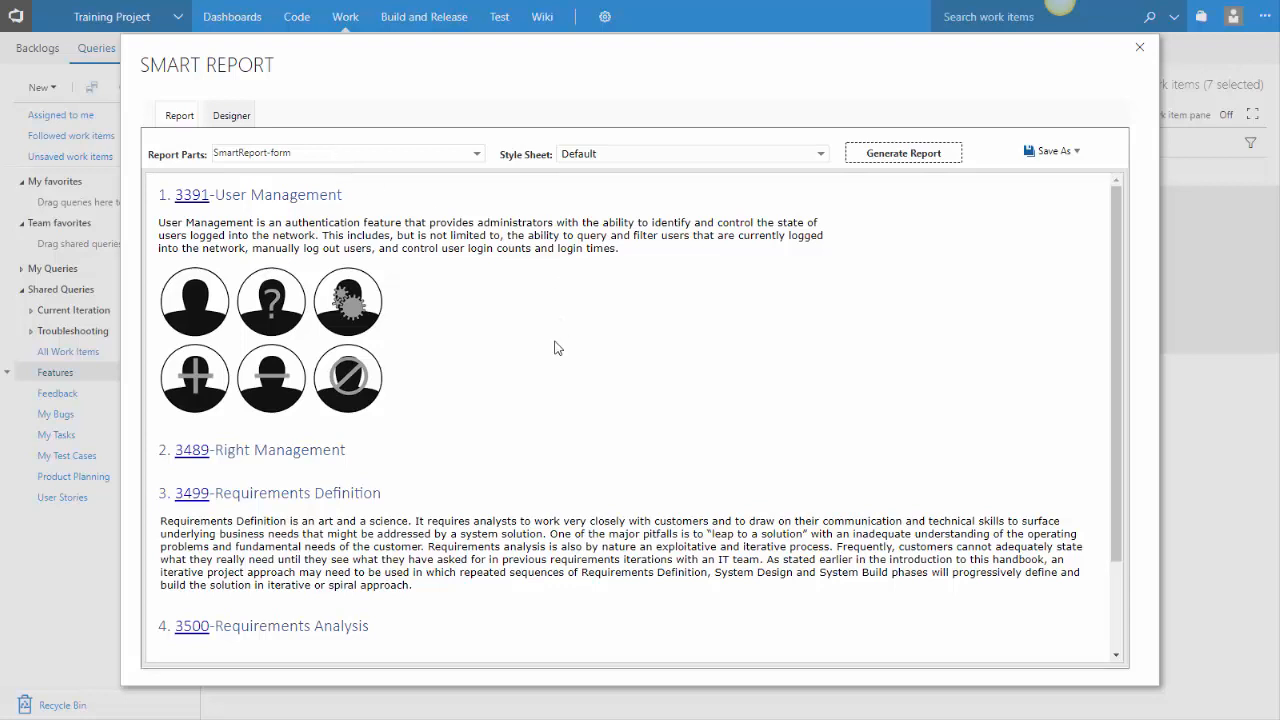
scroll(608, 438, "down", 2)
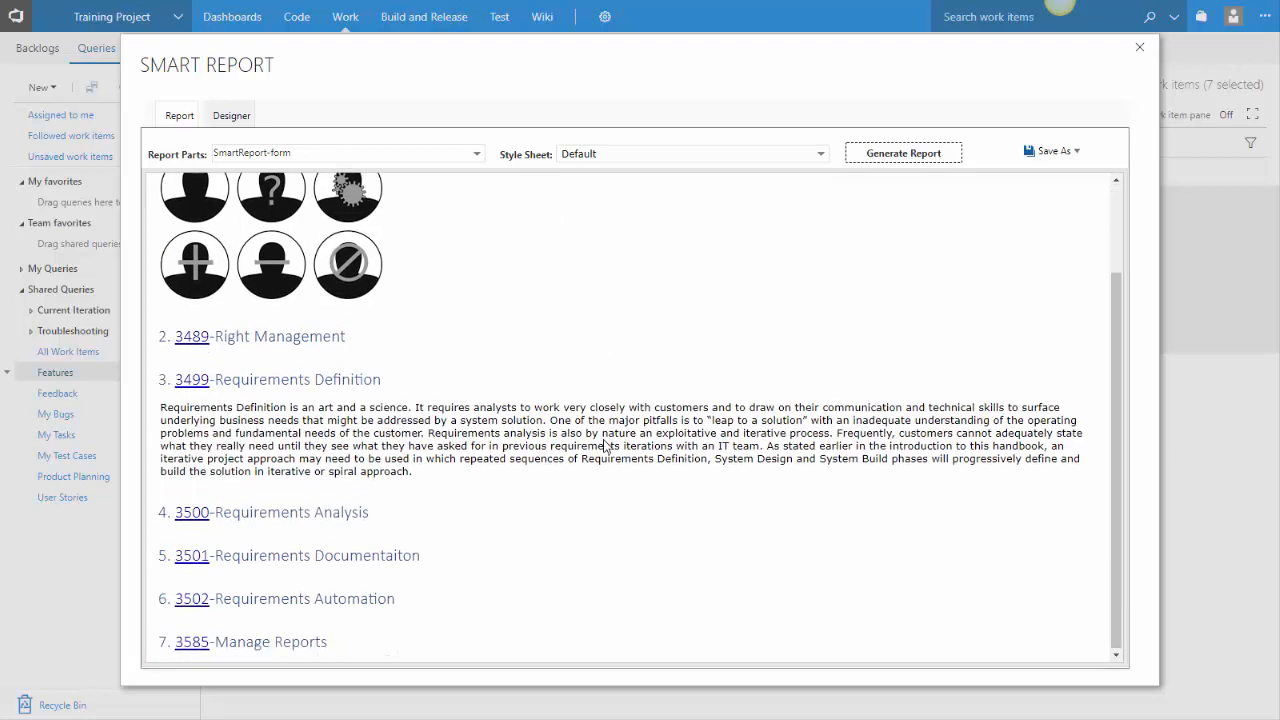
scroll(615, 436, "up", 2)
left_click(1139, 48)
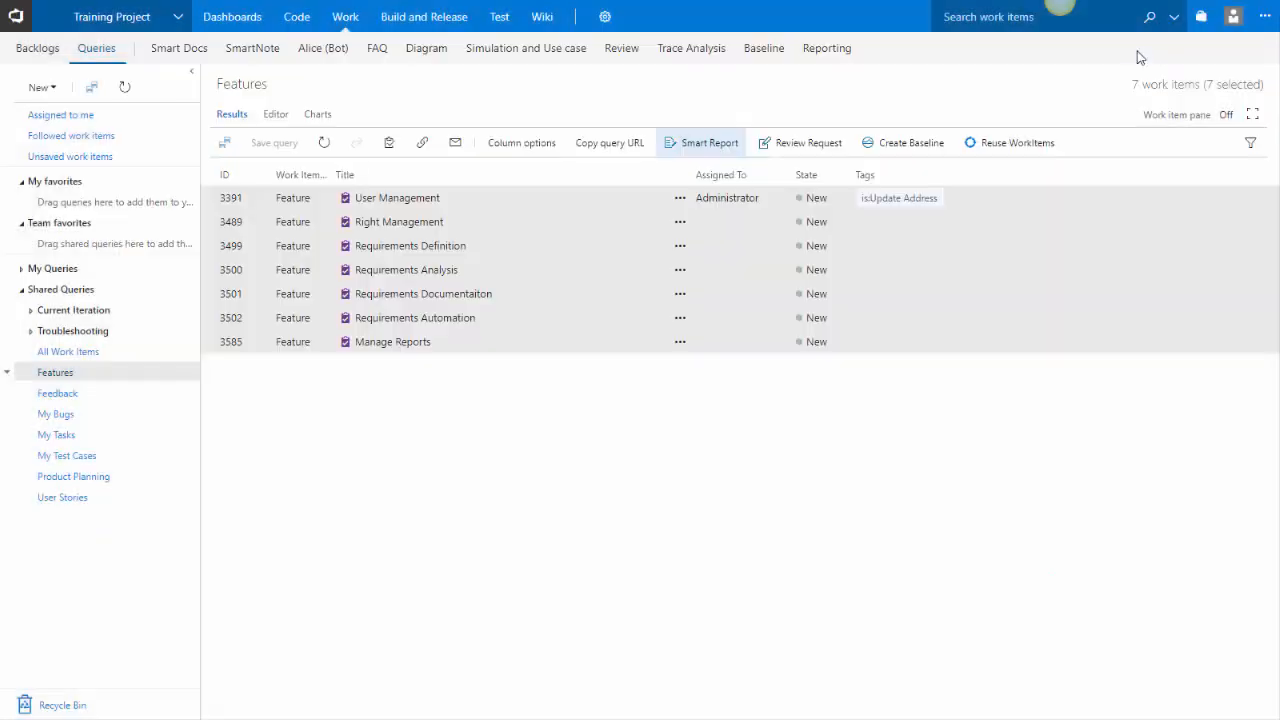
Open the User Stories query, select all twenty stories, and open Smart Report for them
left_click(124, 500)
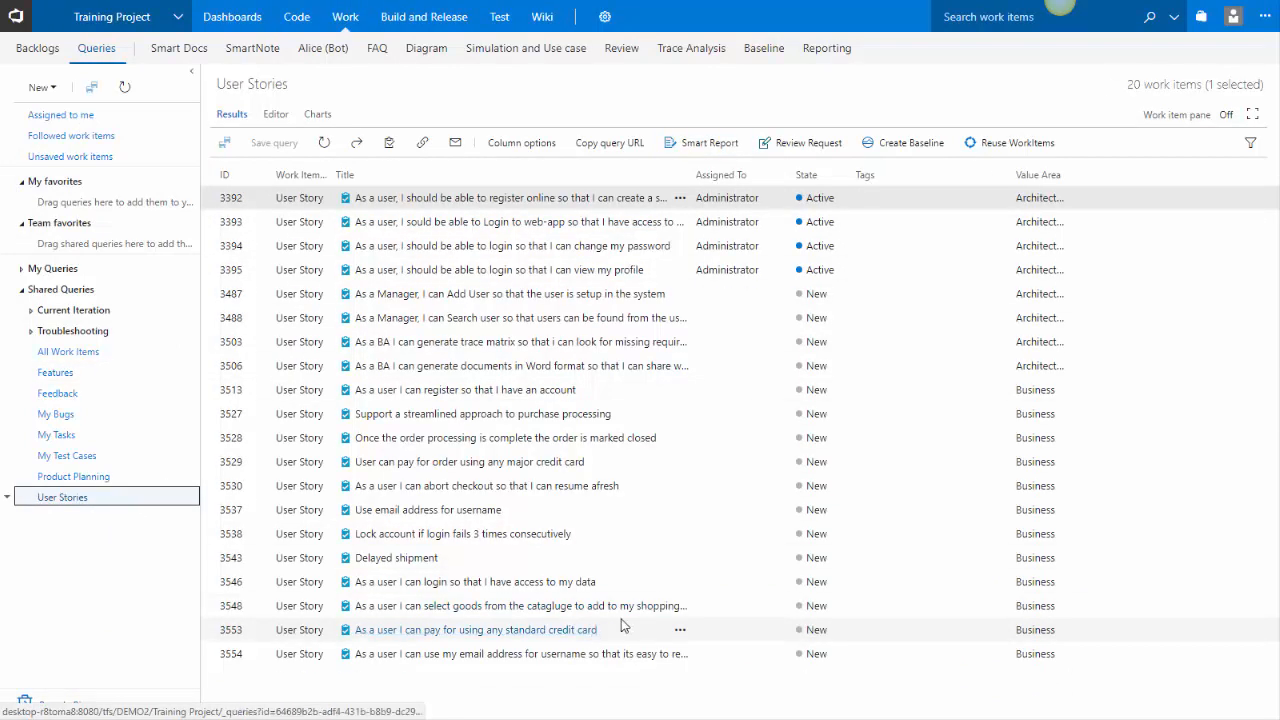
left_click(731, 654, "shift")
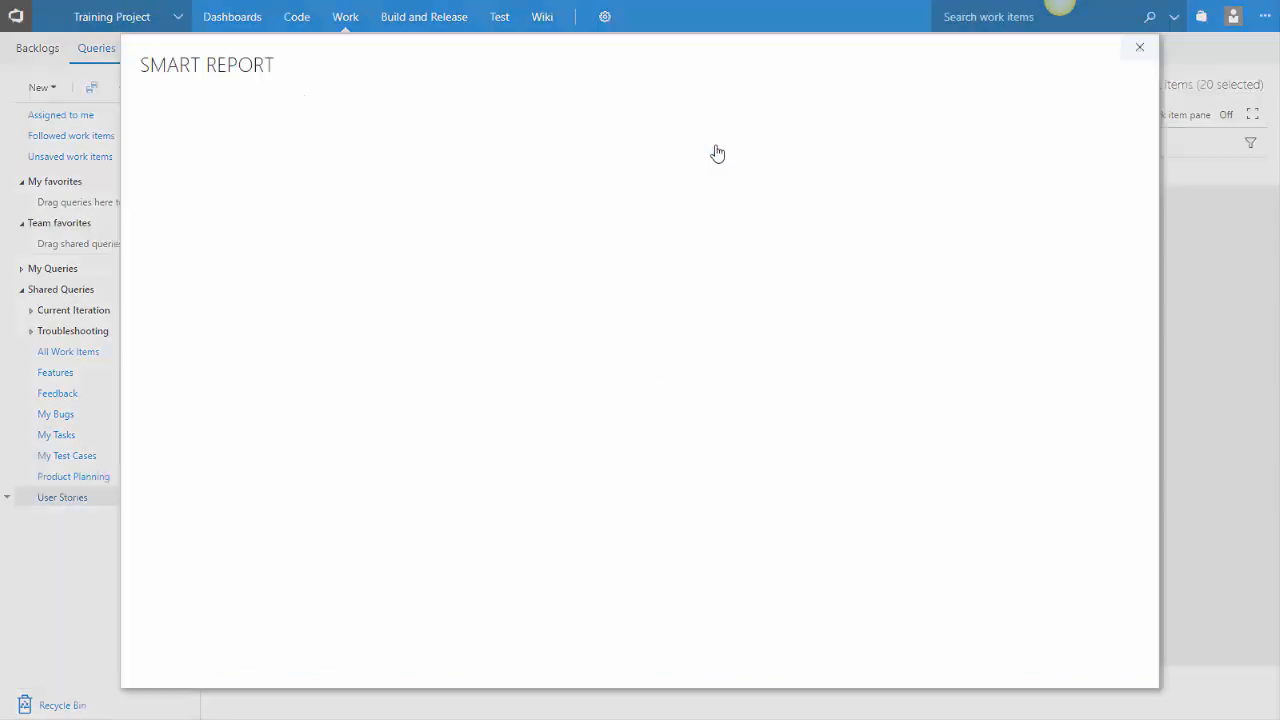
left_click(714, 147)
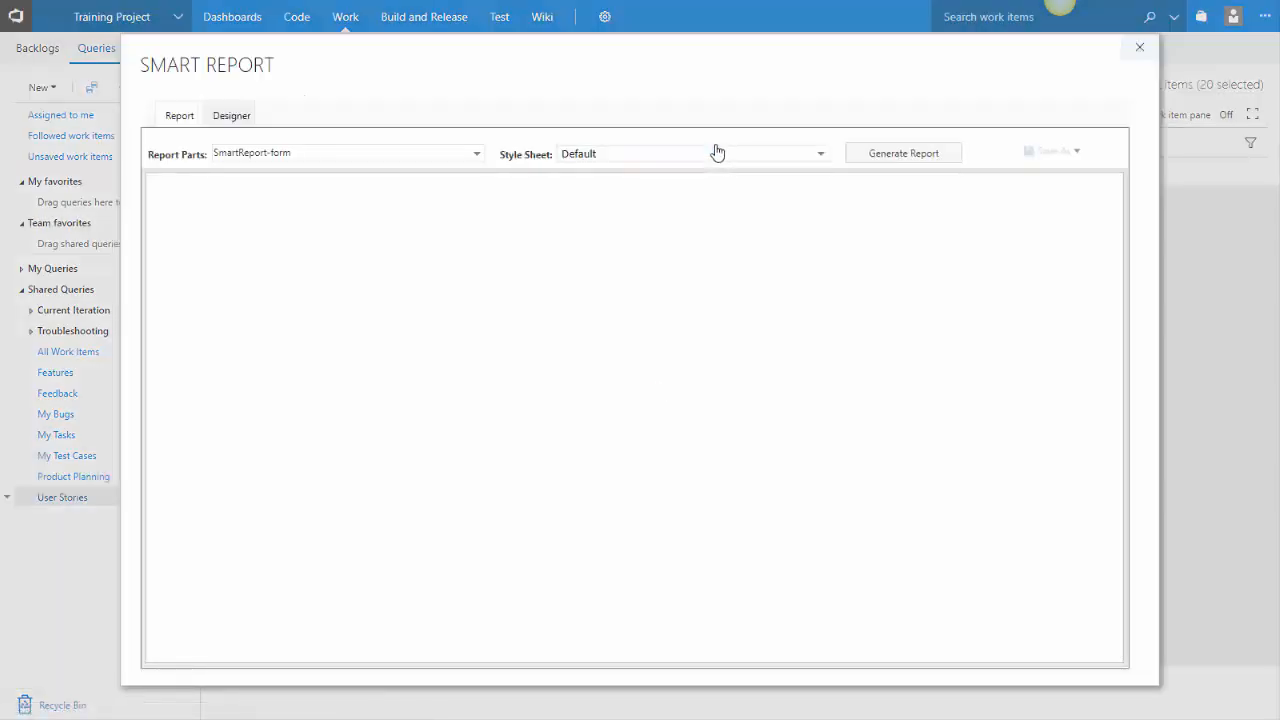
Choose the Training 2 report part and generate the user story report
left_click(160, 96)
type("tra")
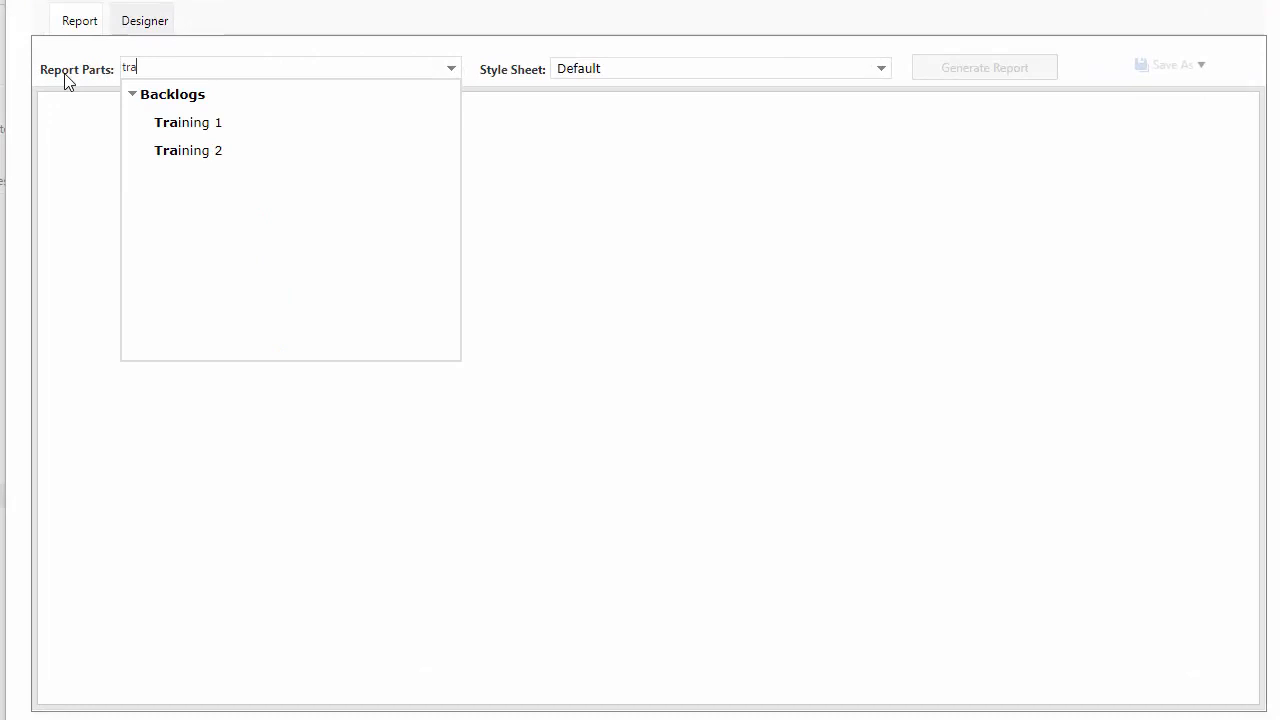
left_click(190, 150)
left_click(970, 72)
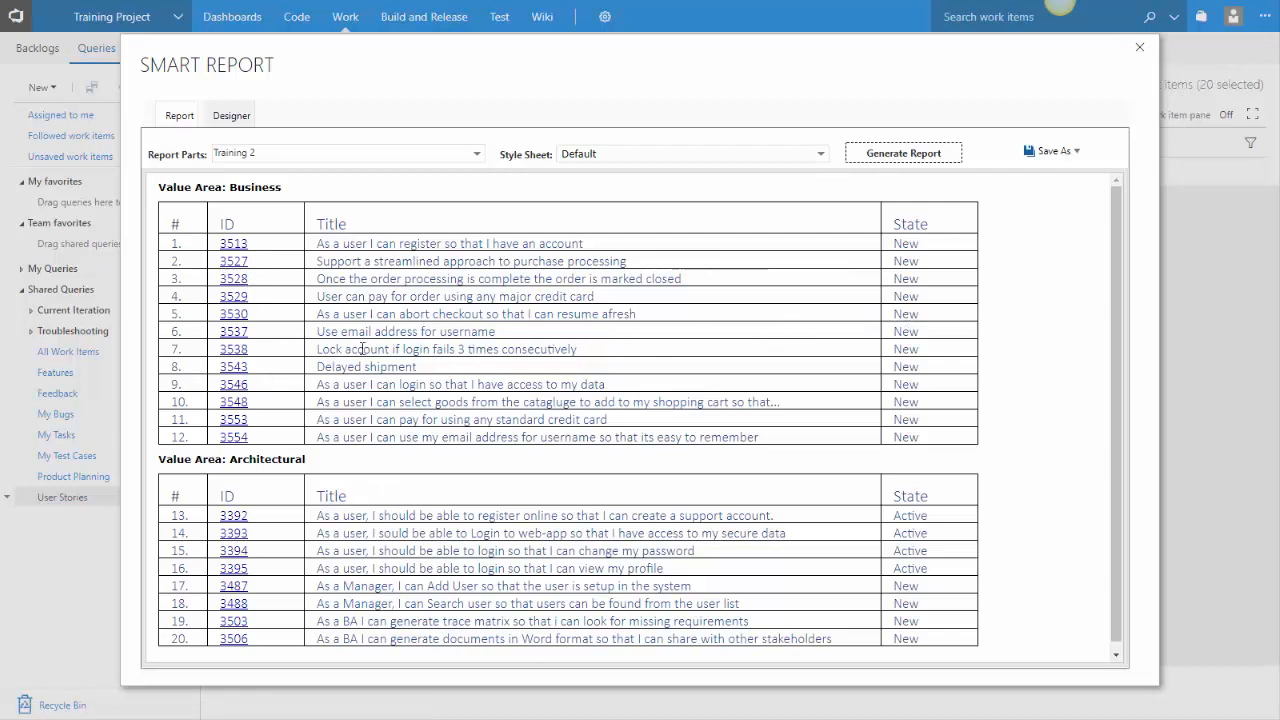
Scroll through the user story report, then close the Smart Report dialog
scroll(812, 410, "down", 1)
scroll(811, 410, "up", 1)
left_click(1139, 48)
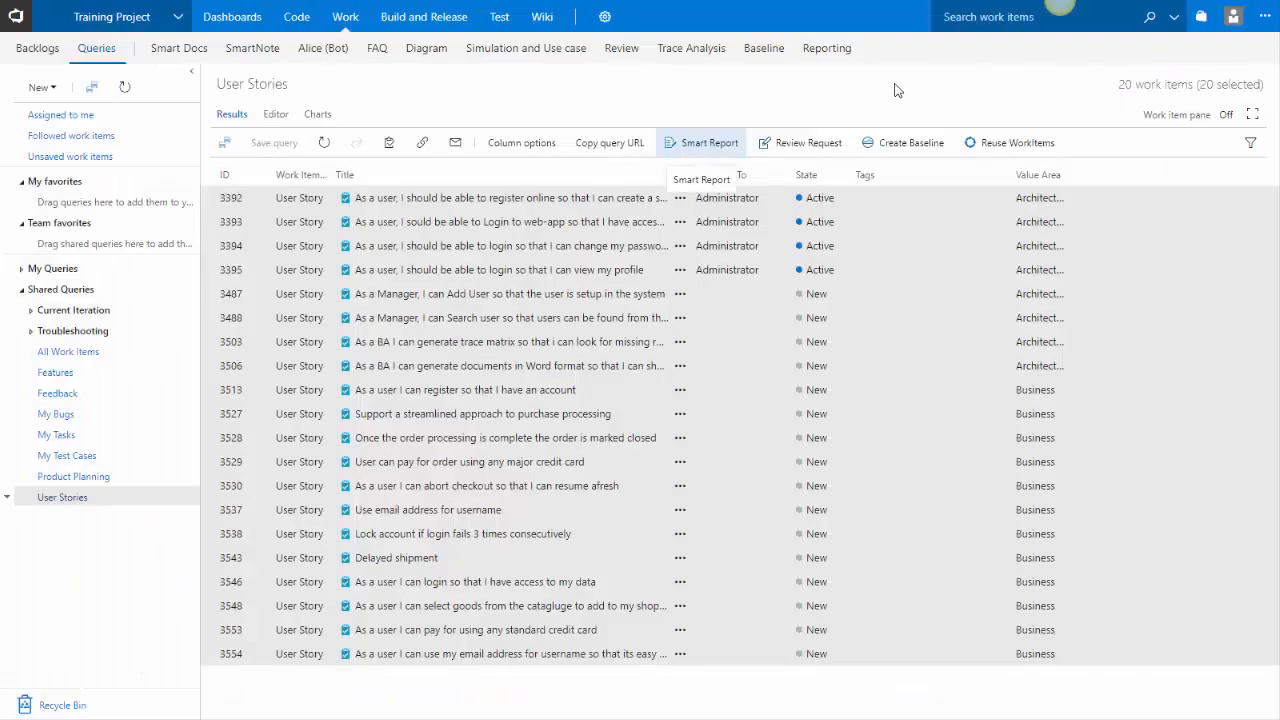
Open the Business Requirements Document in the Reporting hub and switch to its Editor
left_click(857, 57)
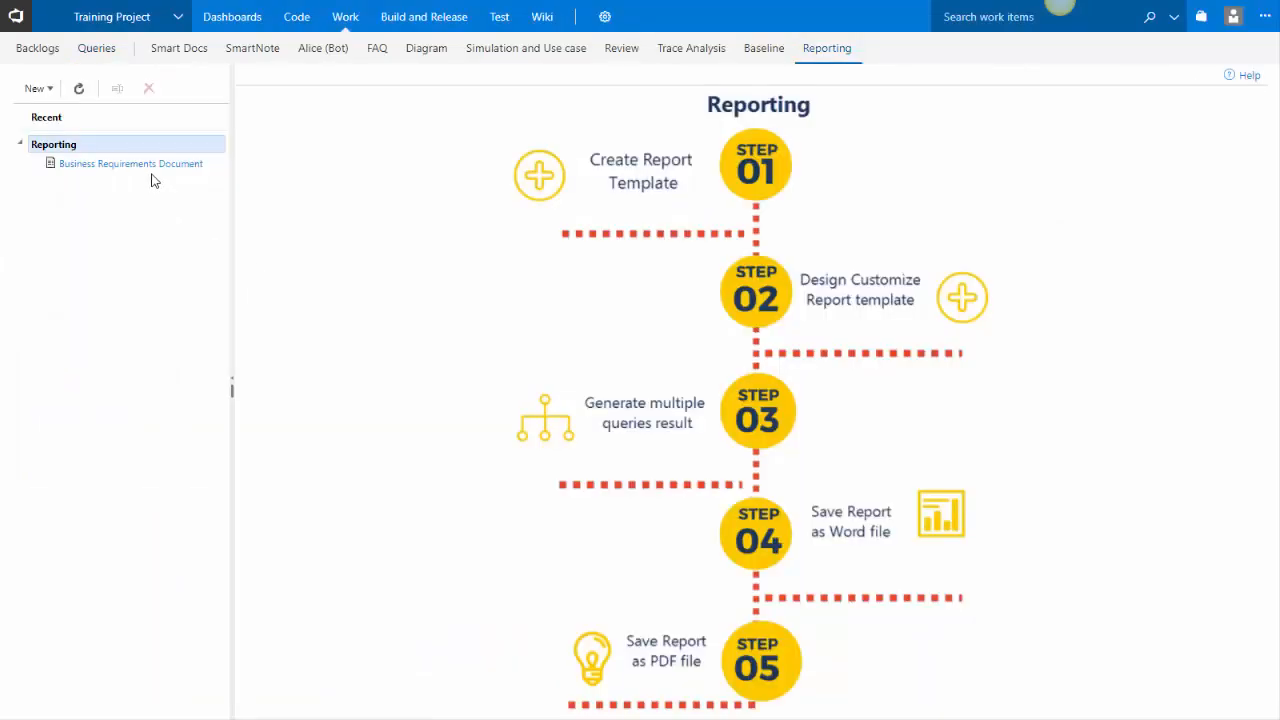
left_click(153, 172)
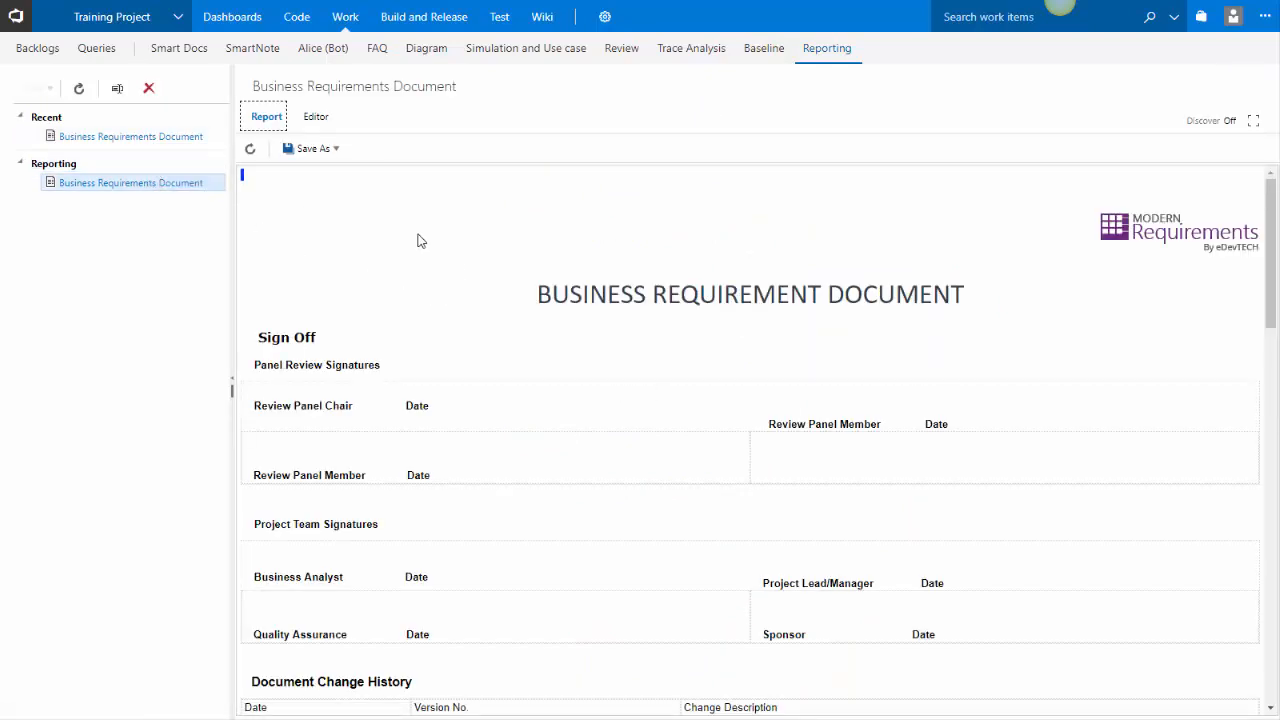
left_click(316, 118)
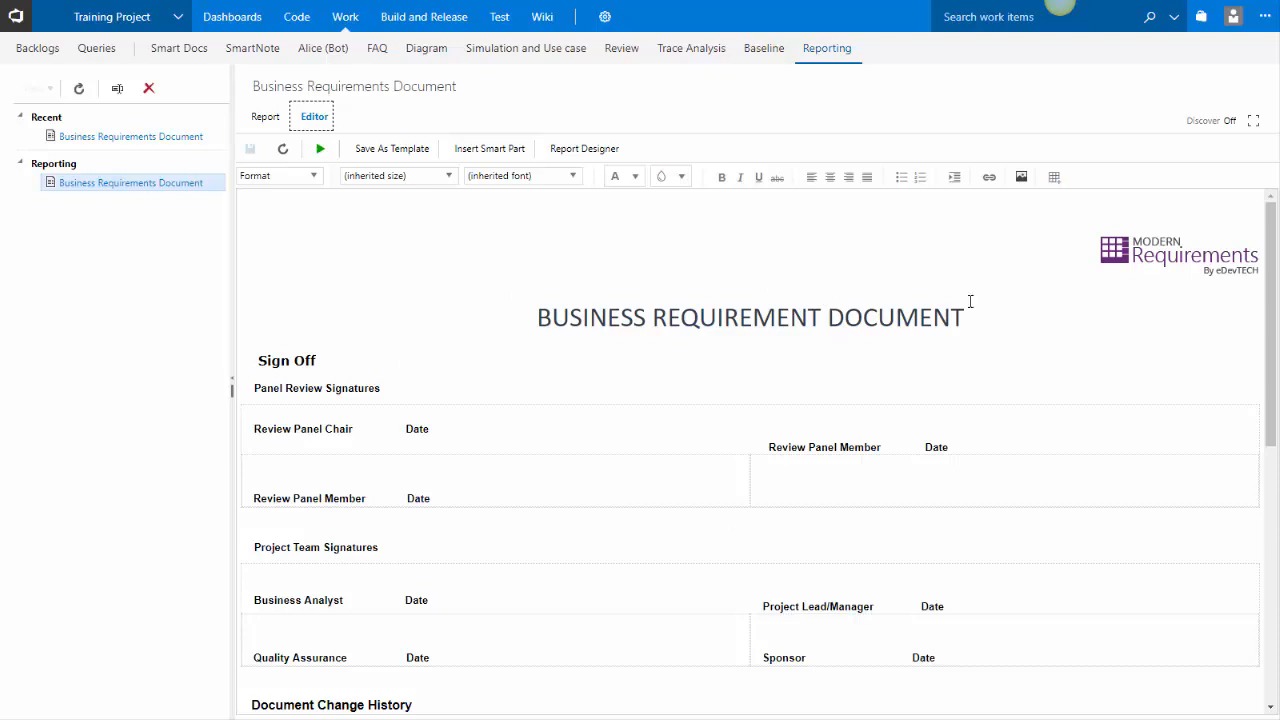
Rename the template headings to Project Features and Project User Stories
scroll(625, 415, "down", 5)
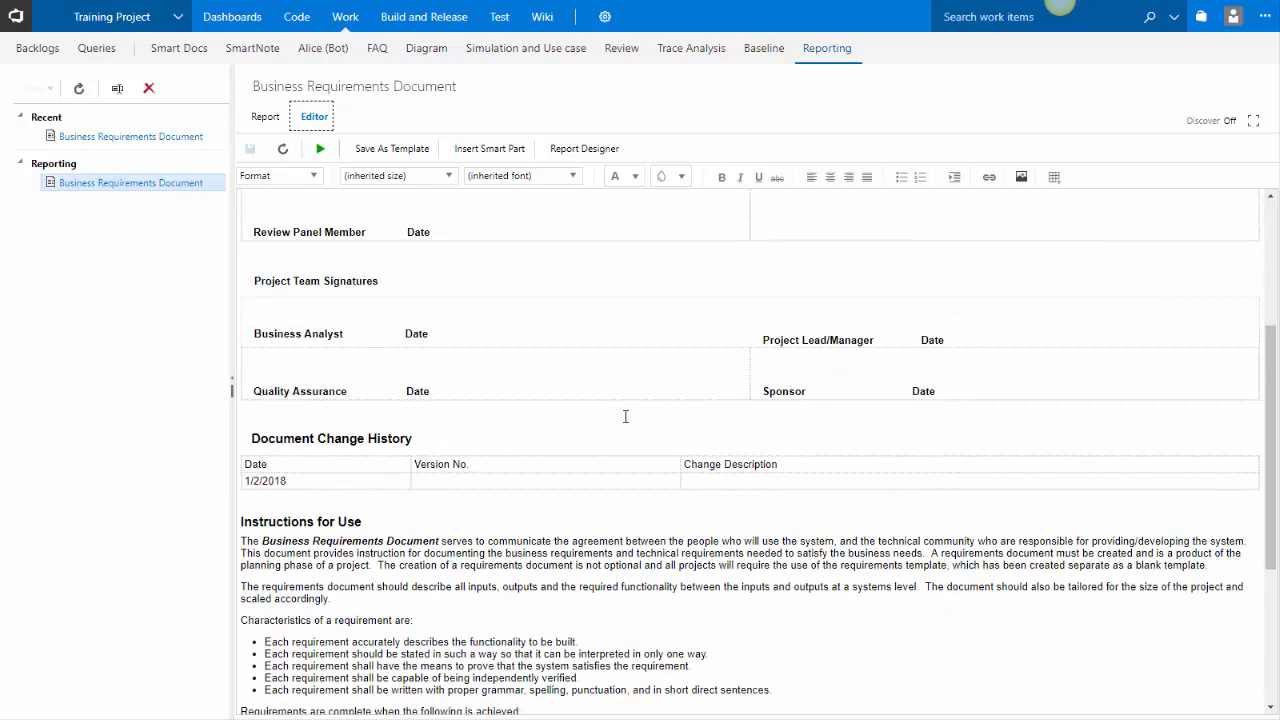
scroll(625, 415, "down", 1)
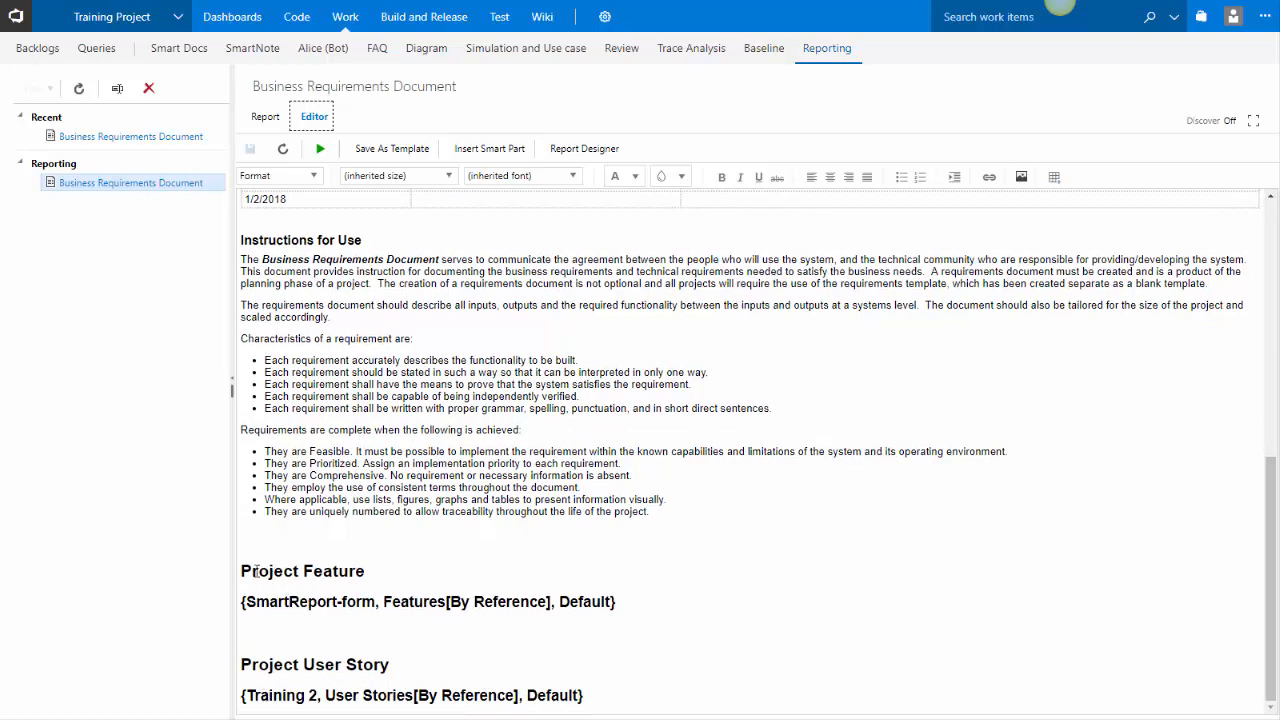
left_click(363, 576)
type("s")
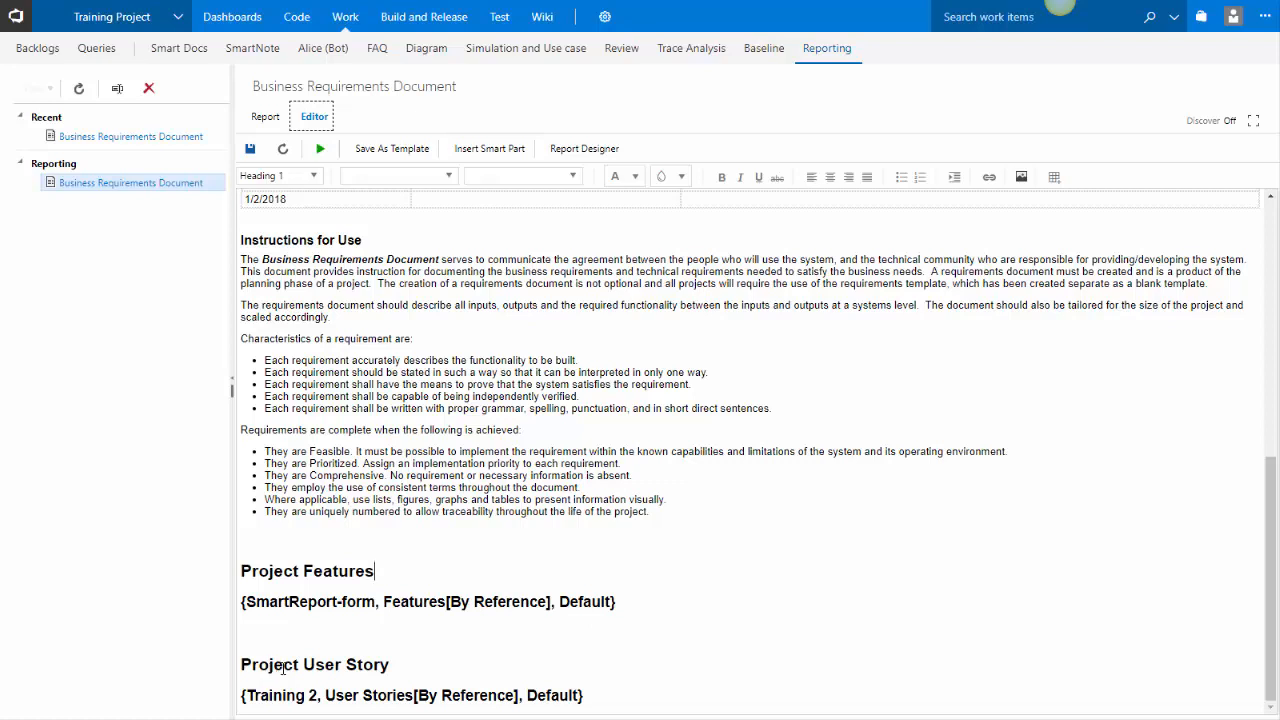
left_click(409, 663)
key("BackSpace")
type("ies")
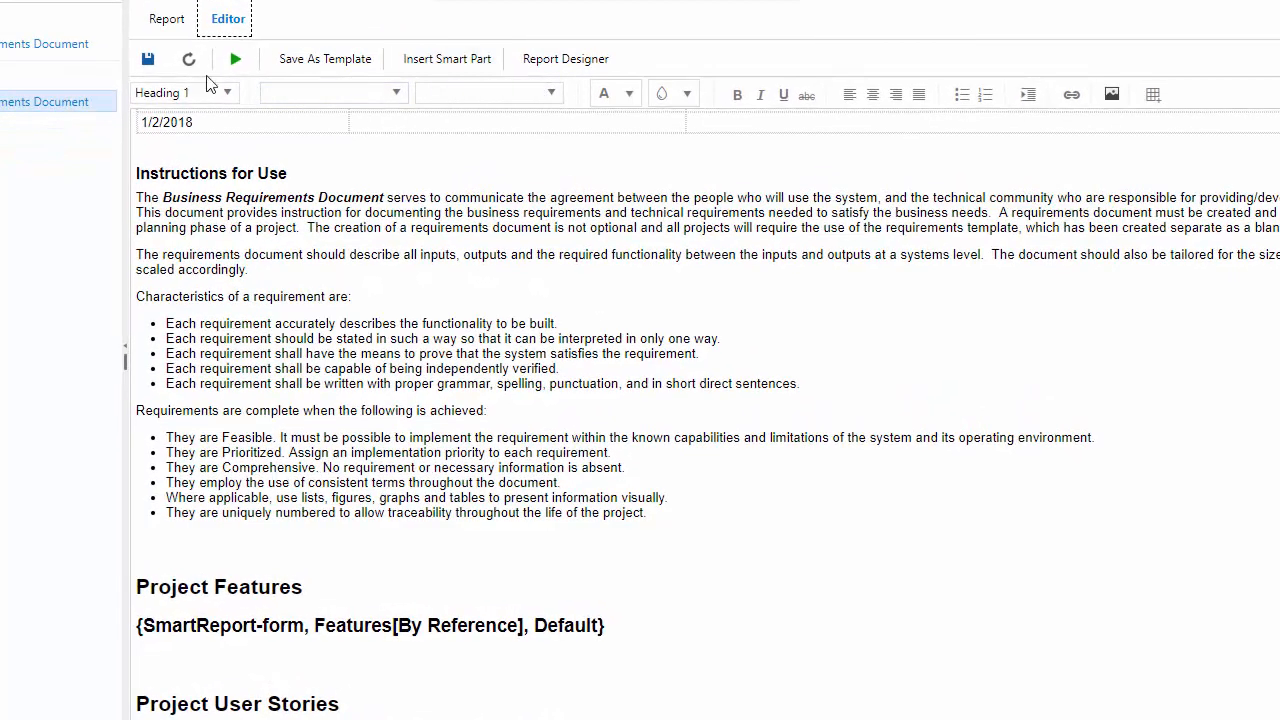
Switch to the Report view, scroll through the generated document, and refresh it
left_click(167, 22)
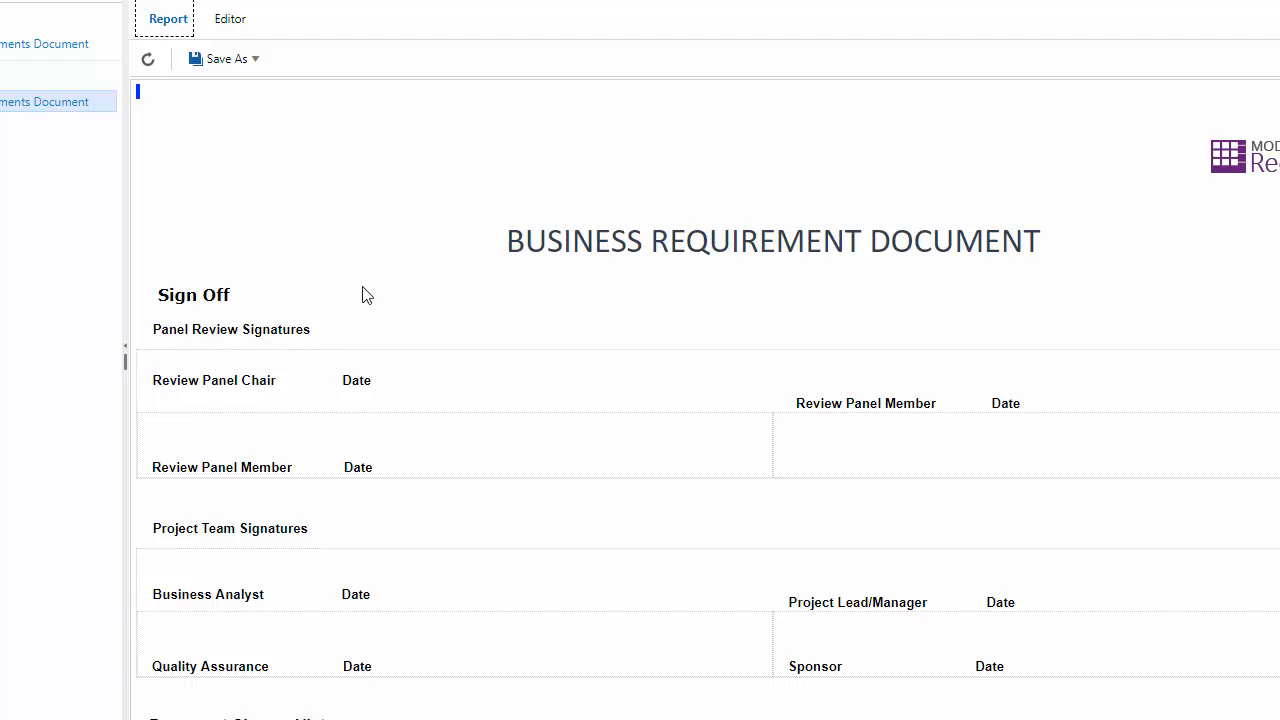
scroll(363, 293, "down", 3)
scroll(340, 345, "down", 3)
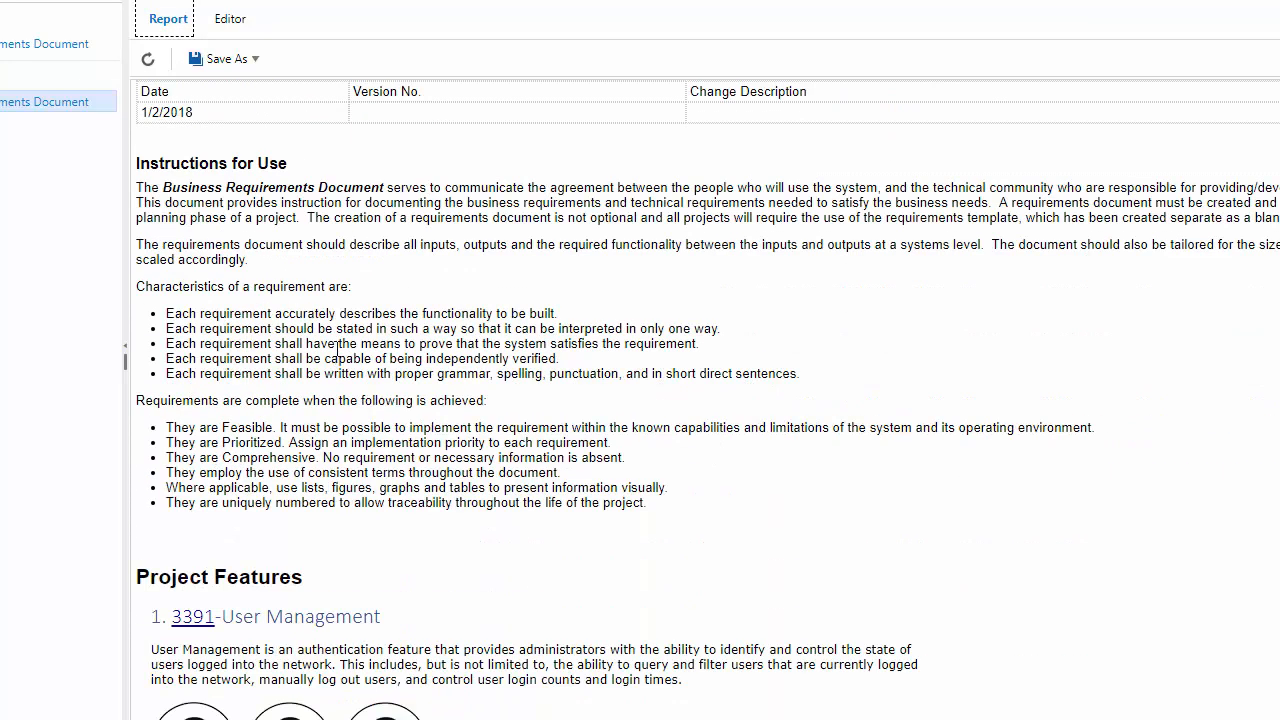
scroll(337, 350, "down", 3)
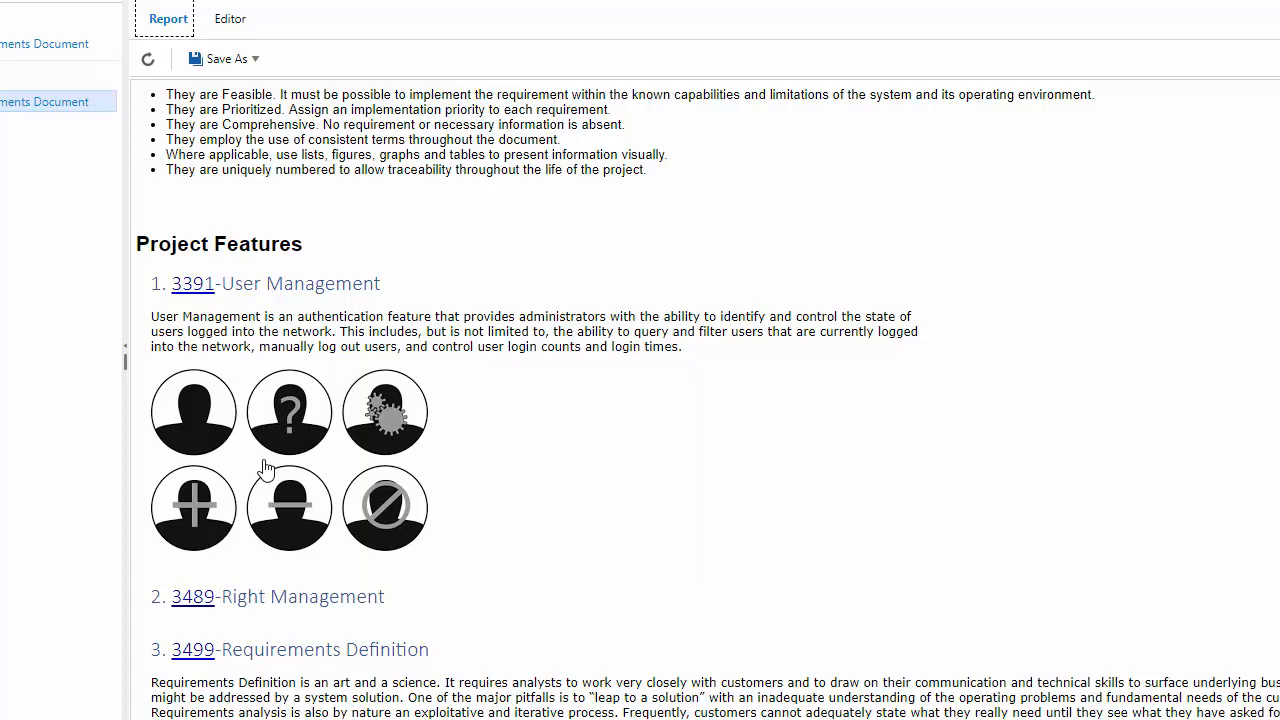
scroll(265, 470, "down", 6)
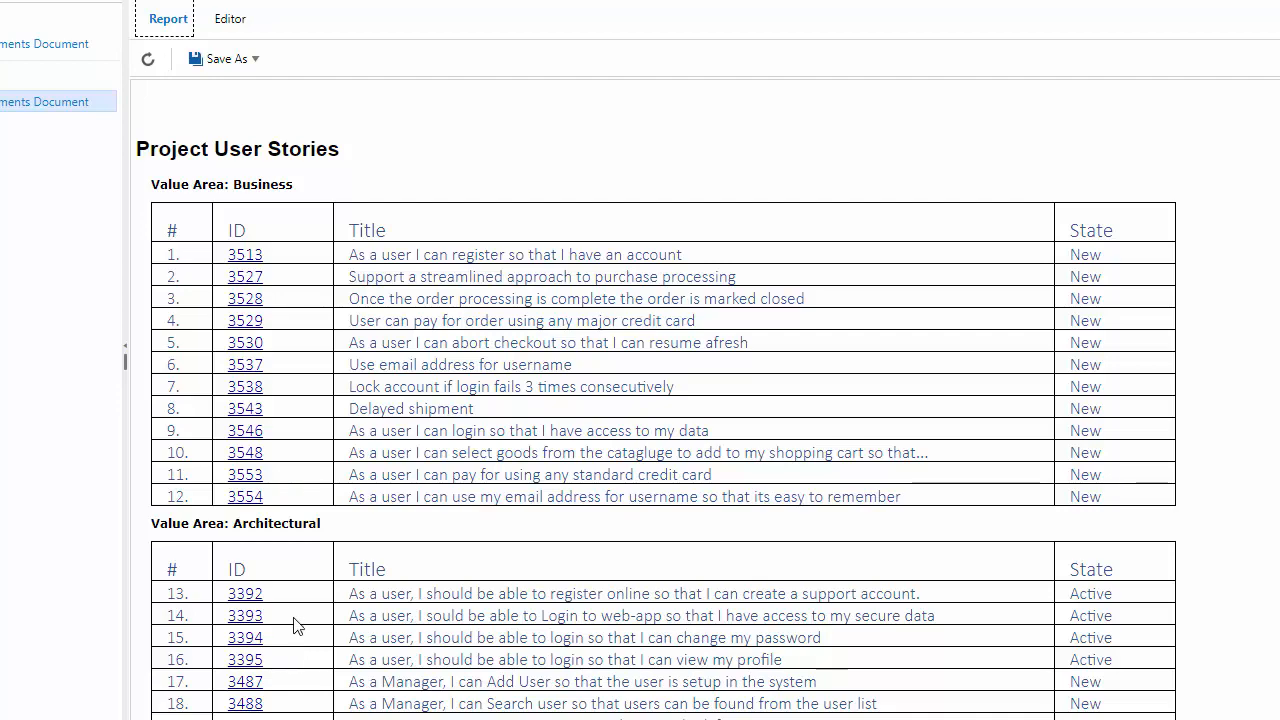
scroll(295, 625, "up", 15)
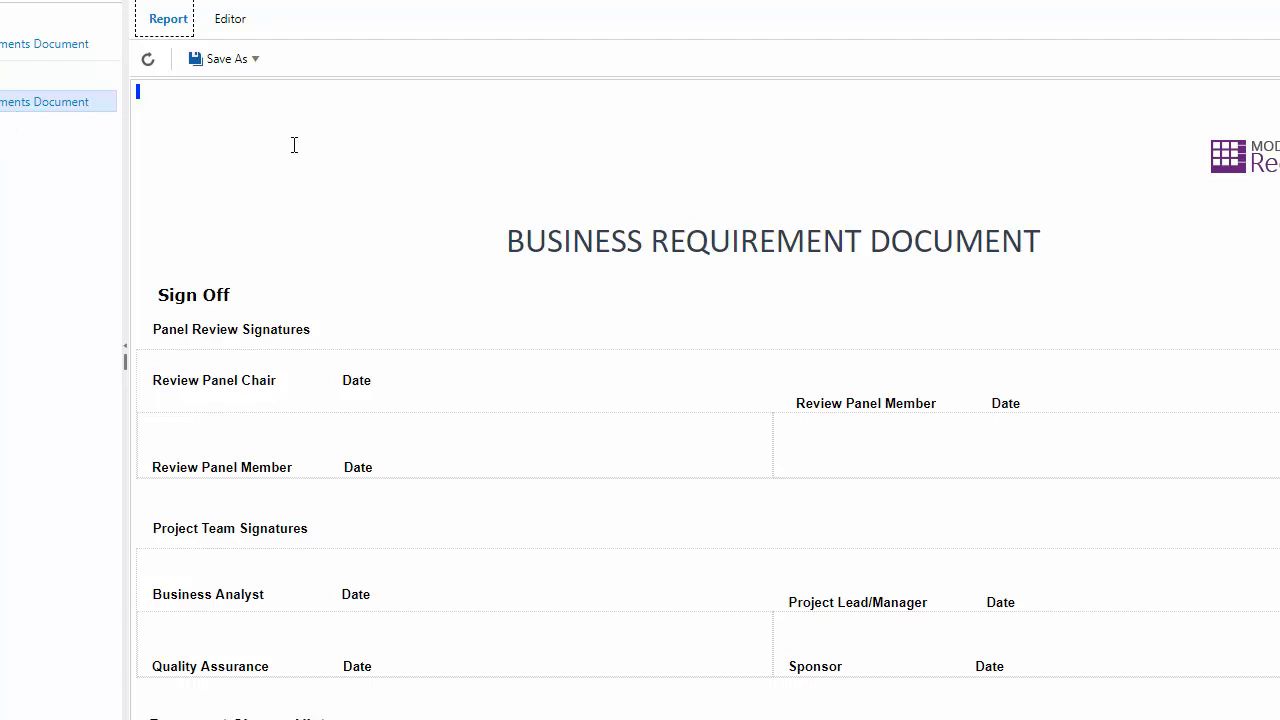
left_click(149, 61)
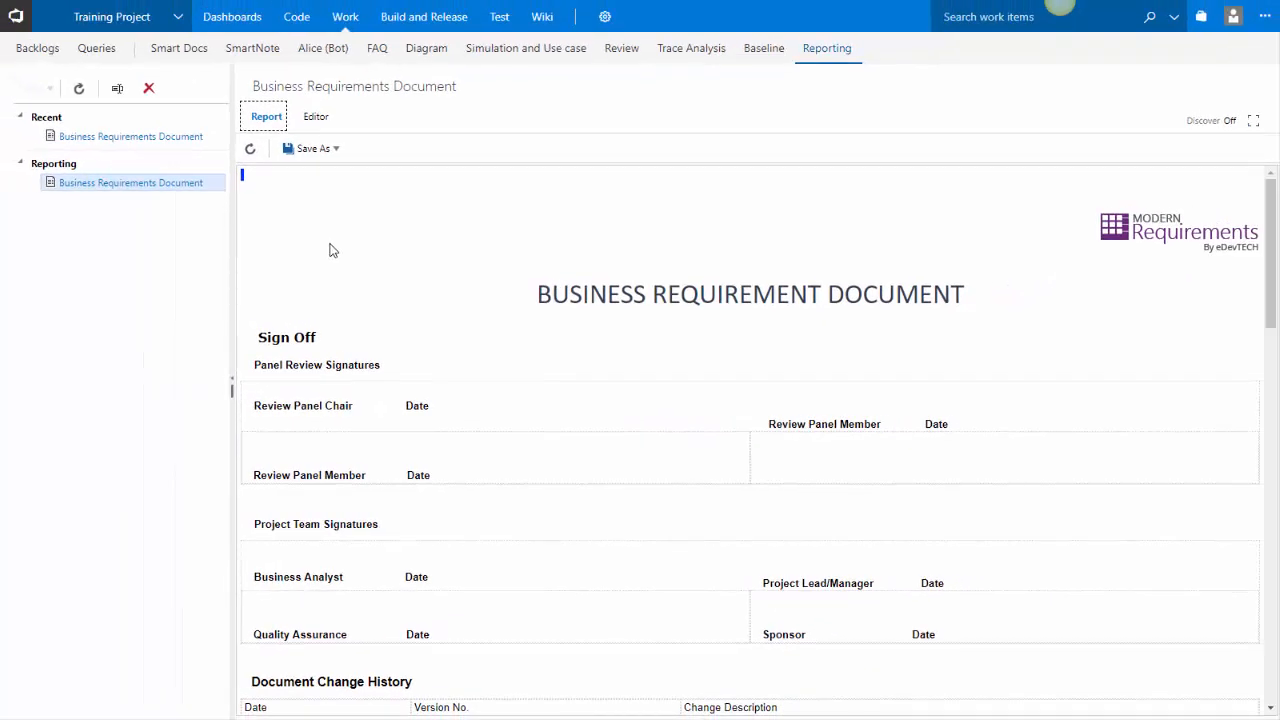
Export the report as an MS Word file using the Header-footer template.docx template
left_click(310, 150)
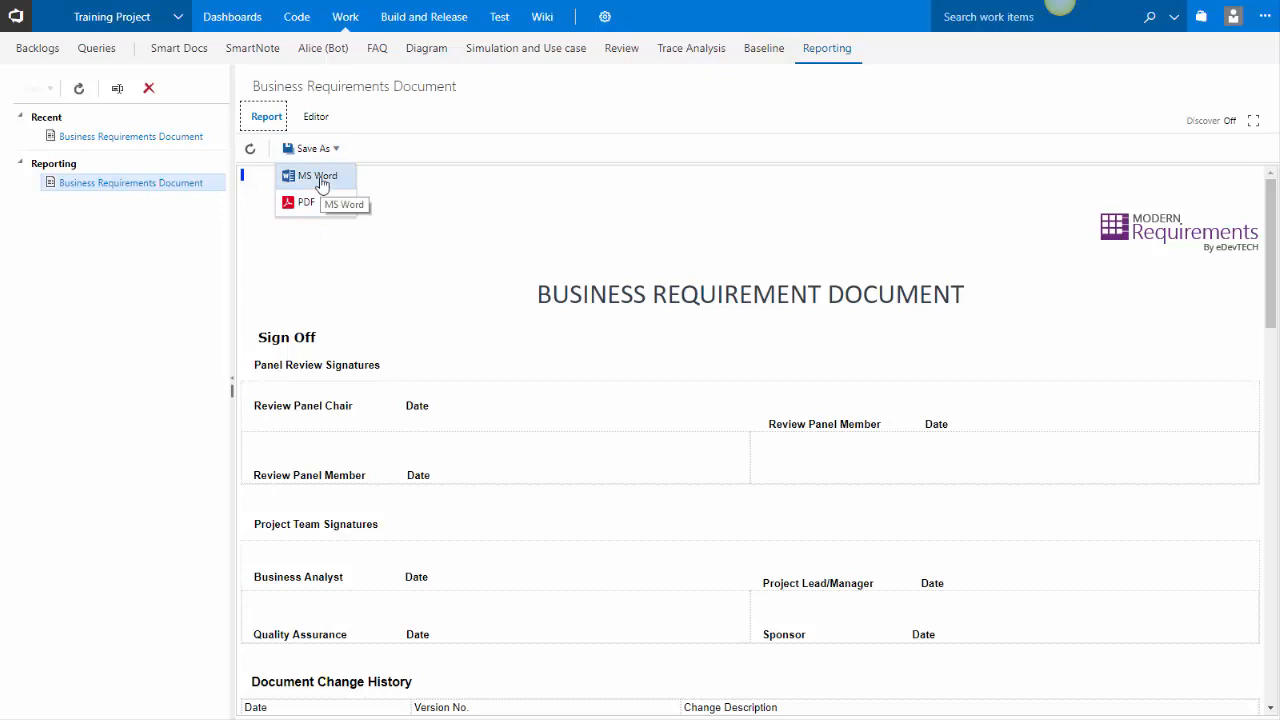
left_click(321, 184)
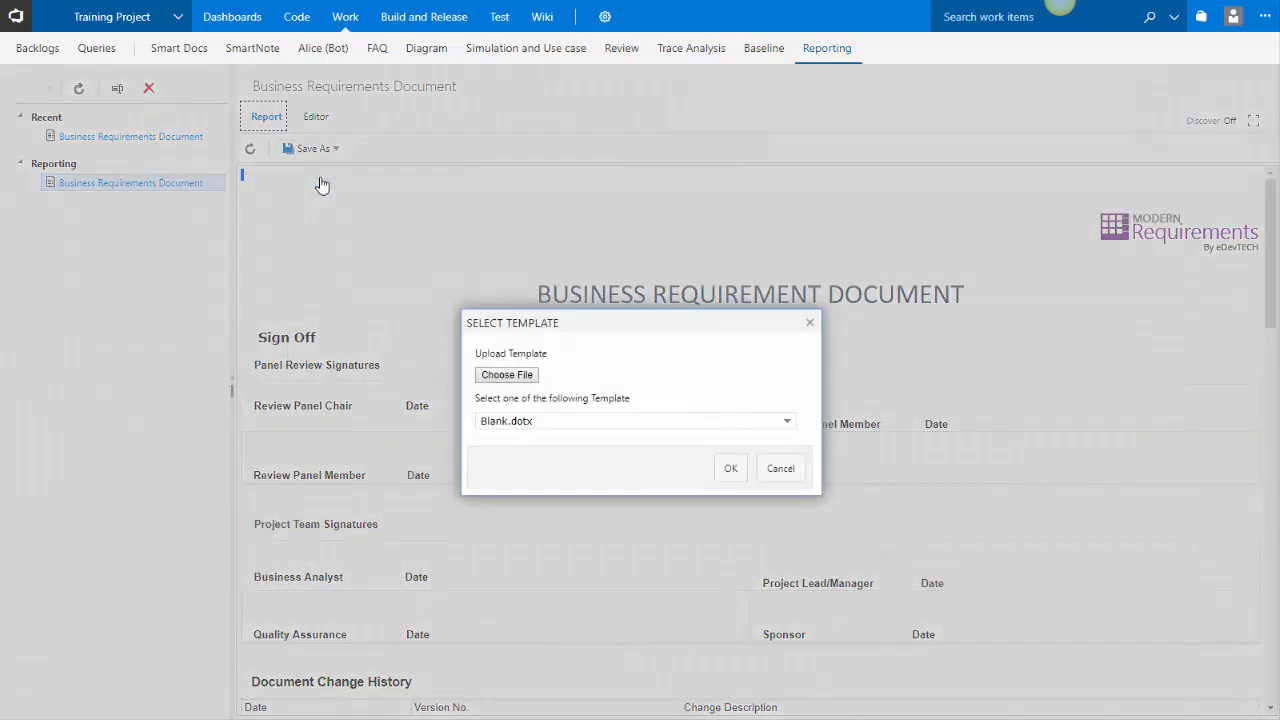
left_click(787, 426)
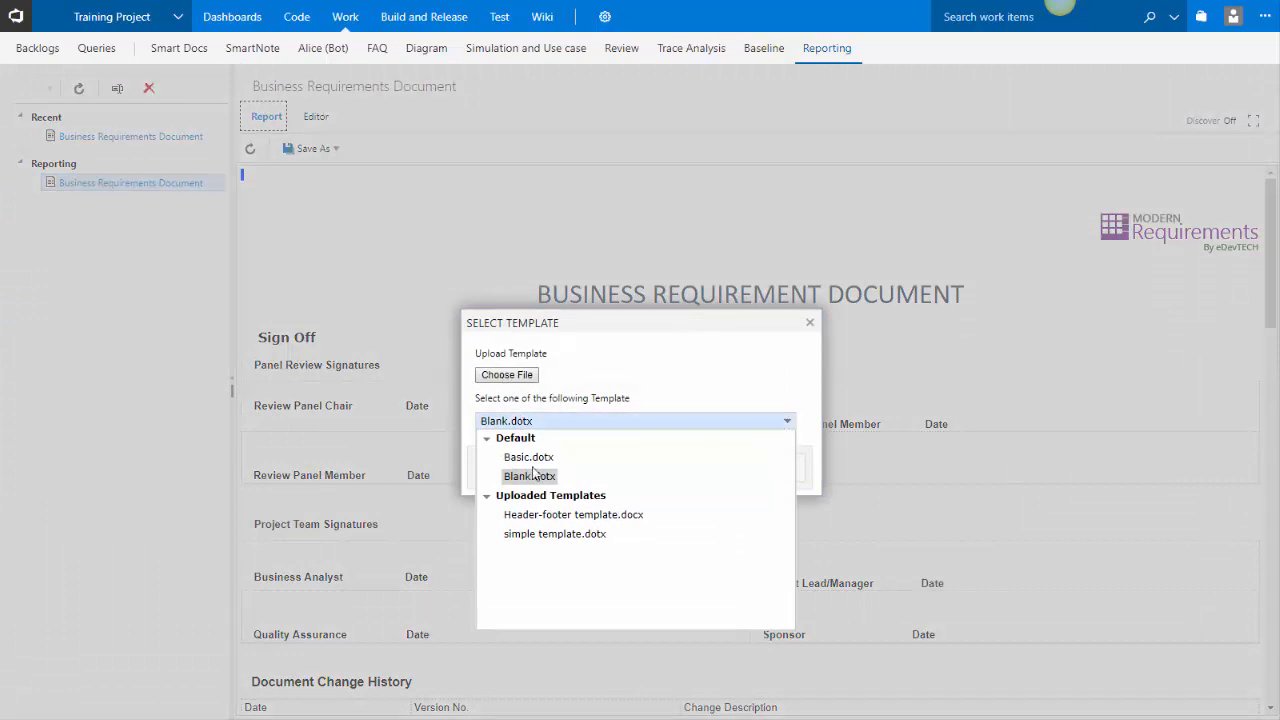
left_click(550, 515)
left_click(721, 469)
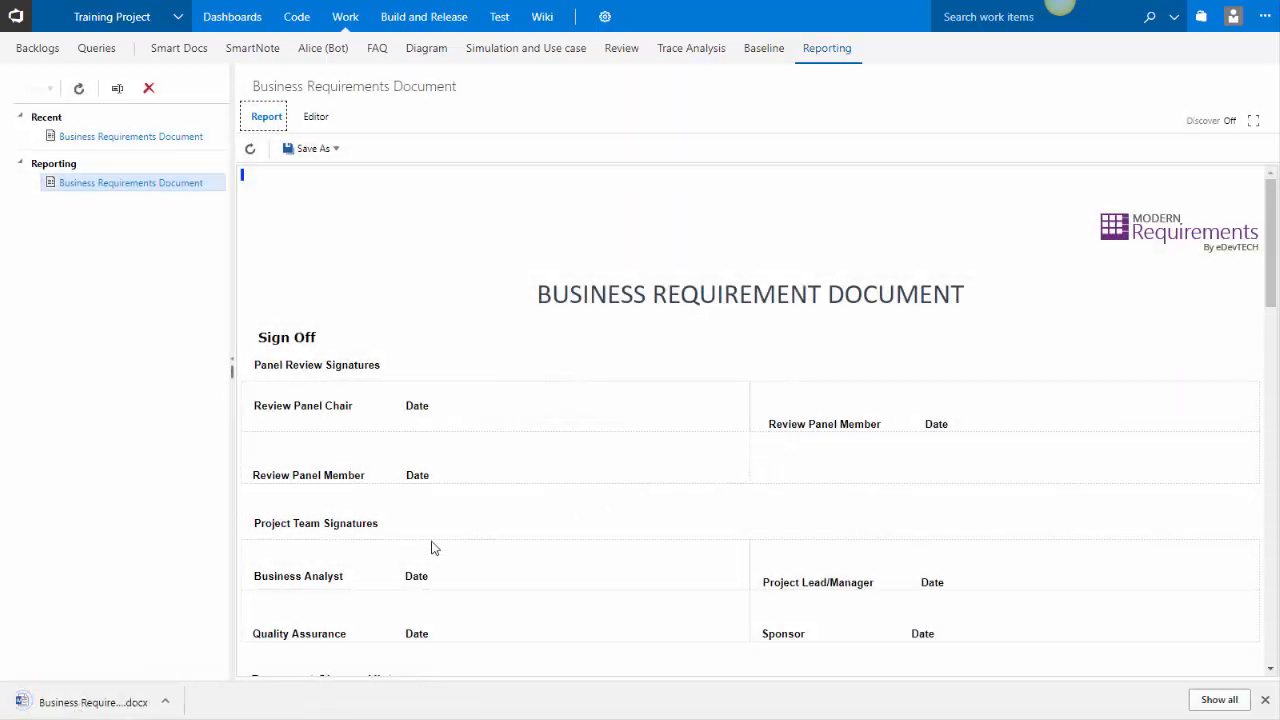
Open the downloaded Word file and insert an automatic table of contents below the title
left_click(108, 704)
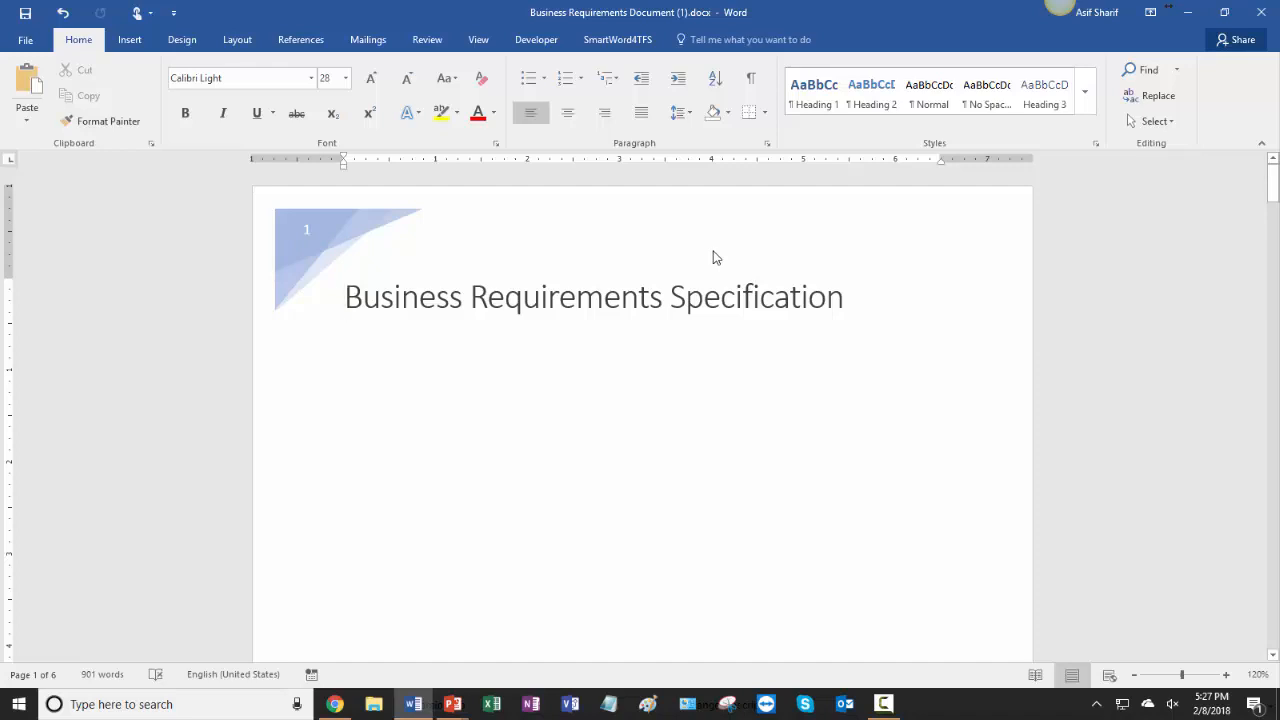
left_click(330, 363)
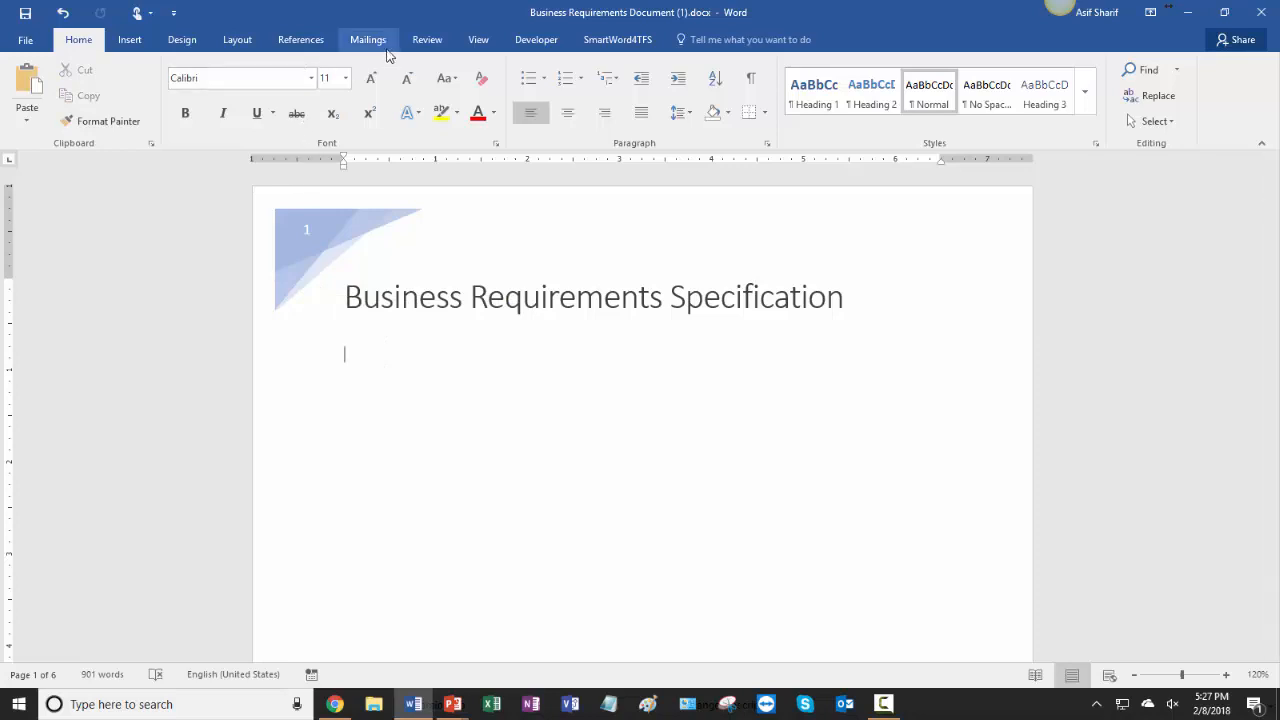
left_click(305, 42)
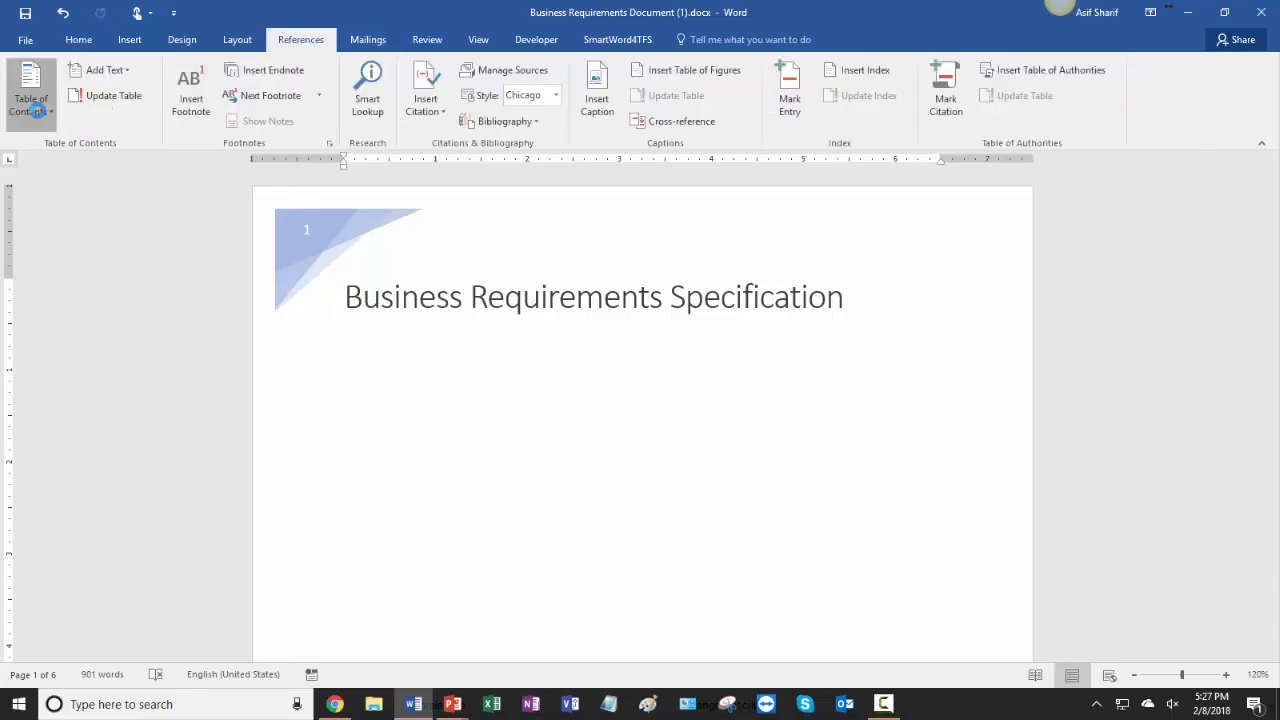
left_click(31, 100)
left_click(43, 199)
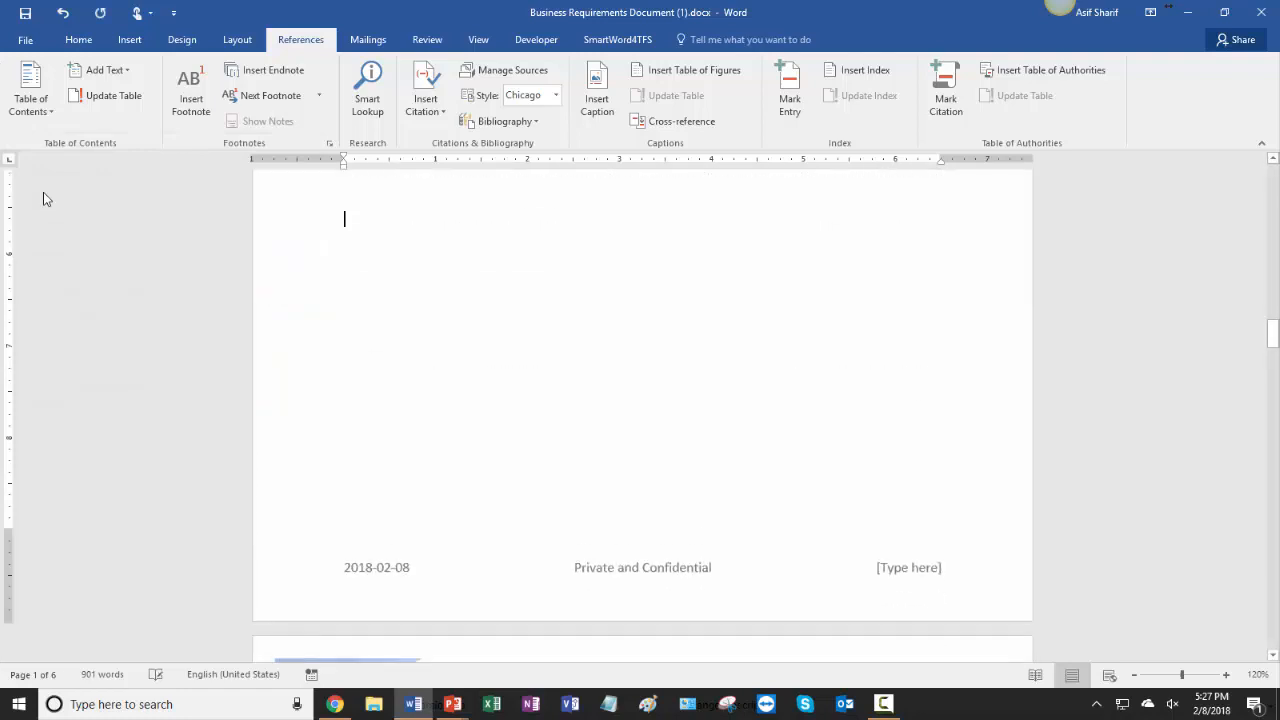
Scroll through the exported Word document to review the table of contents and the report sections
scroll(217, 396, "down", 5)
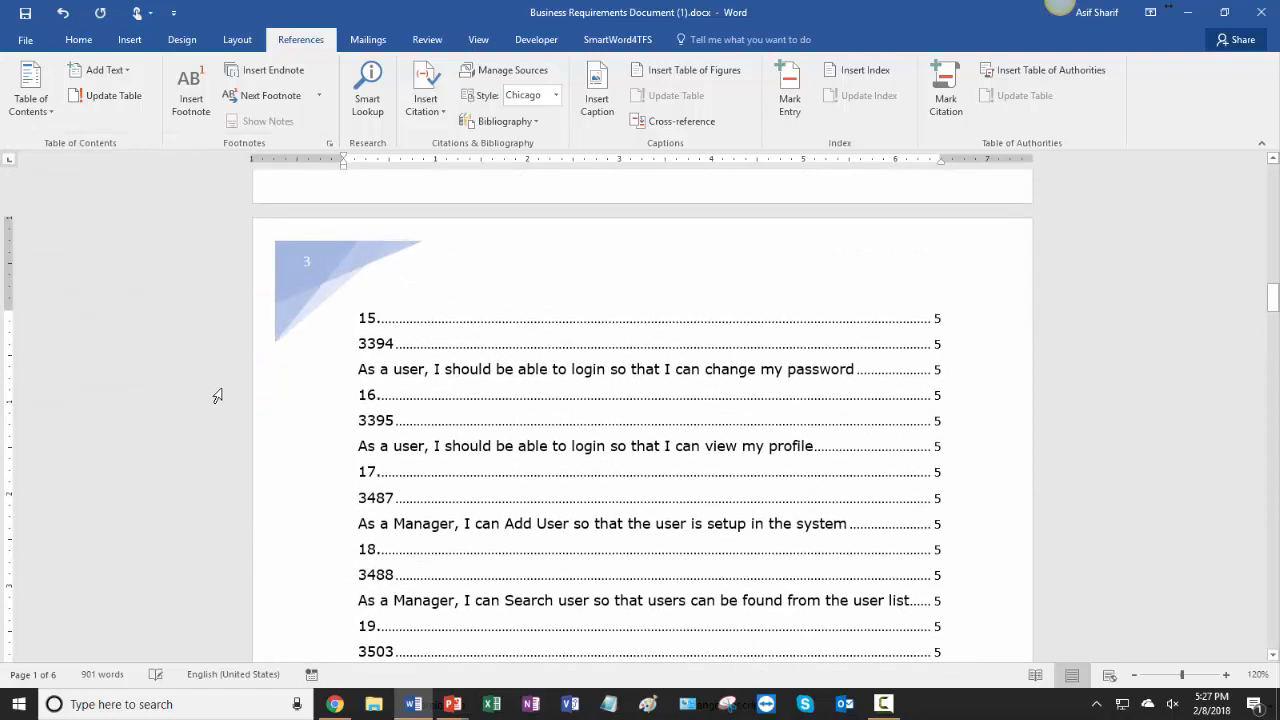
scroll(217, 396, "down", 10)
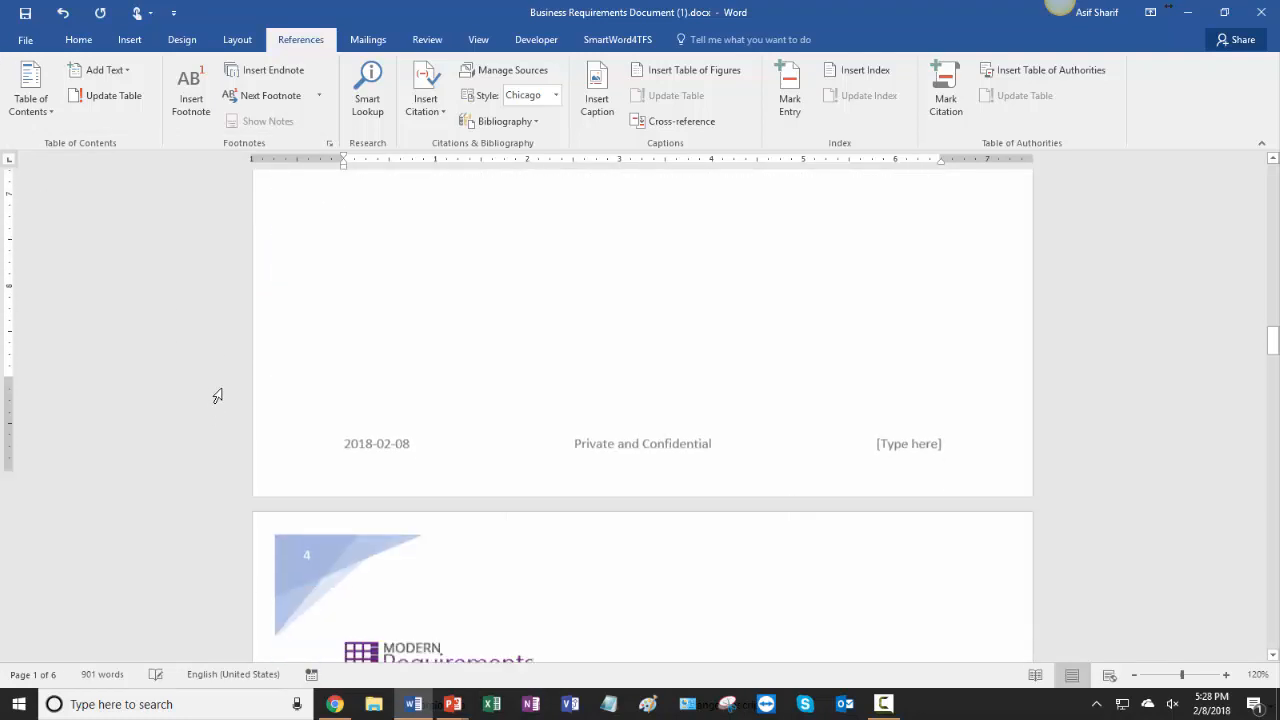
scroll(217, 396, "down", 10)
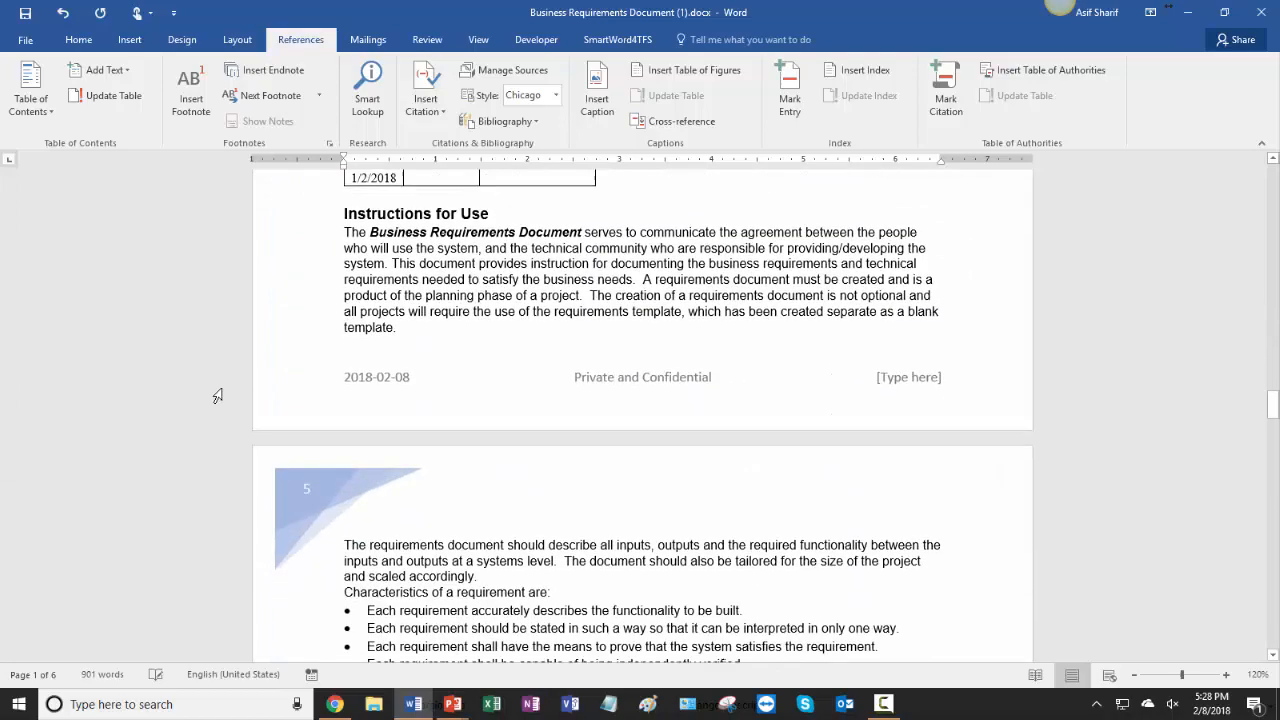
scroll(217, 396, "down", 8)
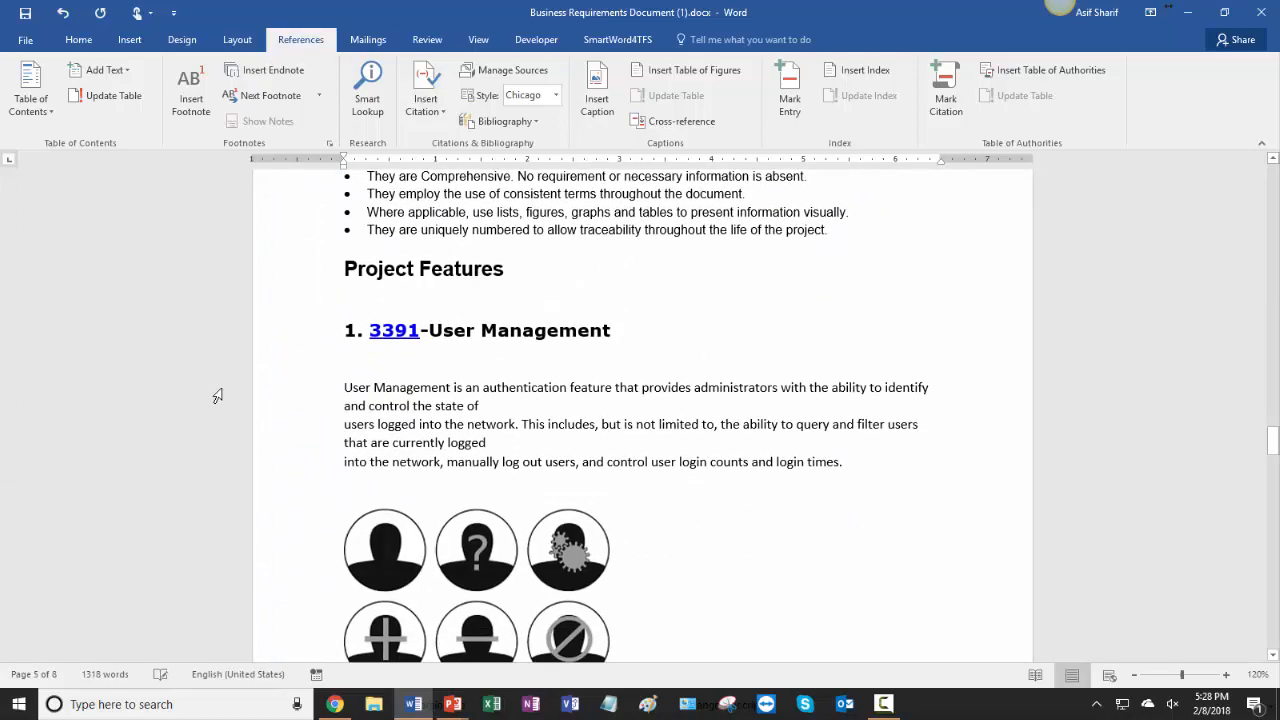
scroll(217, 396, "down", 10)
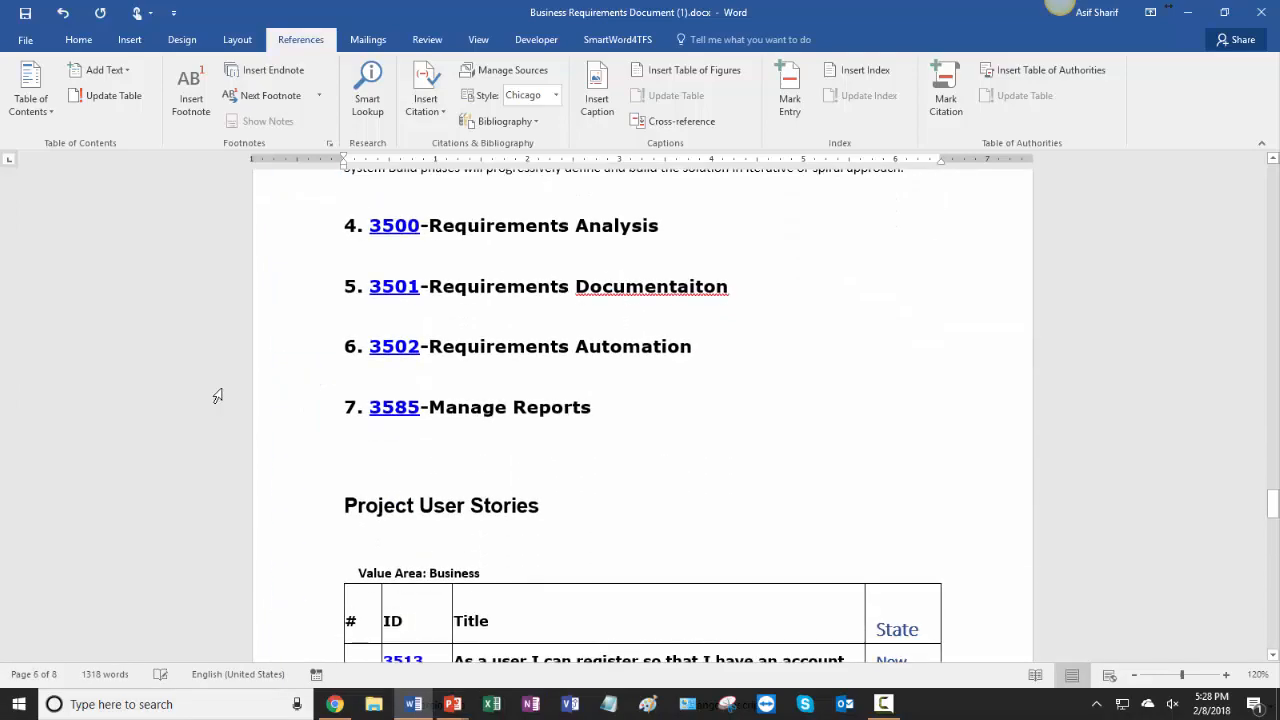
scroll(217, 396, "down", 3)
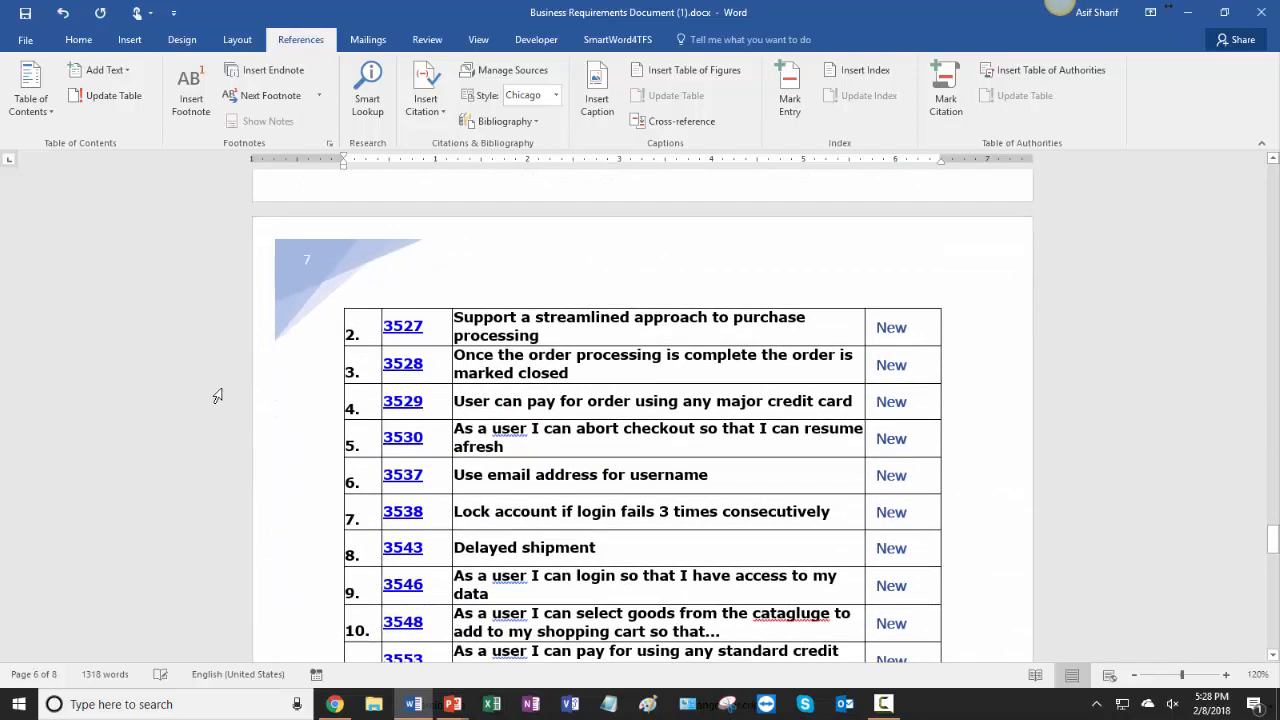
scroll(217, 396, "up", 10)
scroll(217, 396, "up", 20)
scroll(217, 396, "down", 10)
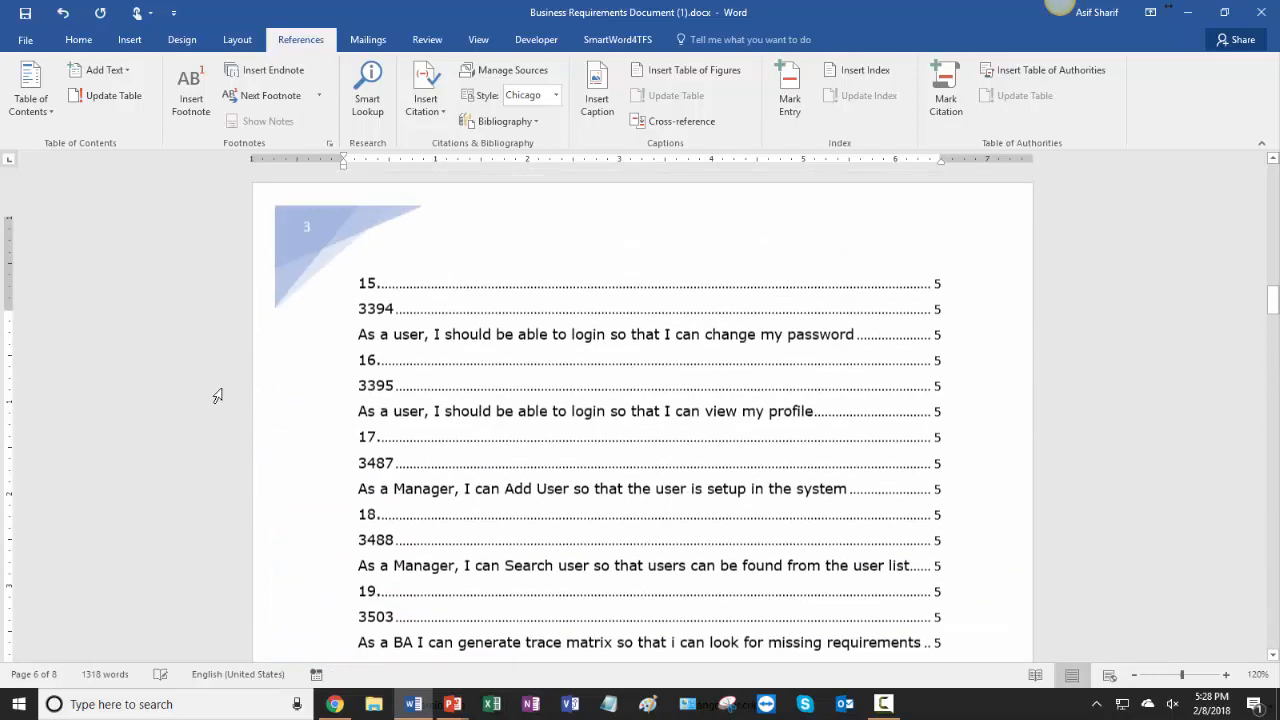
Return to the web report and view the Business Requirements Document template in the Editor
left_click(1198, 15)
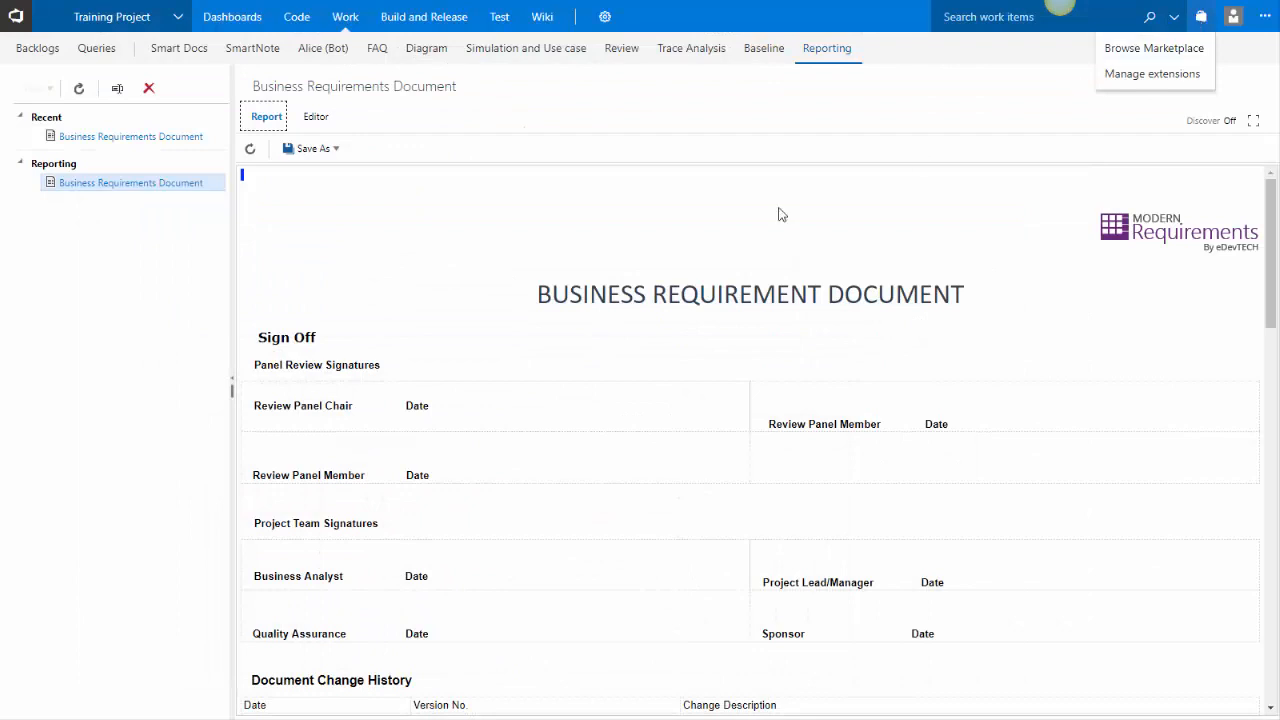
left_click(318, 150)
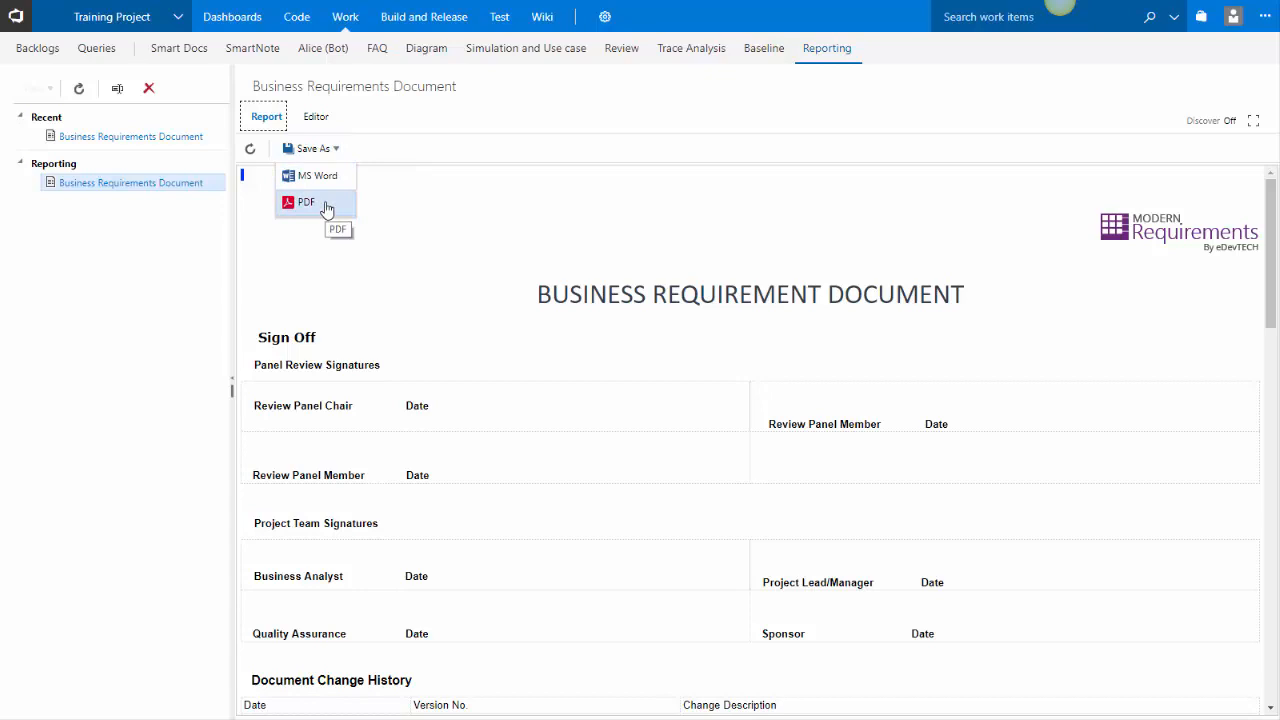
left_click(315, 150)
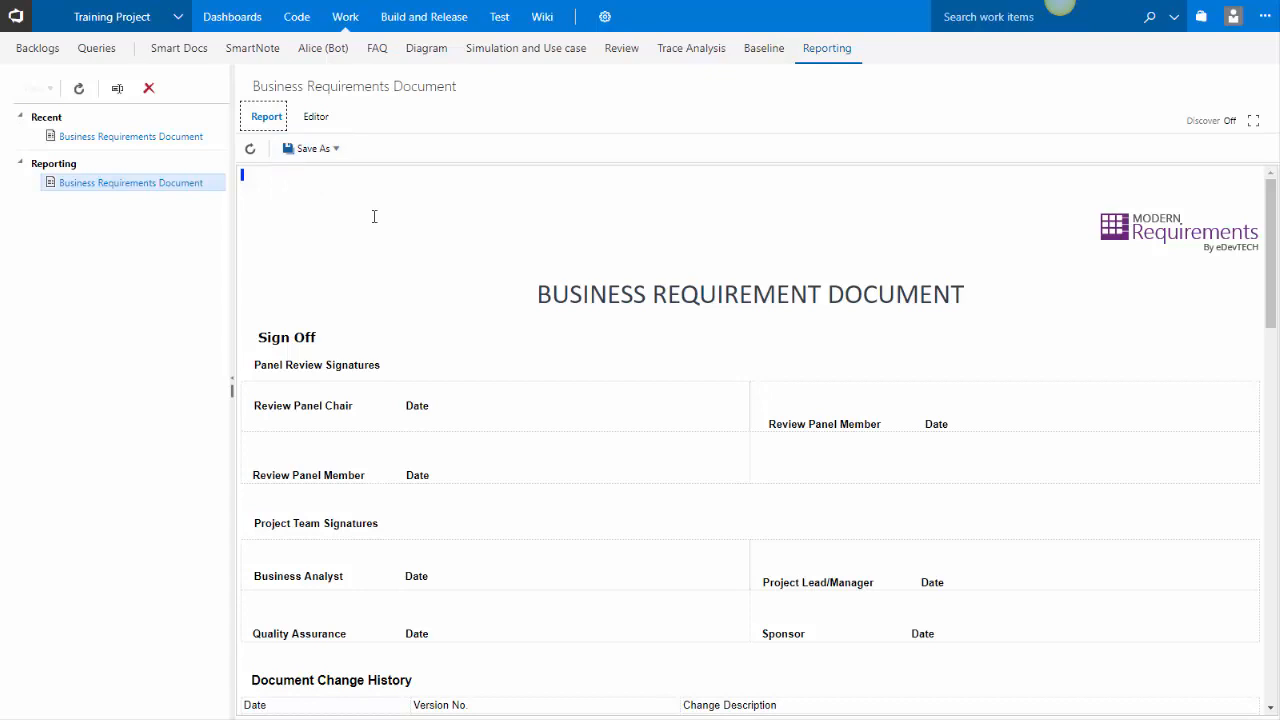
left_click(325, 122)
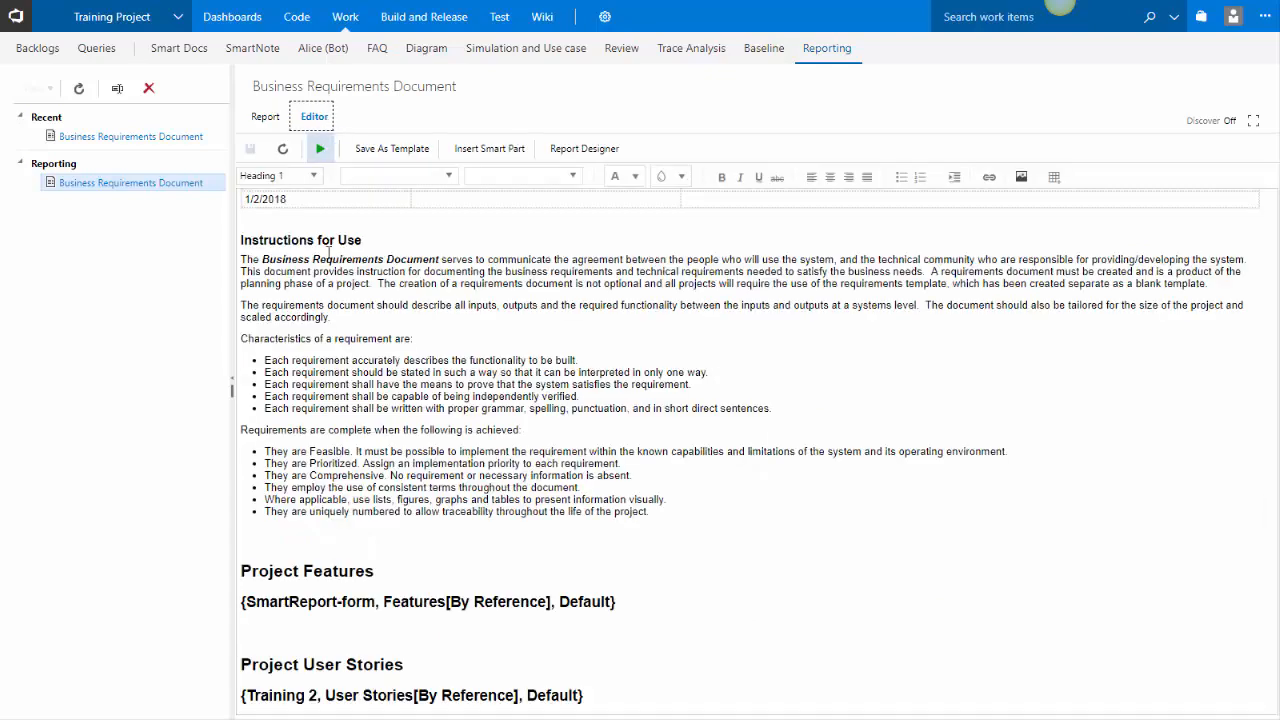
scroll(374, 485, "up", 3)
scroll(374, 485, "down", 3)
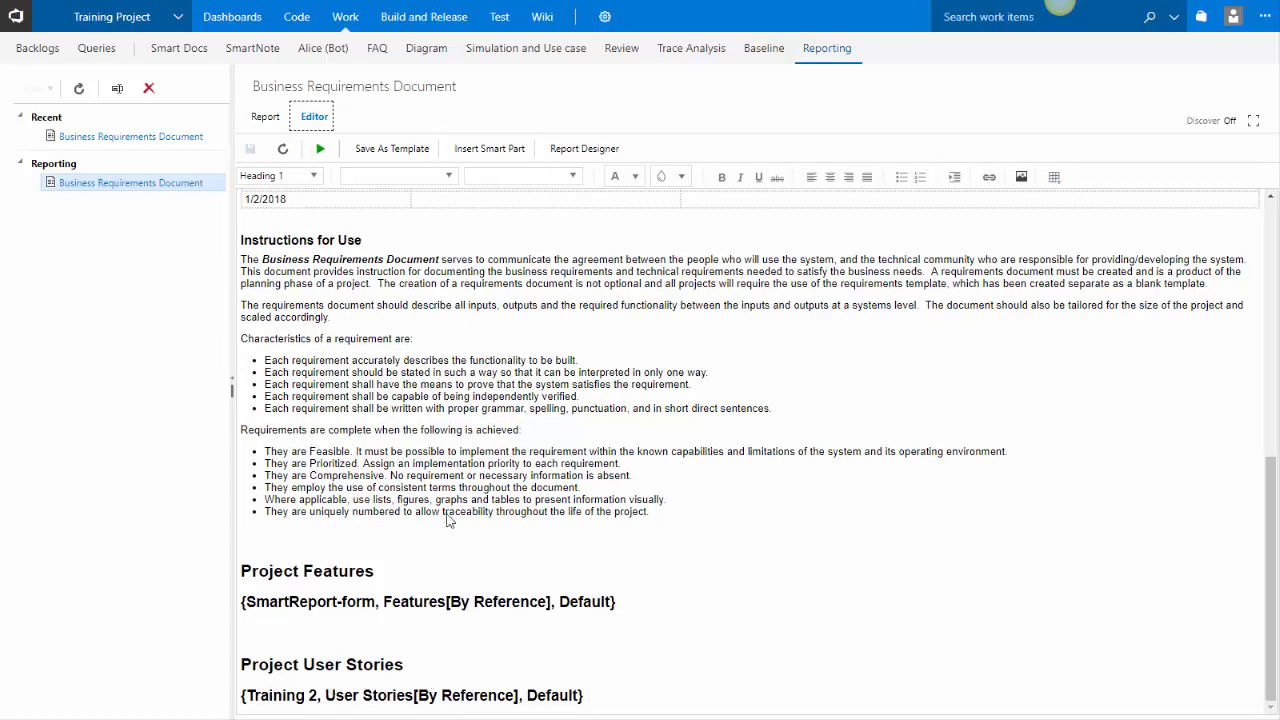
left_click(445, 474)
Create a new blank report named SRS in the Reporting folder
left_click(127, 170)
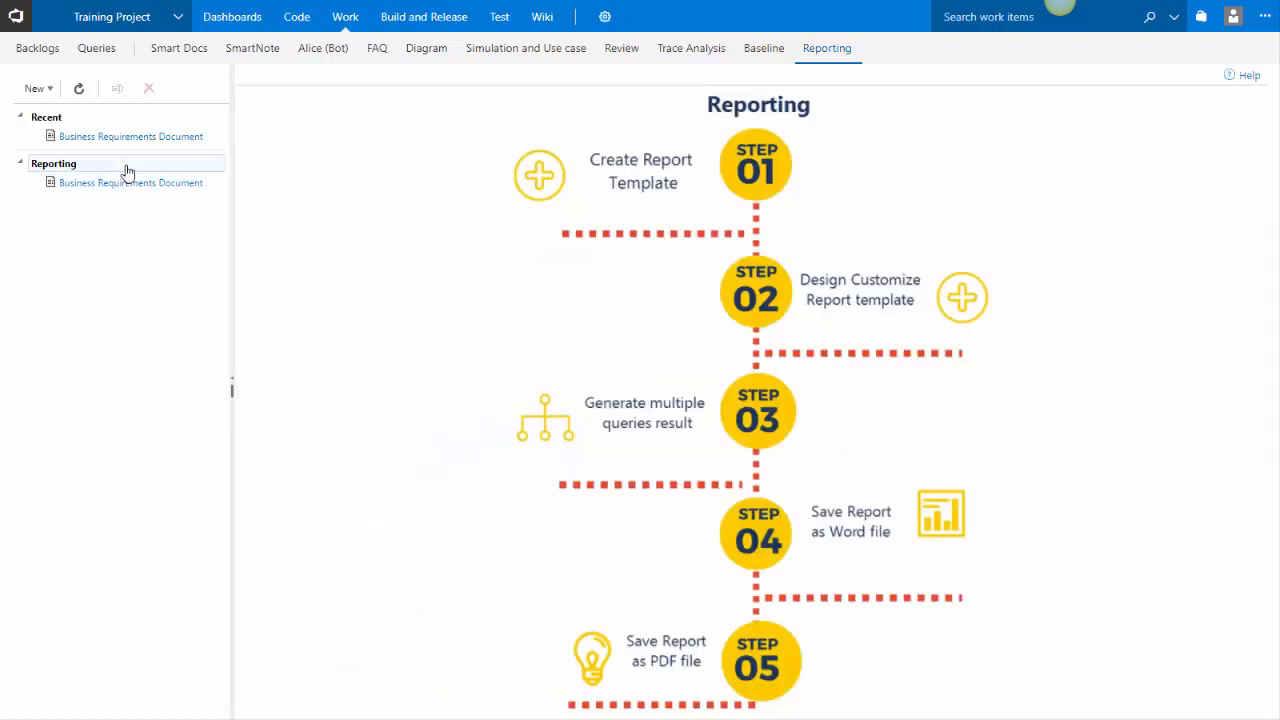
left_click(38, 88)
left_click(48, 165)
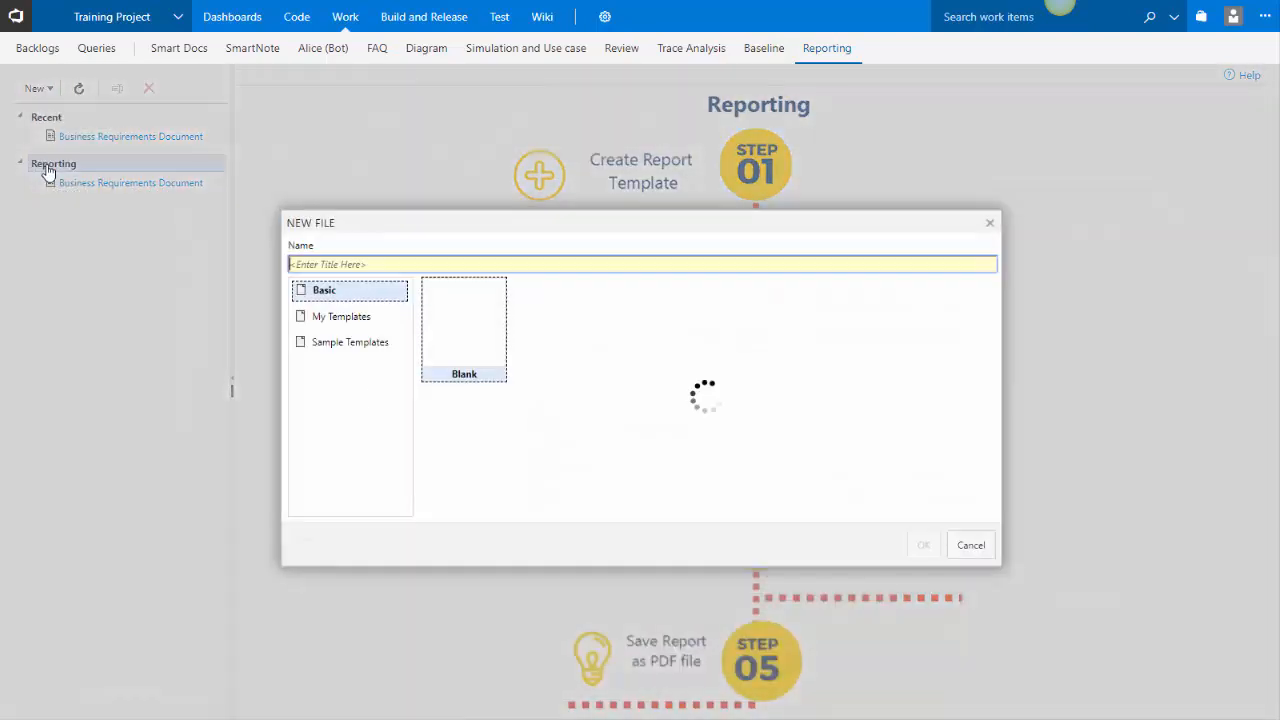
type("SRS")
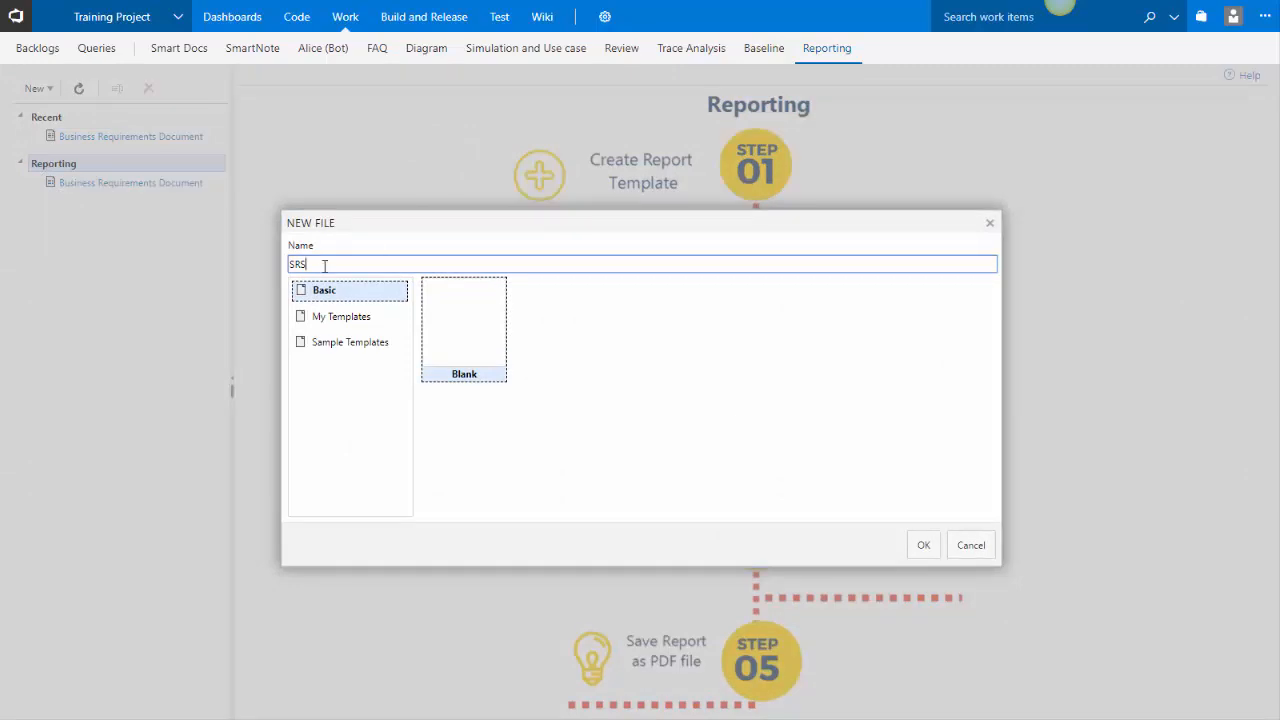
left_click(366, 342)
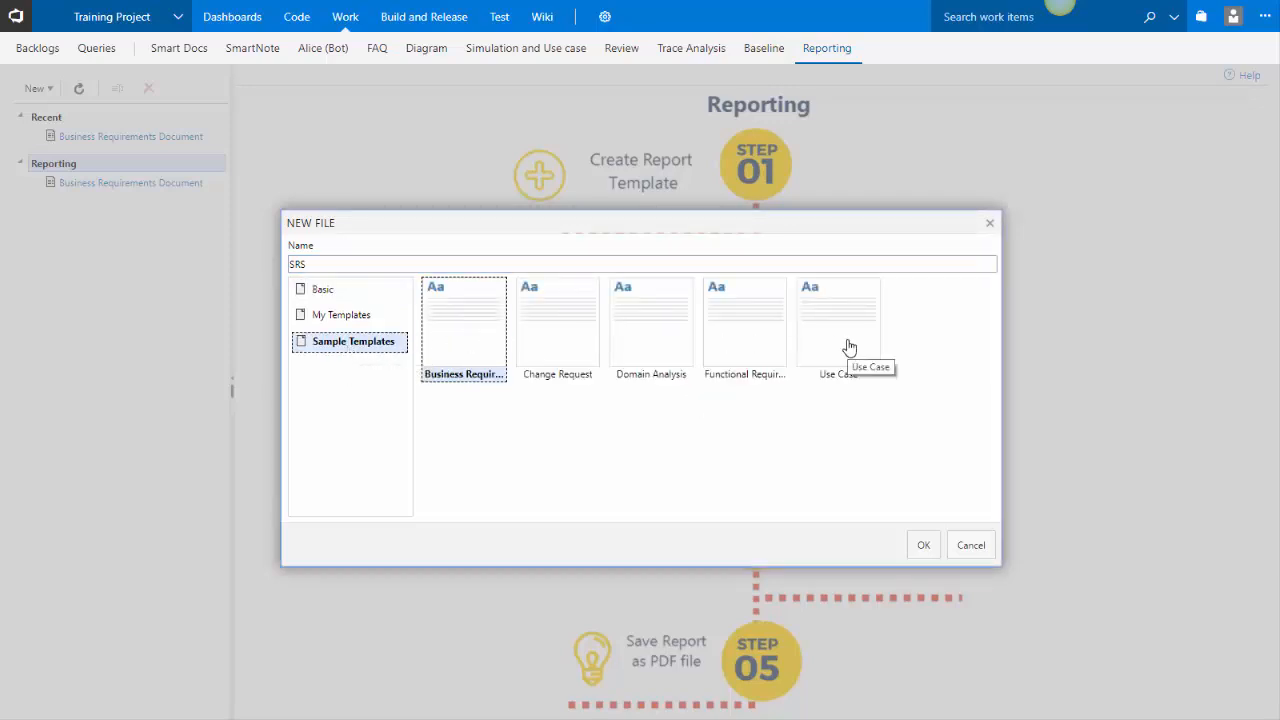
left_click(367, 299)
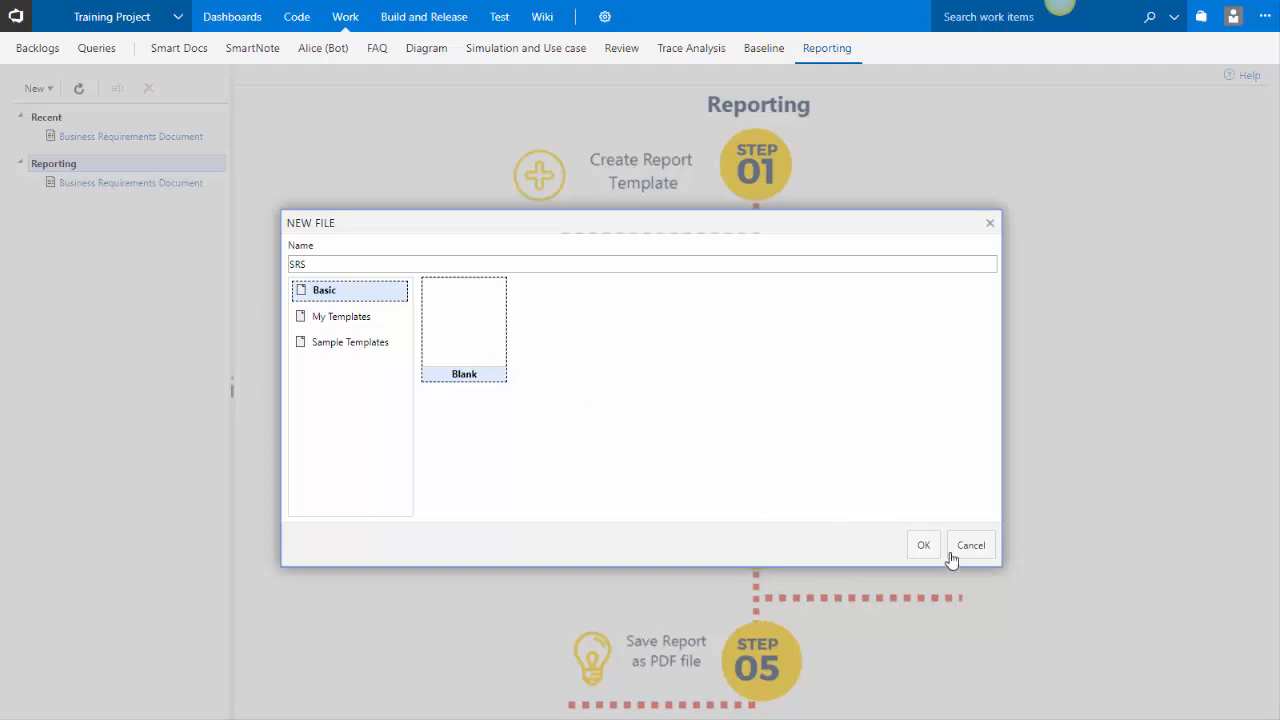
left_click(920, 544)
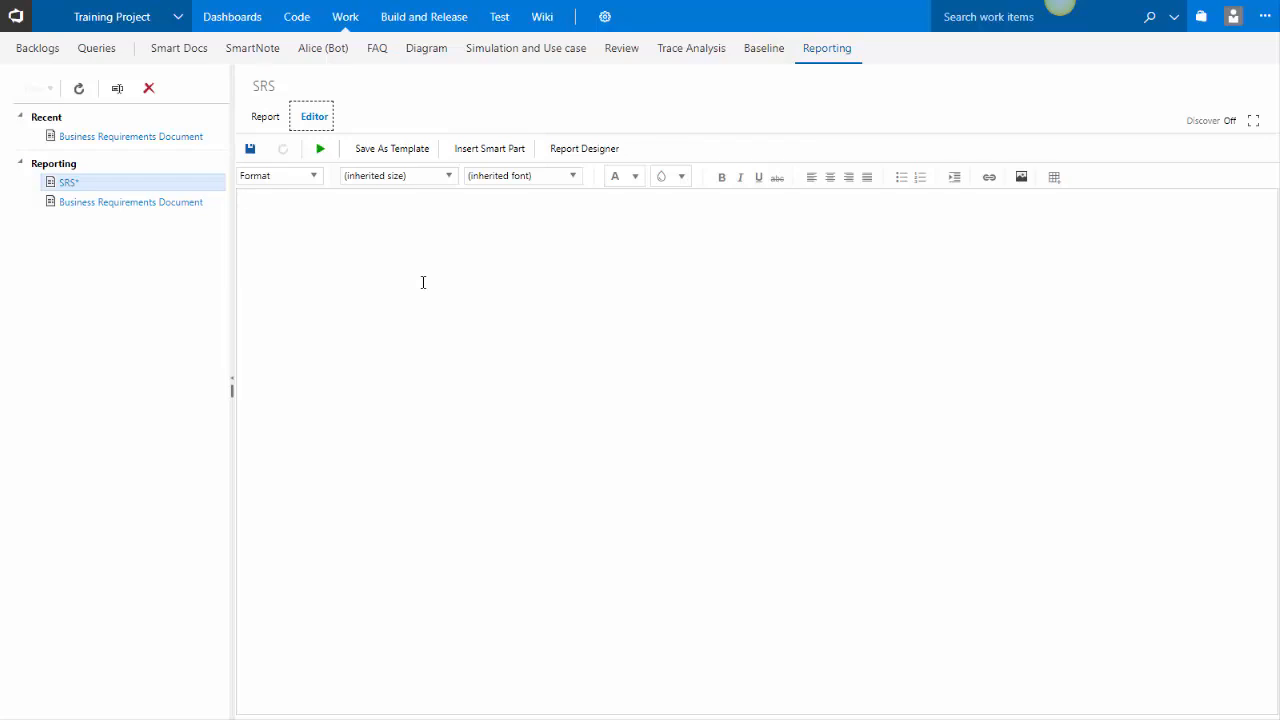
Enter the title Software Requirements Specification and format it as Heading 1
type("Software Requiremetns")
key("BackSpace")
key("BackSpace")
key("BackSpace")
type("nts Sepecification")
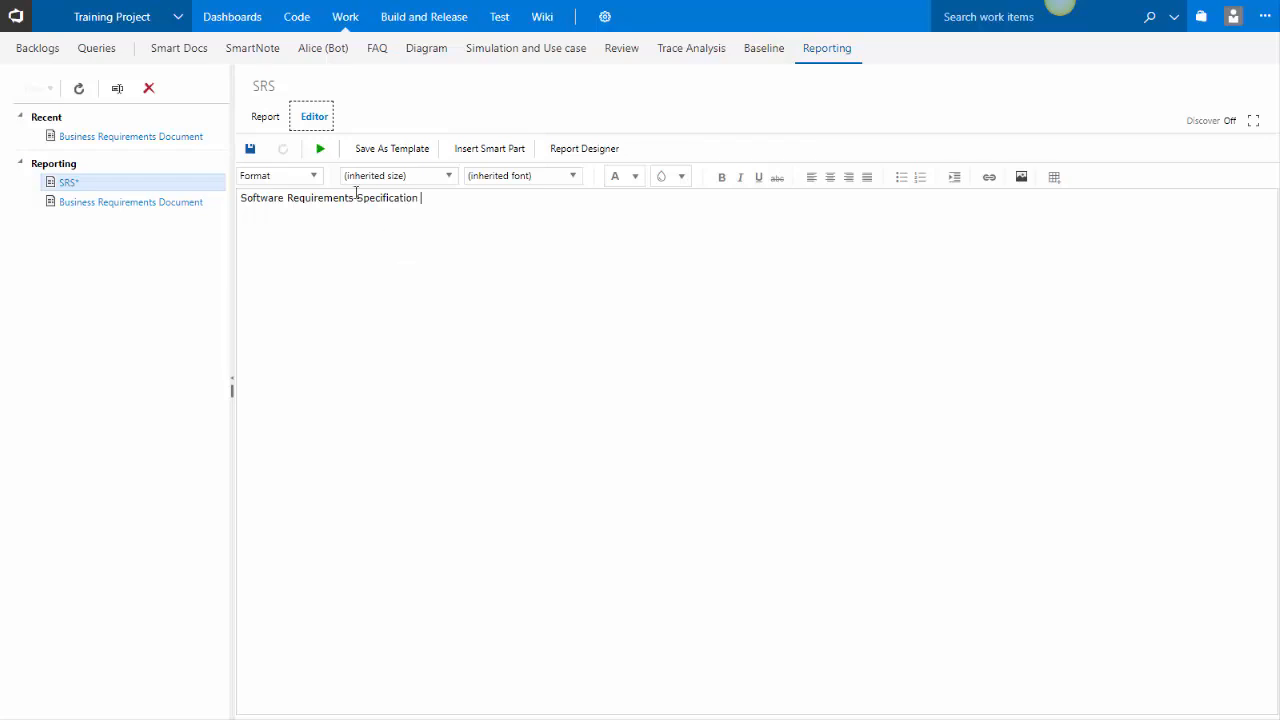
left_click(313, 177)
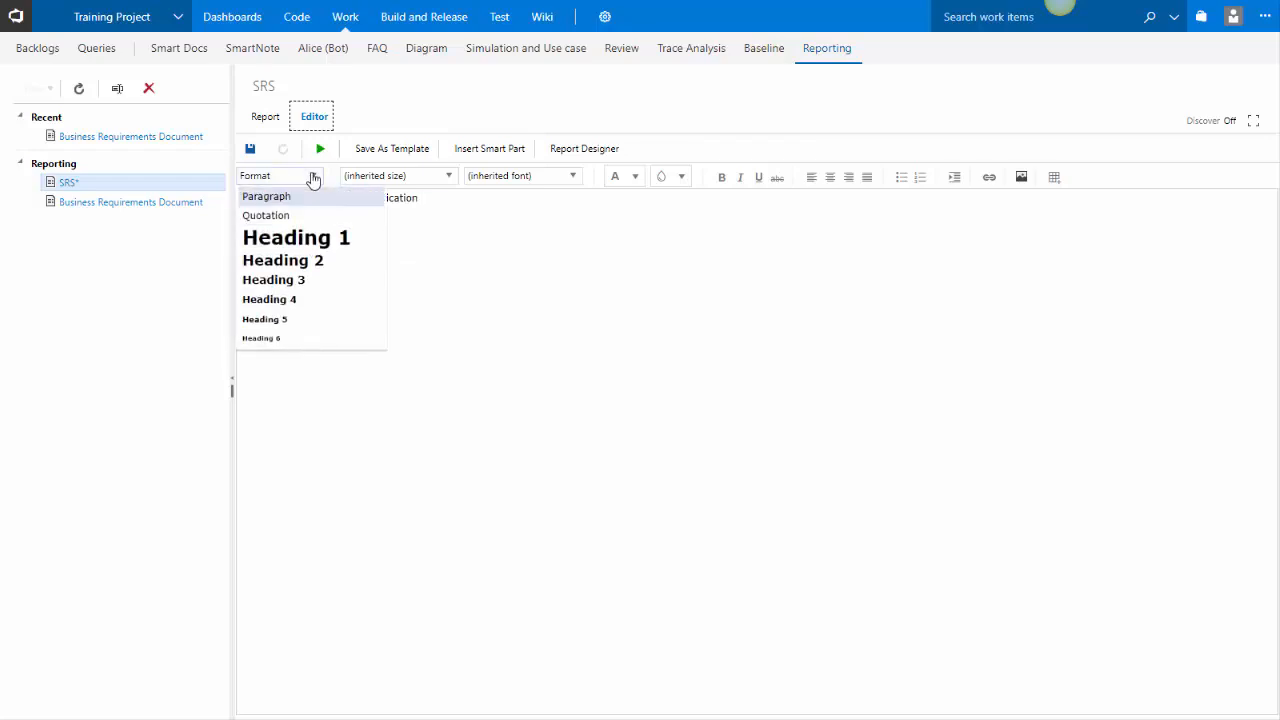
left_click(322, 240)
key("Return")
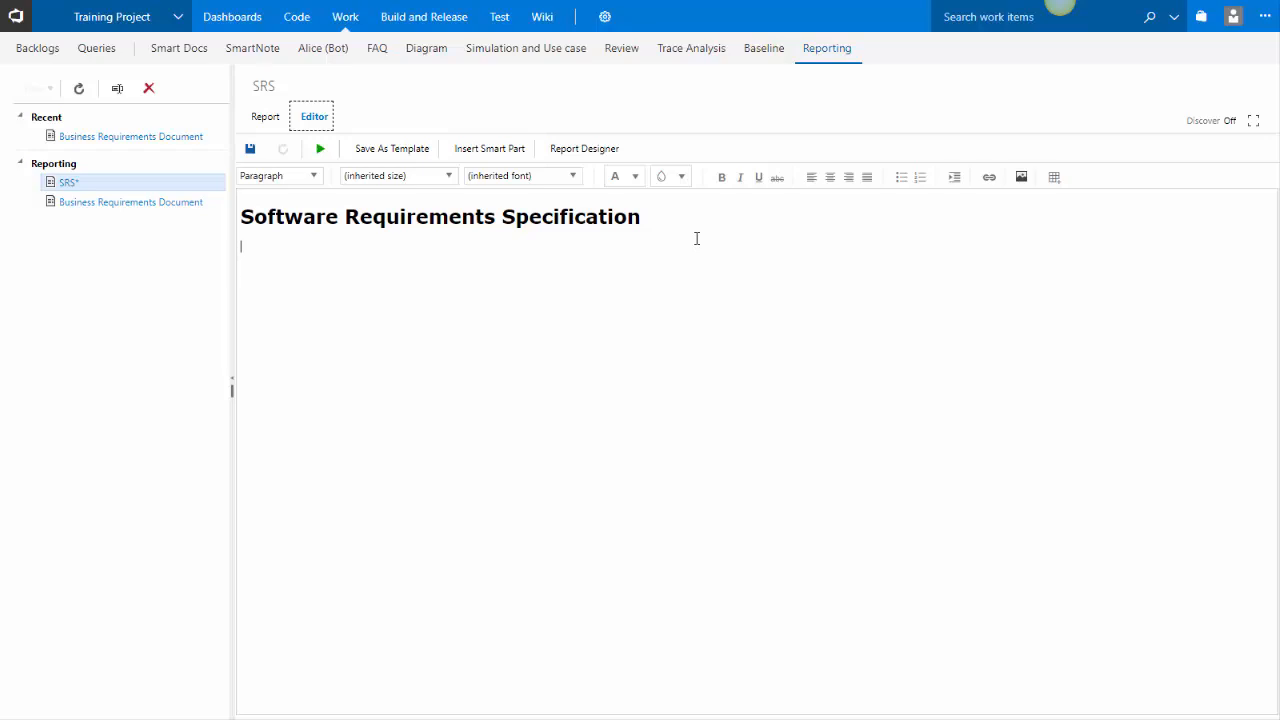
Add a placeholder paragraph of repeated "Static content." text below the title
type("Static s")
type("ontent.")
key("shift+Home")
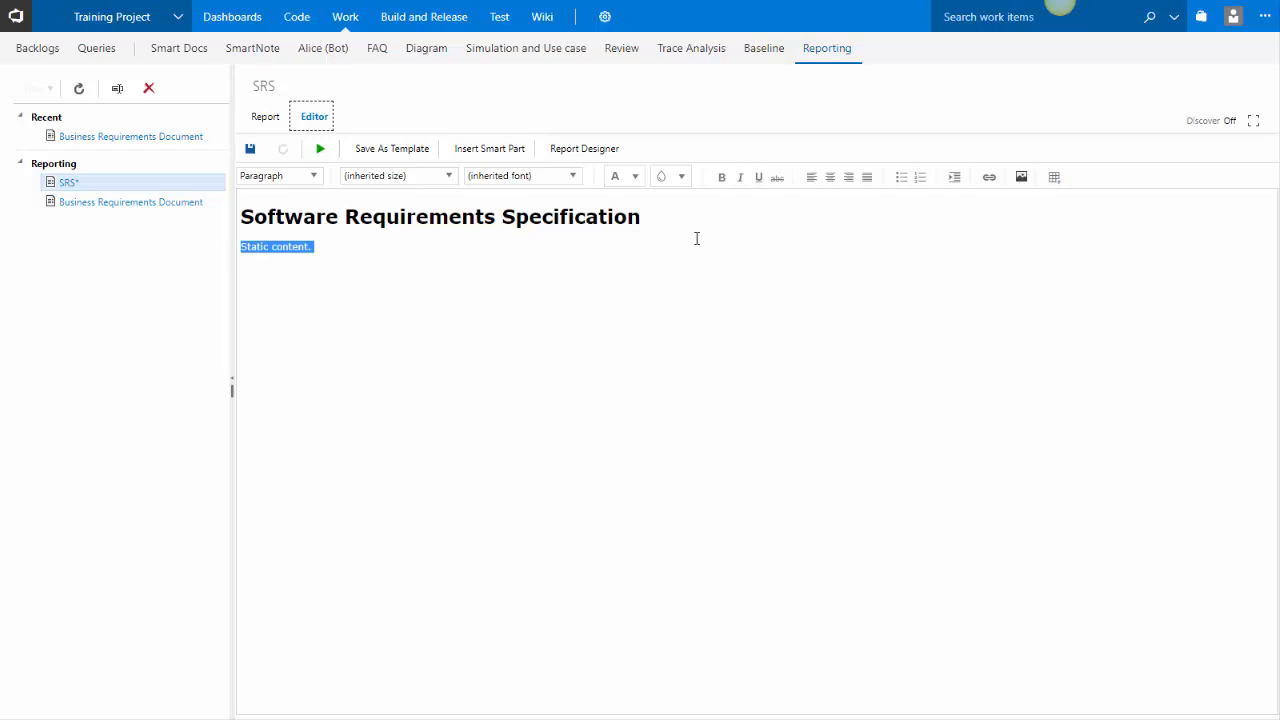
key("ctrl+v")
key("ctrl+v")
key("ctrl+v")
key("ctrl+v")
key("ctrl+v")
key("ctrl+v")
key("ctrl+v")
key("ctrl+v")
key("ctrl+v")
key("ctrl+v")
key("ctrl+v")
key("ctrl+v")
key("ctrl+v")
key("ctrl+v")
key("ctrl+v")
key("ctrl+v")
key("ctrl+v")
key("ctrl+v")
key("ctrl+v")
key("ctrl+v")
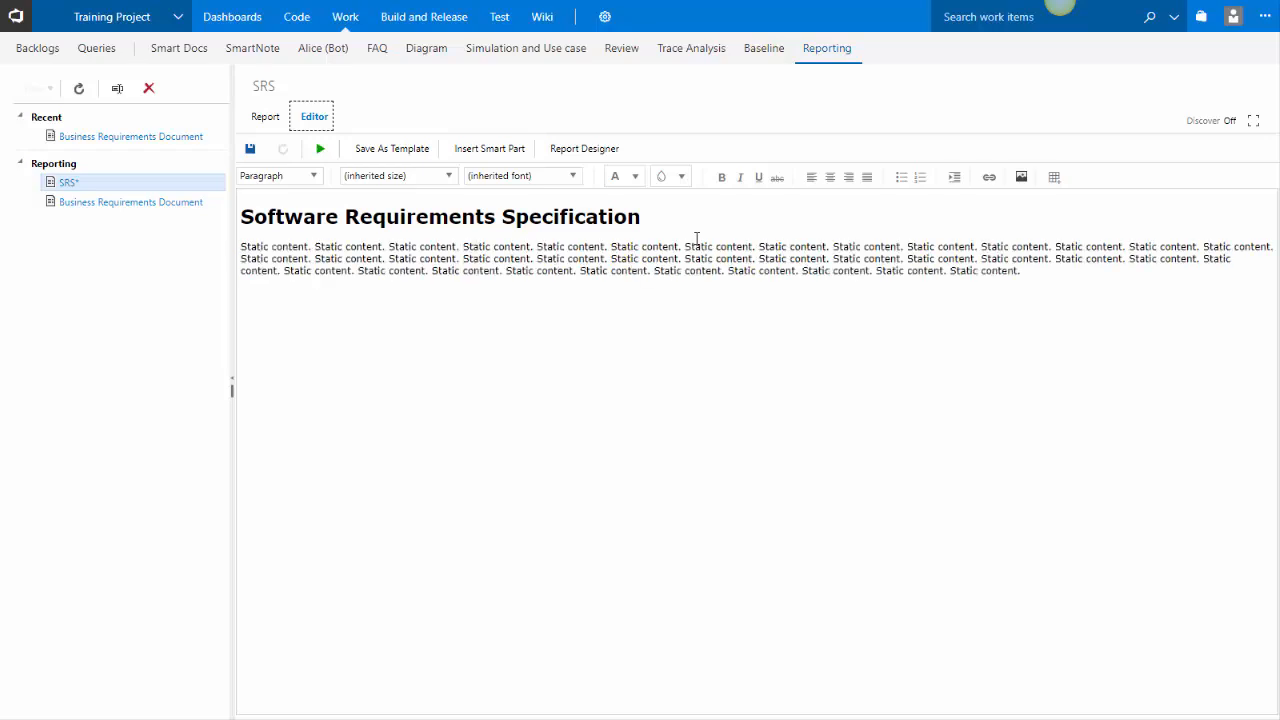
key("ctrl+v")
key("ctrl+v")
key("ctrl+v")
key("ctrl+v")
key("ctrl+v")
key("ctrl+v")
key("ctrl+v")
key("ctrl+v")
key("ctrl+v")
key("ctrl+v")
key("ctrl+v")
key("ctrl+v")
key("ctrl+v")
key("ctrl+v")
key("ctrl+v")
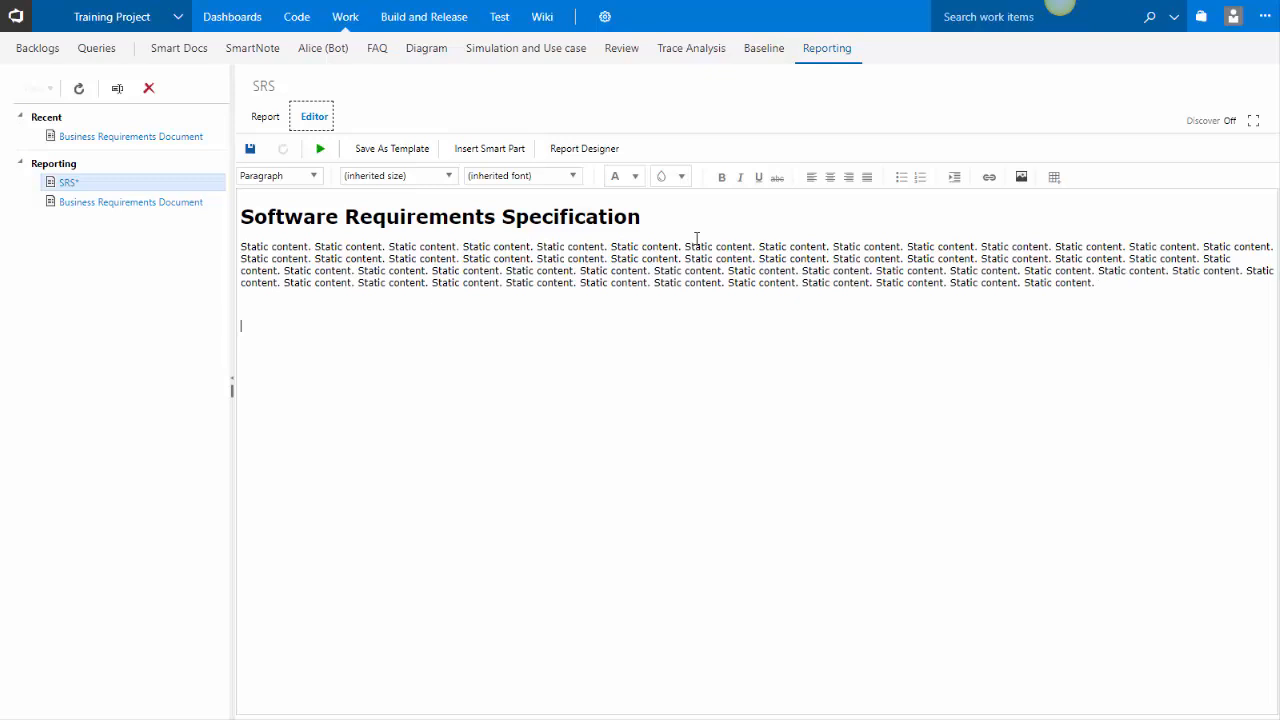
Add a Features heading formatted as Heading 2 below the placeholder paragraph
key("Return")
key("Return")
type("Feature")
left_click(316, 177)
left_click(325, 264)
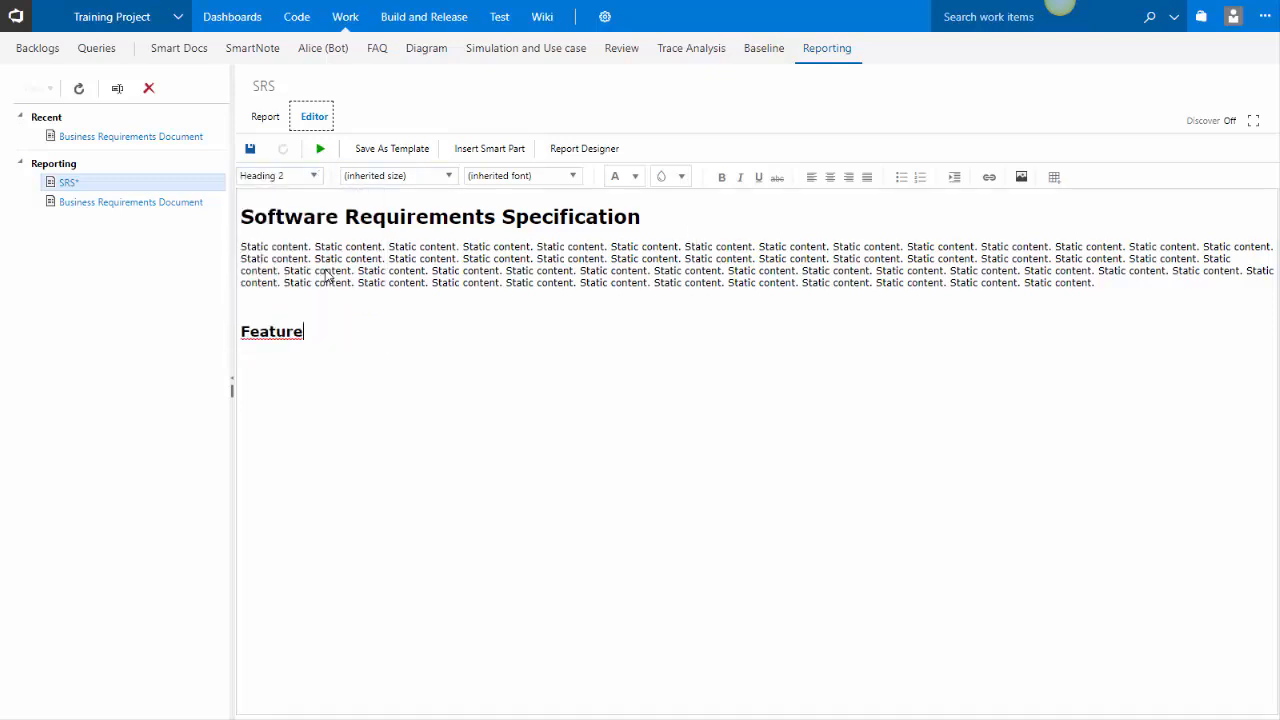
left_click(314, 333)
type("s")
key("Return")
Insert a smart part under Features using the SmartReport-form report, the Features shared query by value, and Default CSS
left_click(481, 155)
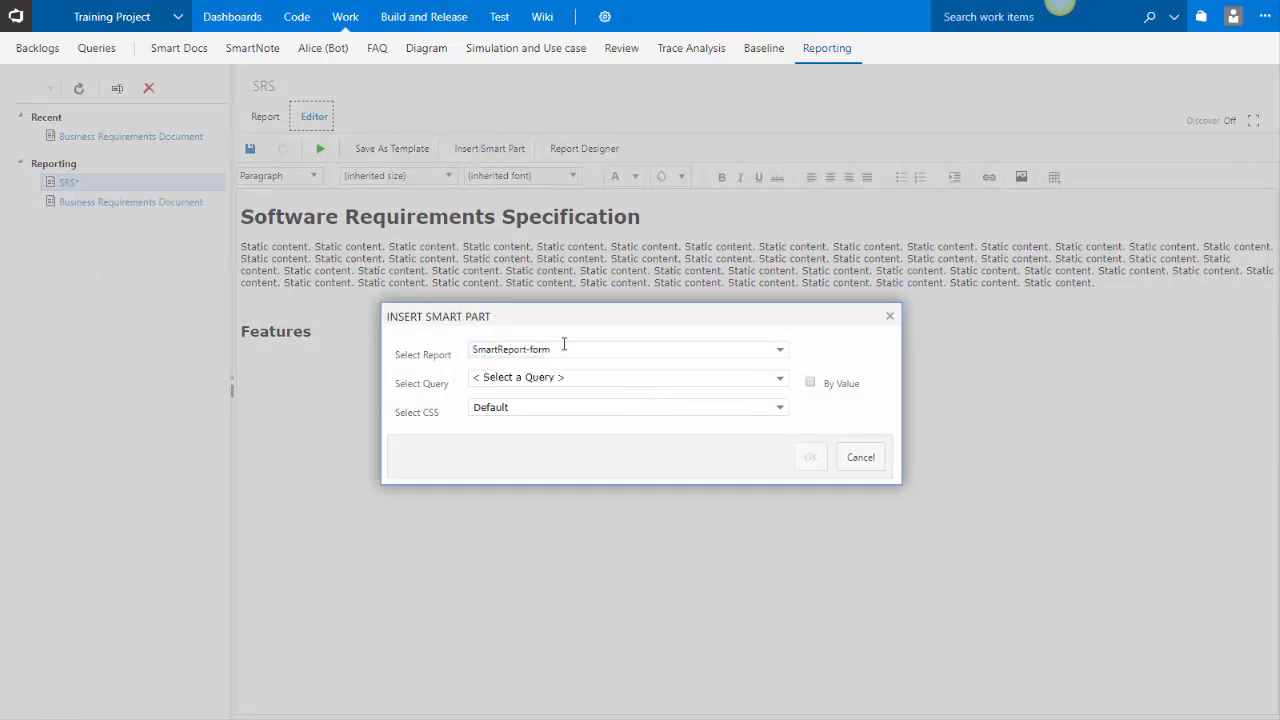
left_click_drag(550, 349, 446, 341)
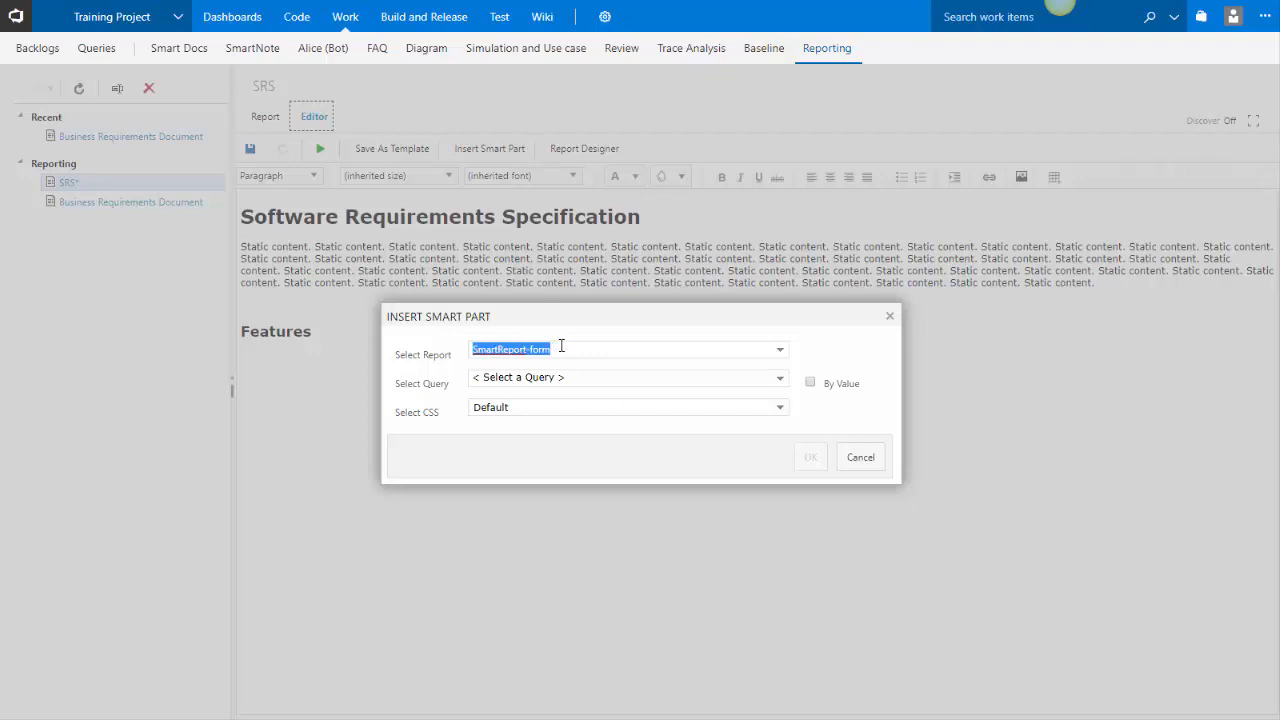
left_click(560, 379)
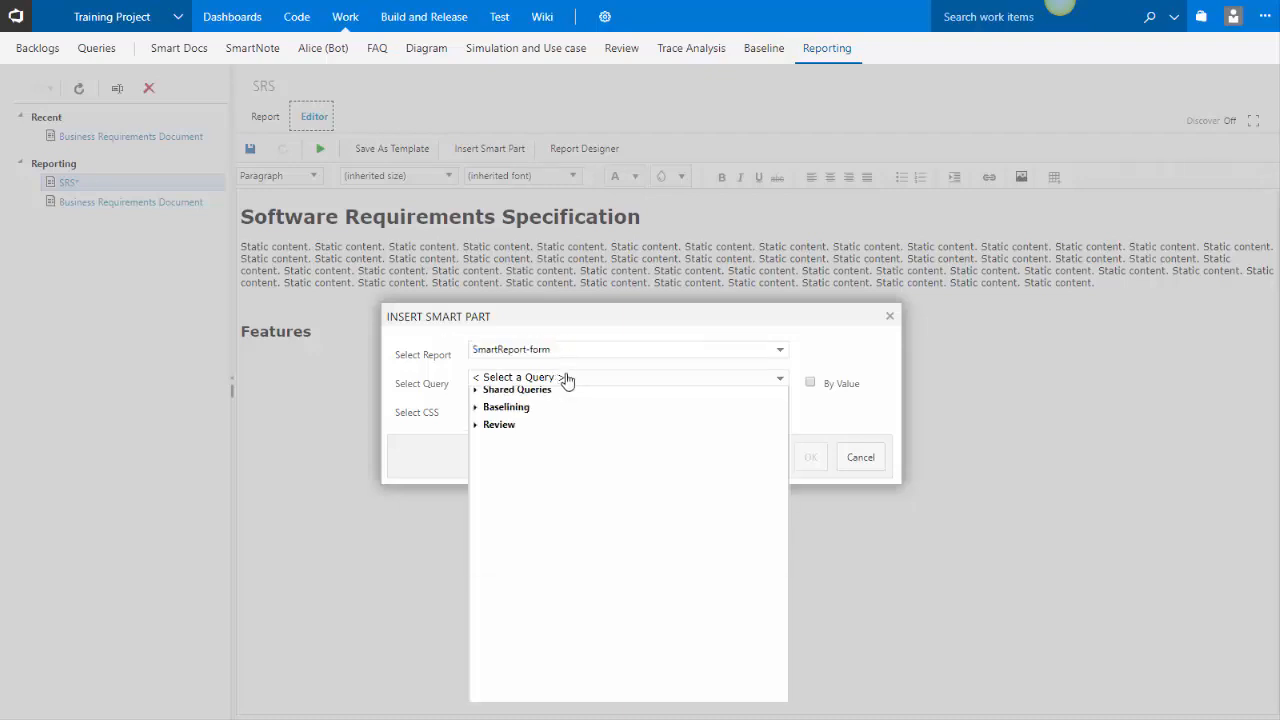
left_click(774, 350)
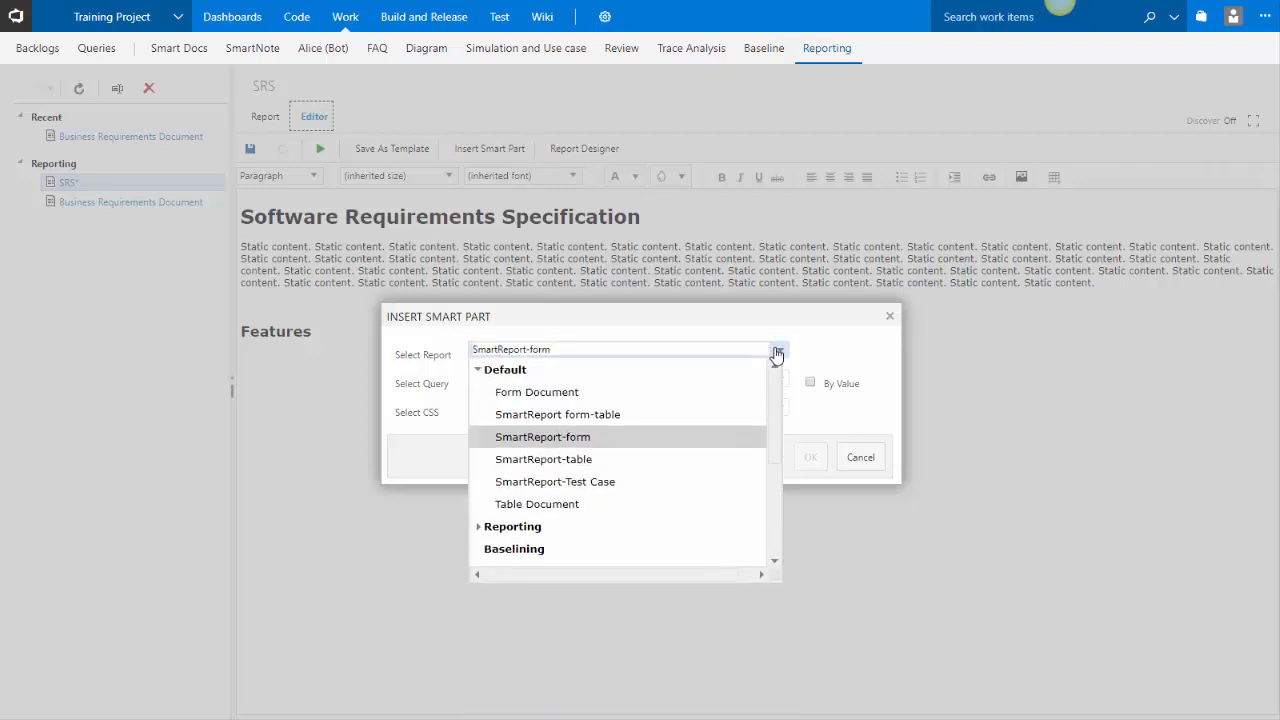
left_click(566, 439)
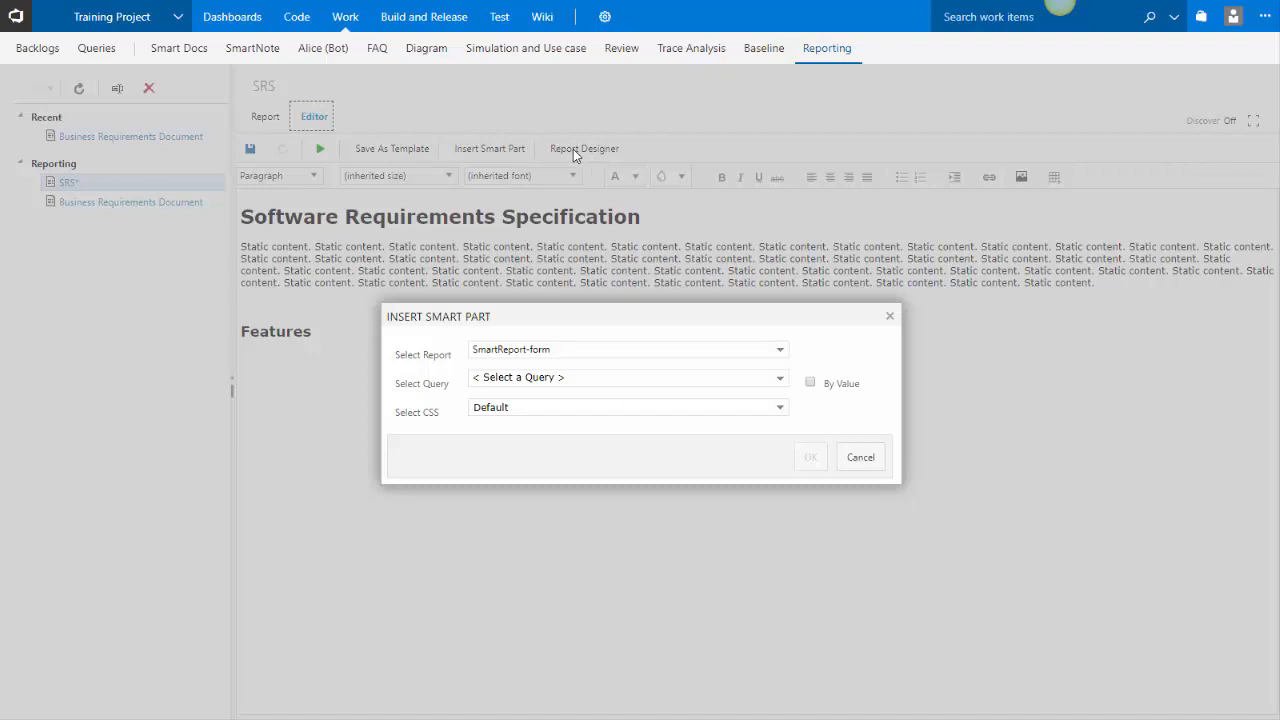
left_click(620, 388)
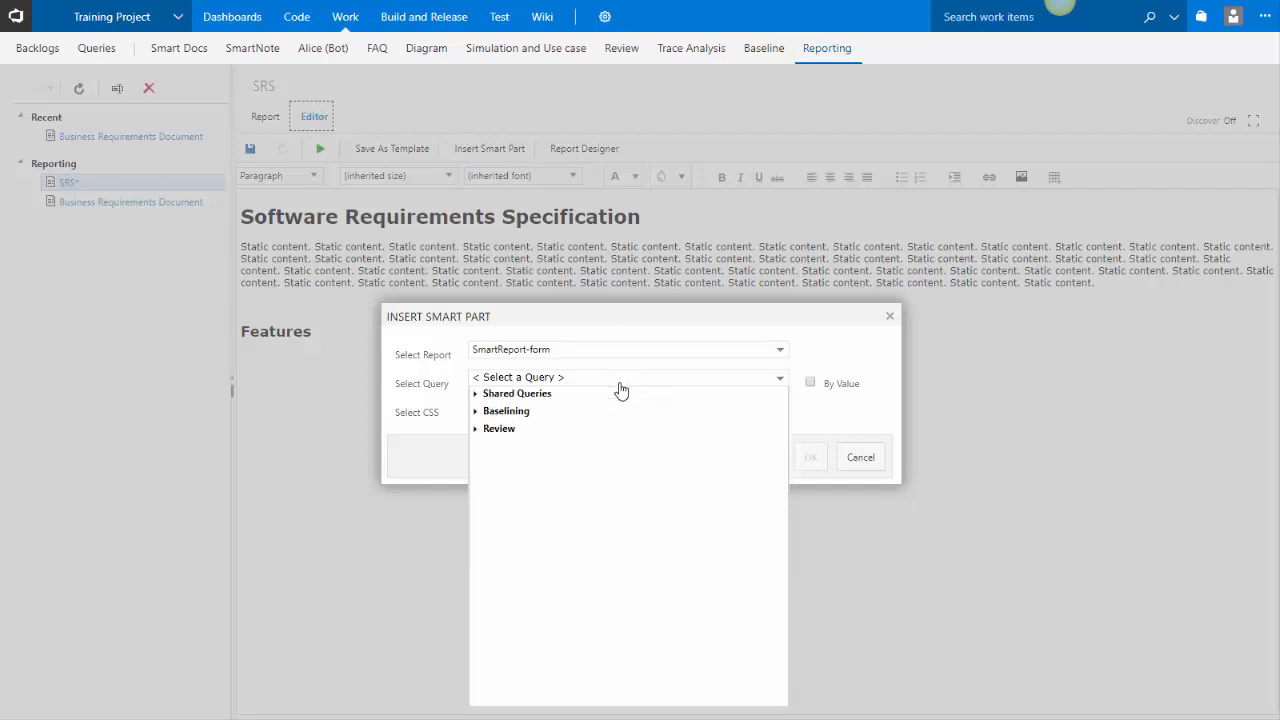
left_click(476, 394)
left_click(515, 465)
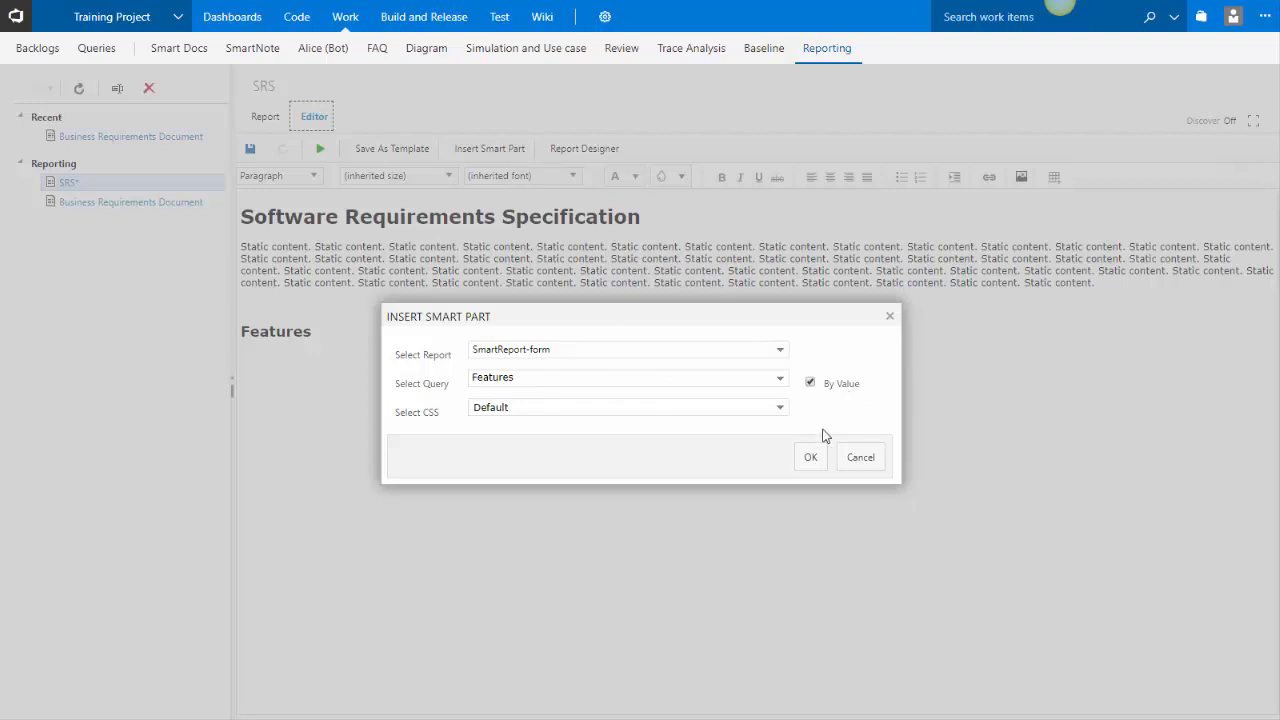
left_click(811, 457)
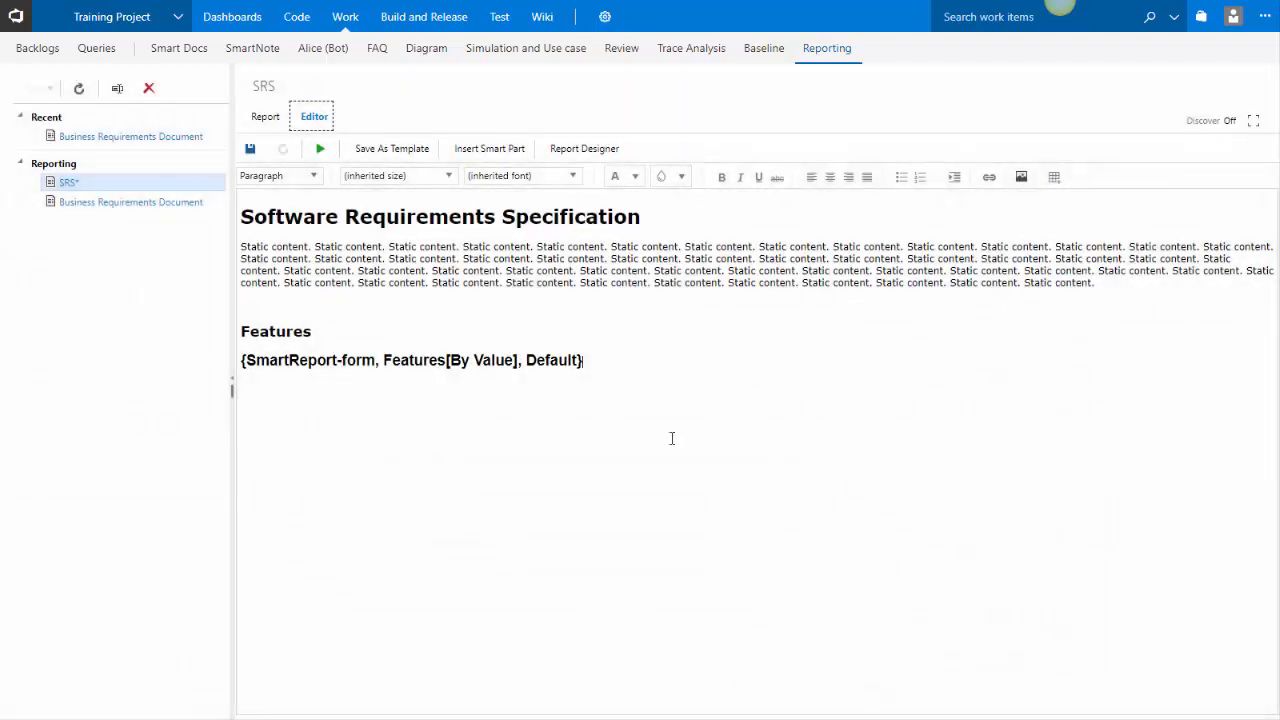
key("Return")
type("Us")
key("BackSpace")
key("BackSpace")
key("BackSpace")
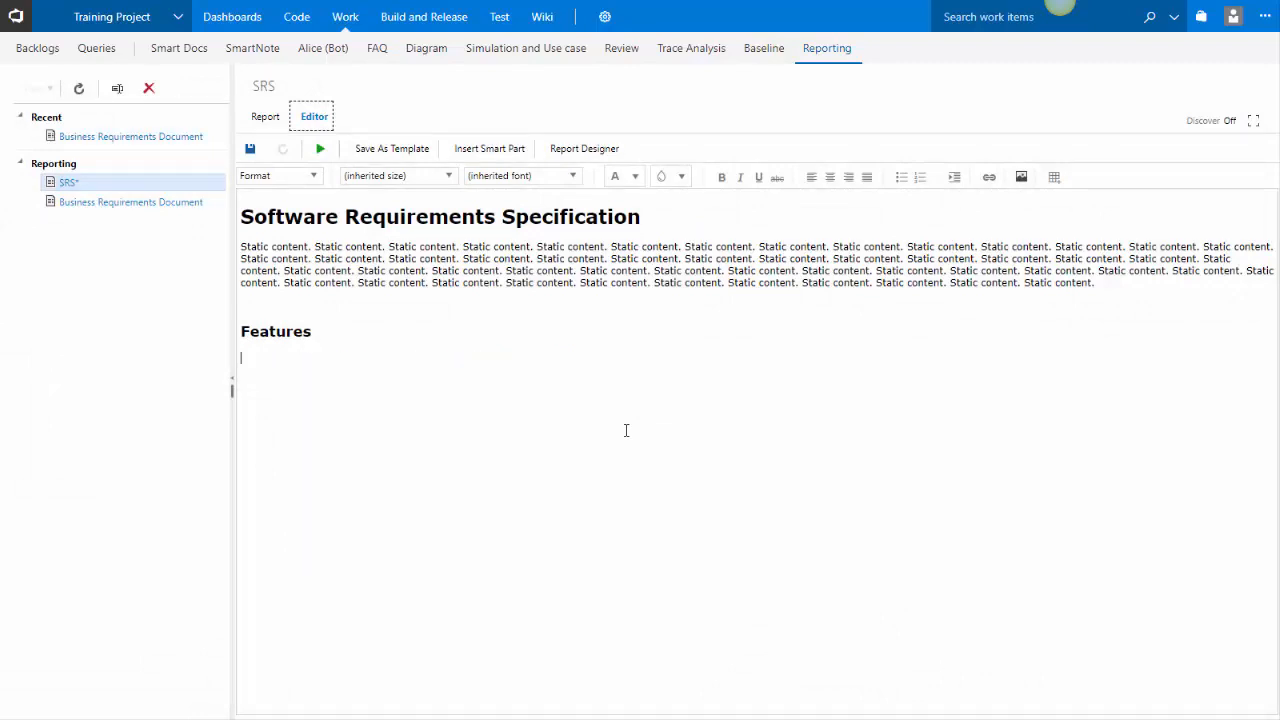
key("ctrl+z")
Add a User Stories heading formatted as Heading 2 below the Features smart part
key("Return")
type("User Storeies")
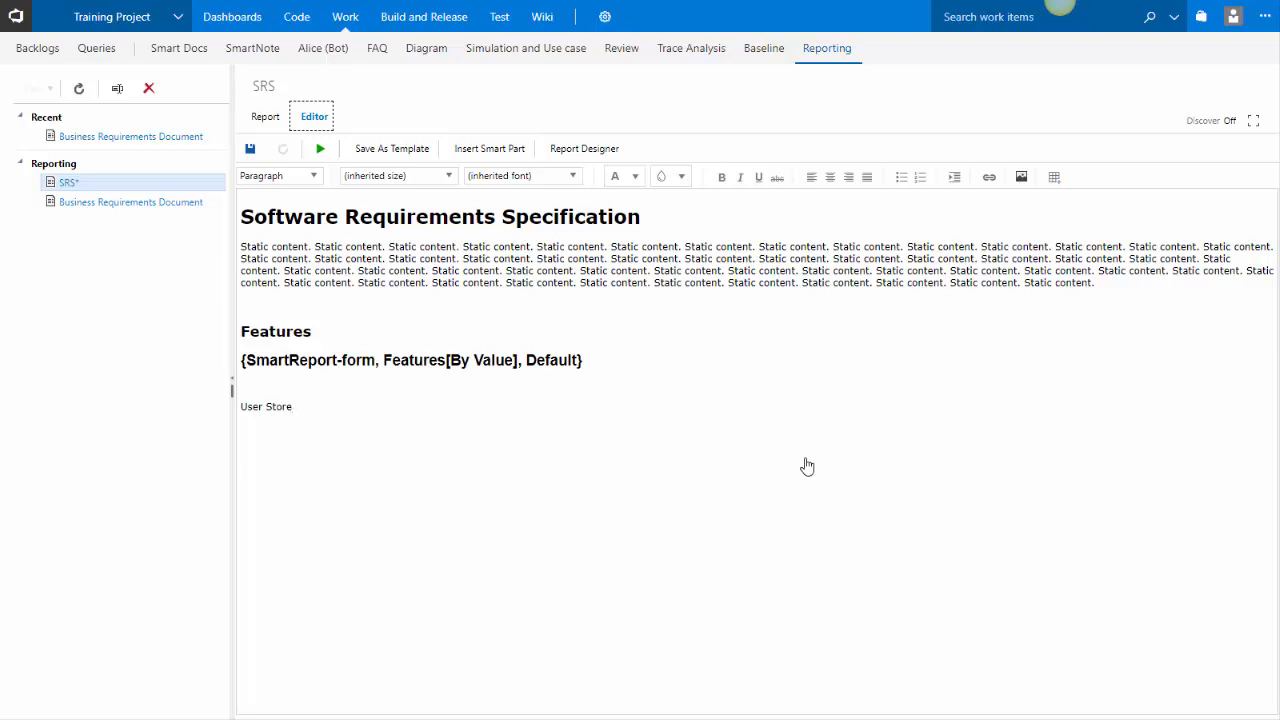
key("BackSpace")
type("ies")
left_click(313, 176)
left_click(290, 258)
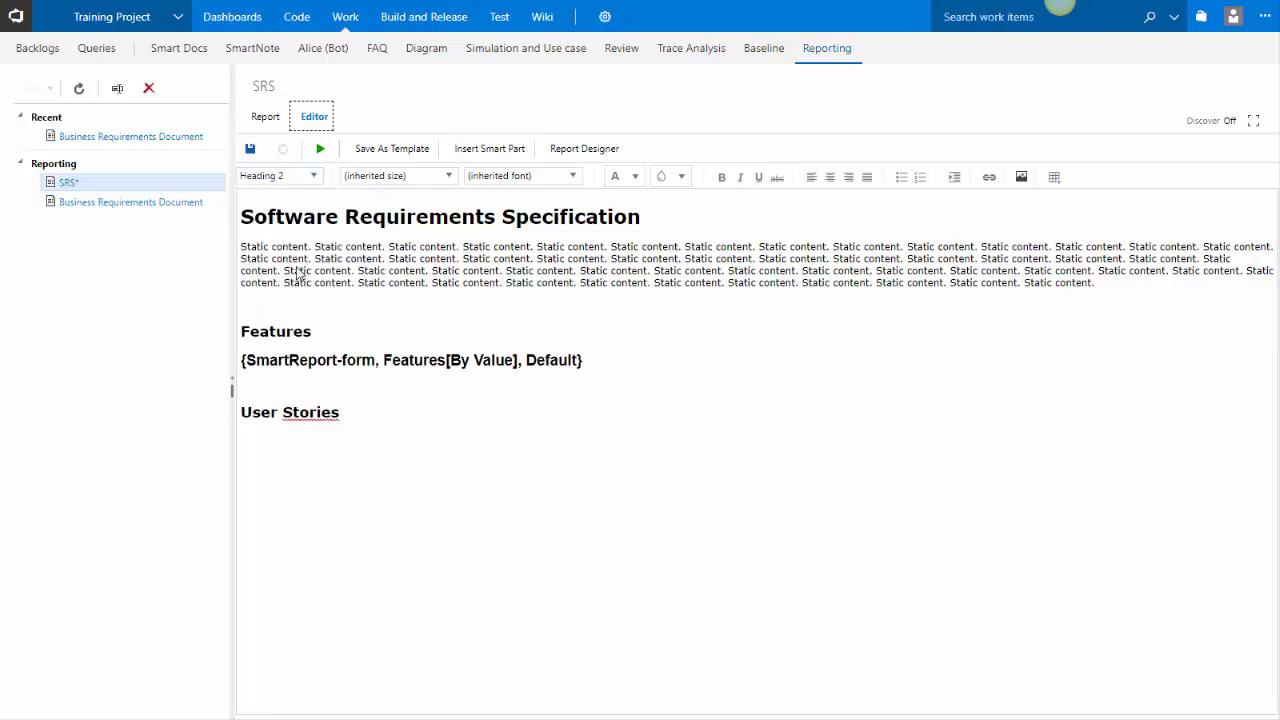
Insert a smart part under User Stories using the Training 2 report, the User Stories shared query by value, and Default CSS
key("Return")
right_click(296, 414)
left_click(314, 428)
left_click(316, 450)
left_click(489, 150)
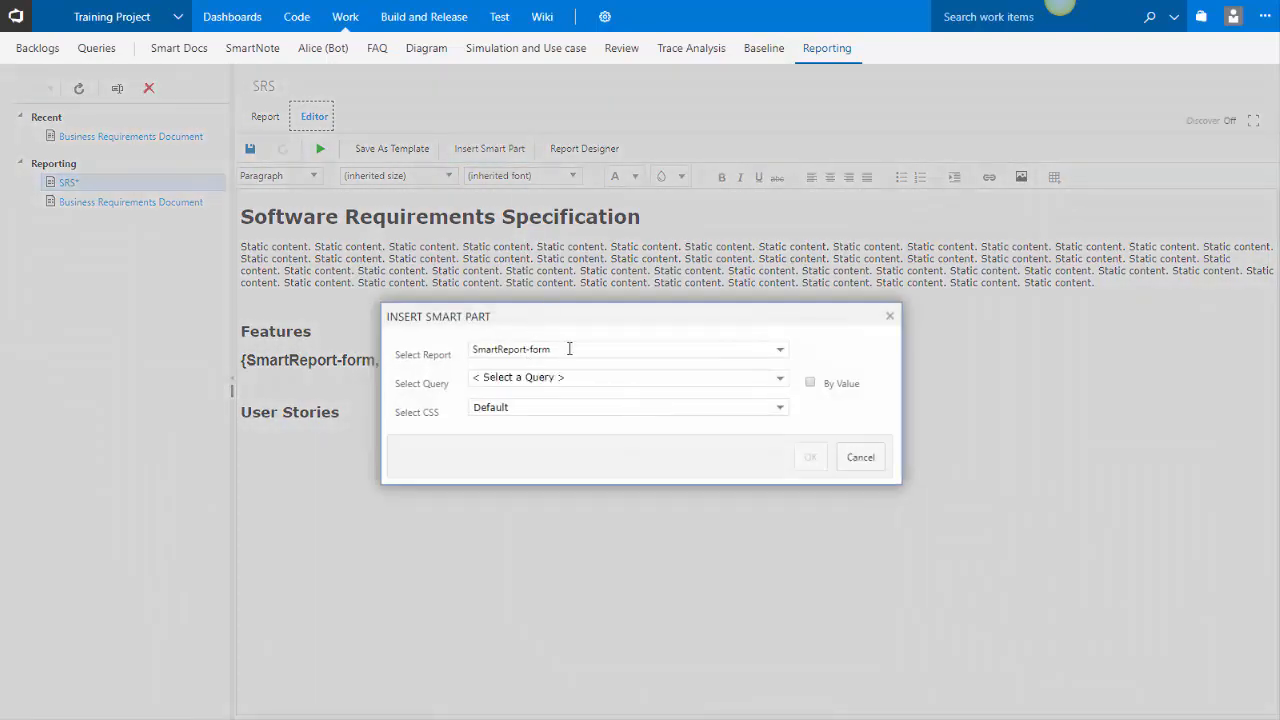
left_click_drag(566, 351, 440, 338)
type("t")
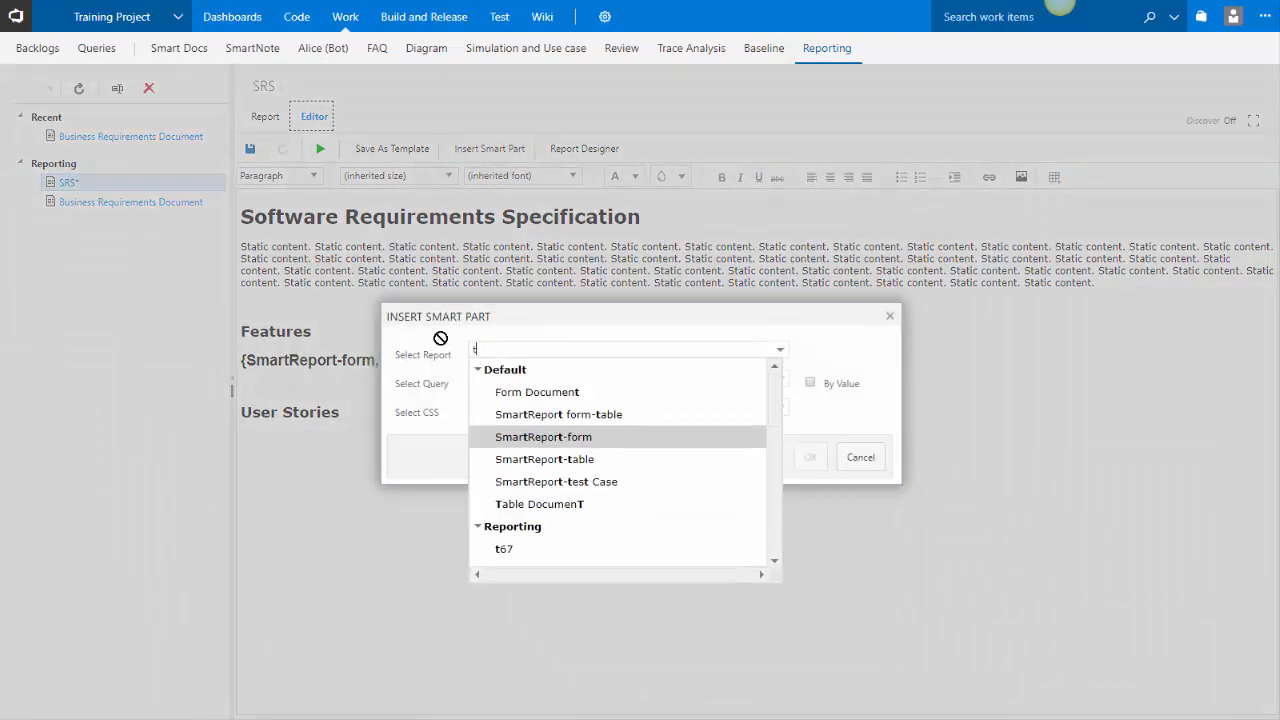
type("ra")
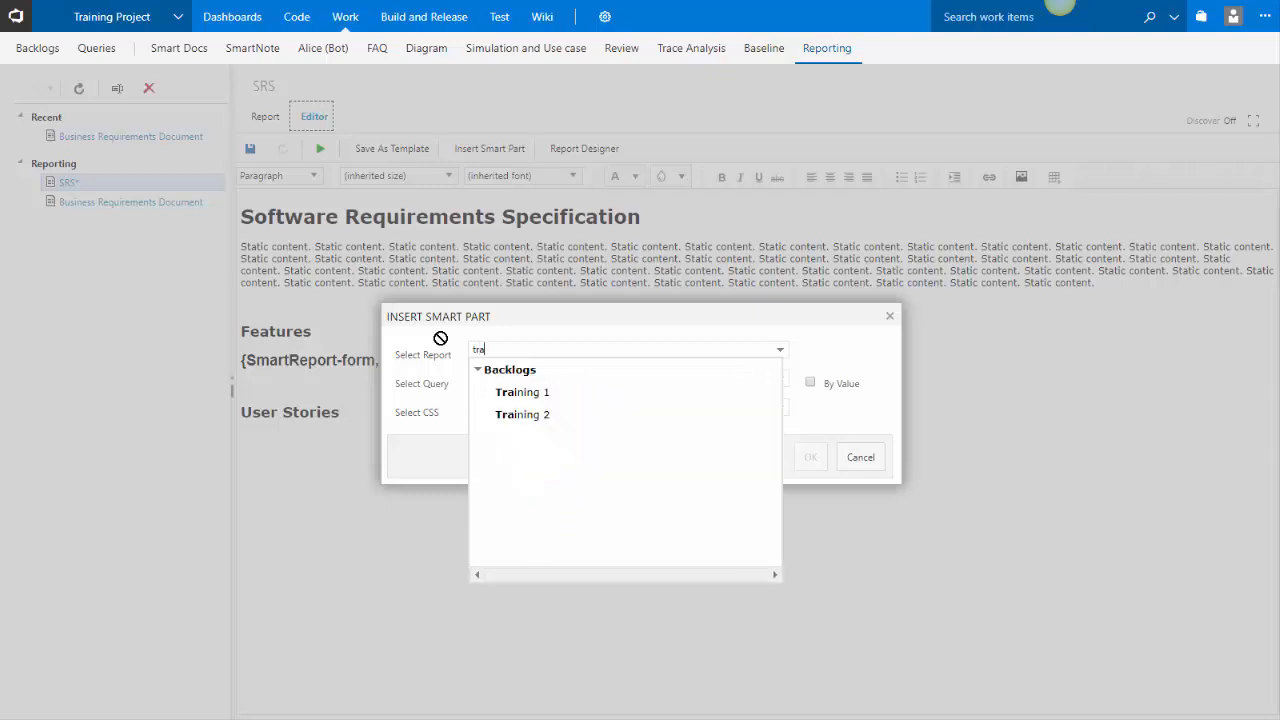
left_click(571, 417)
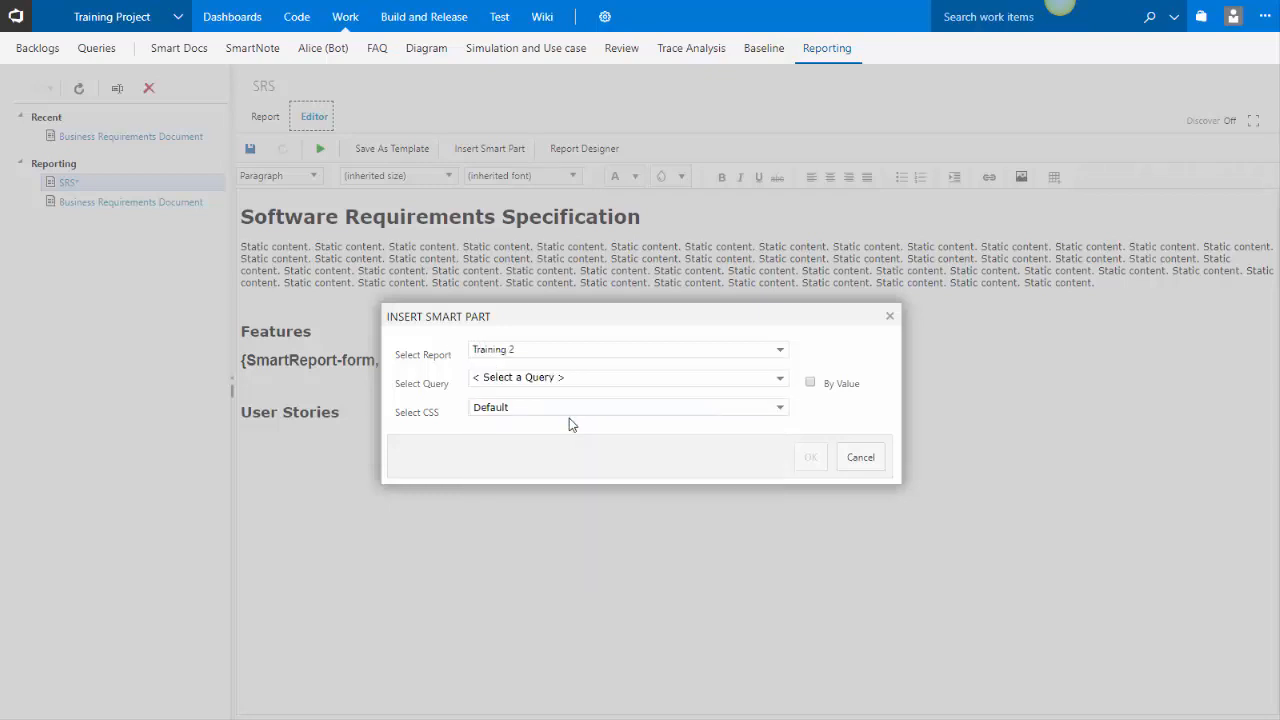
left_click(776, 381)
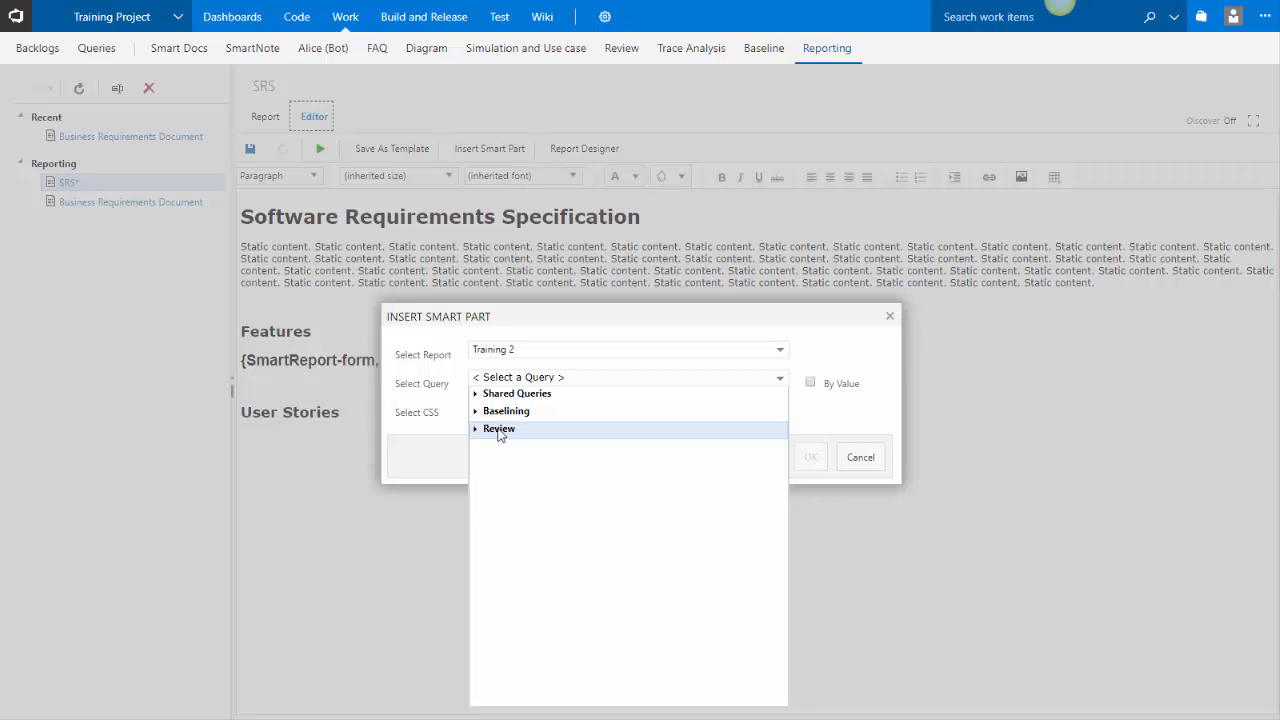
left_click(476, 396)
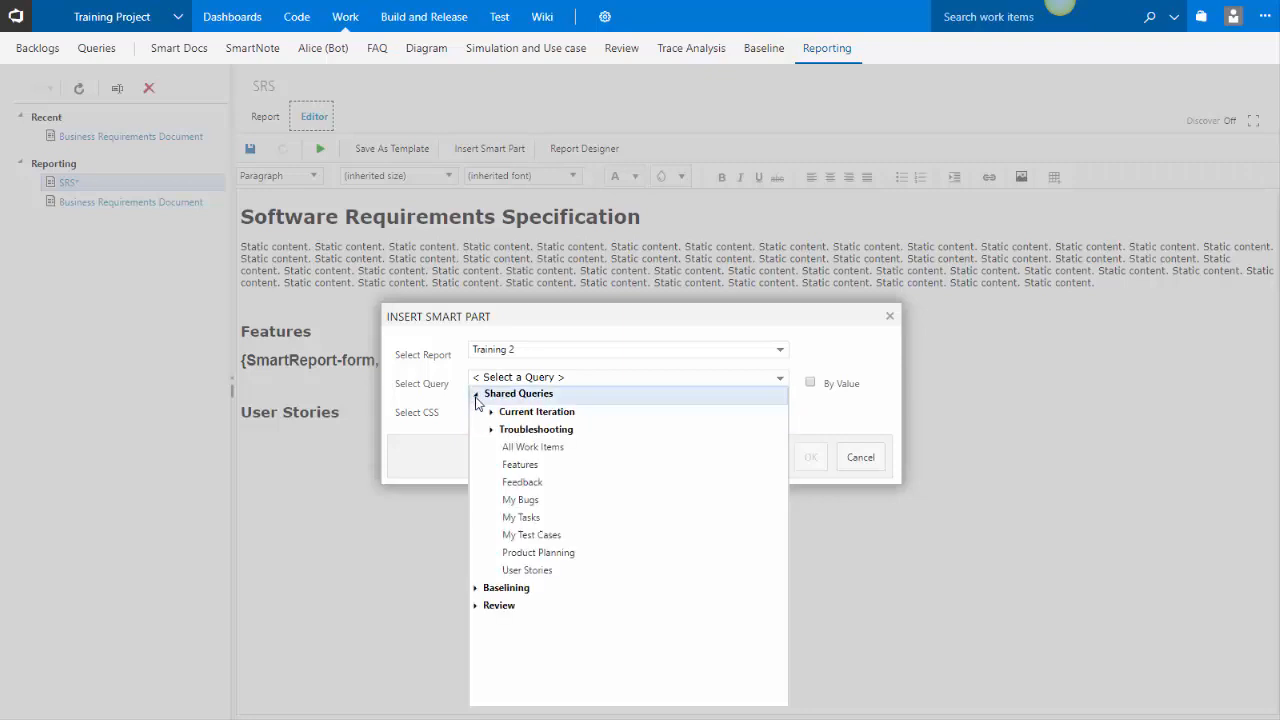
left_click(518, 570)
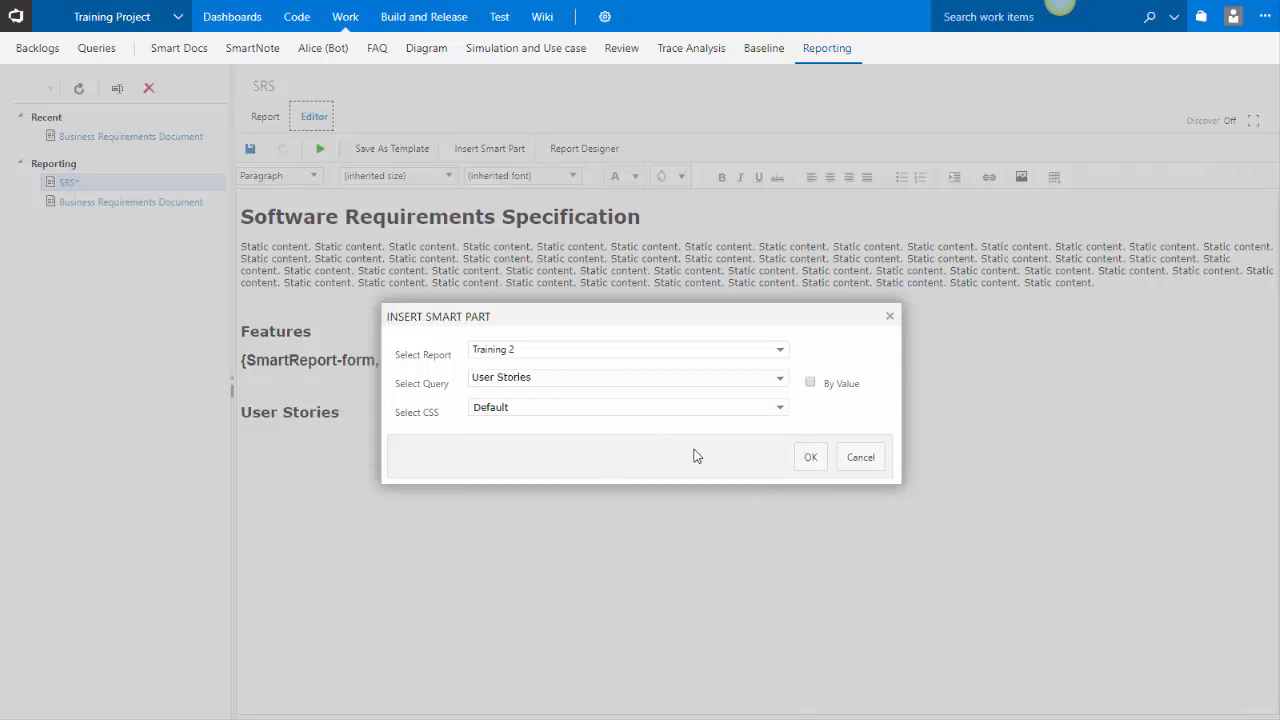
left_click(810, 384)
left_click(810, 457)
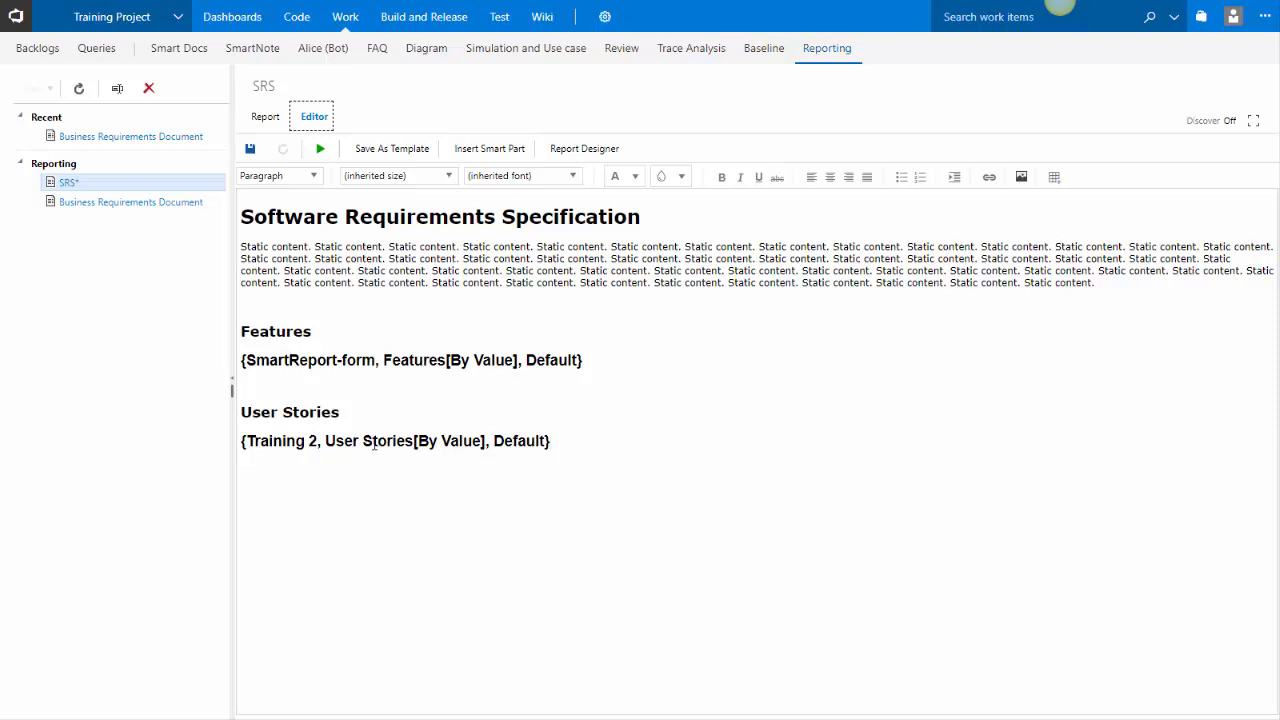
Save the report and preview the generated Features and User Stories output in the Report view
left_click(250, 150)
left_click(263, 118)
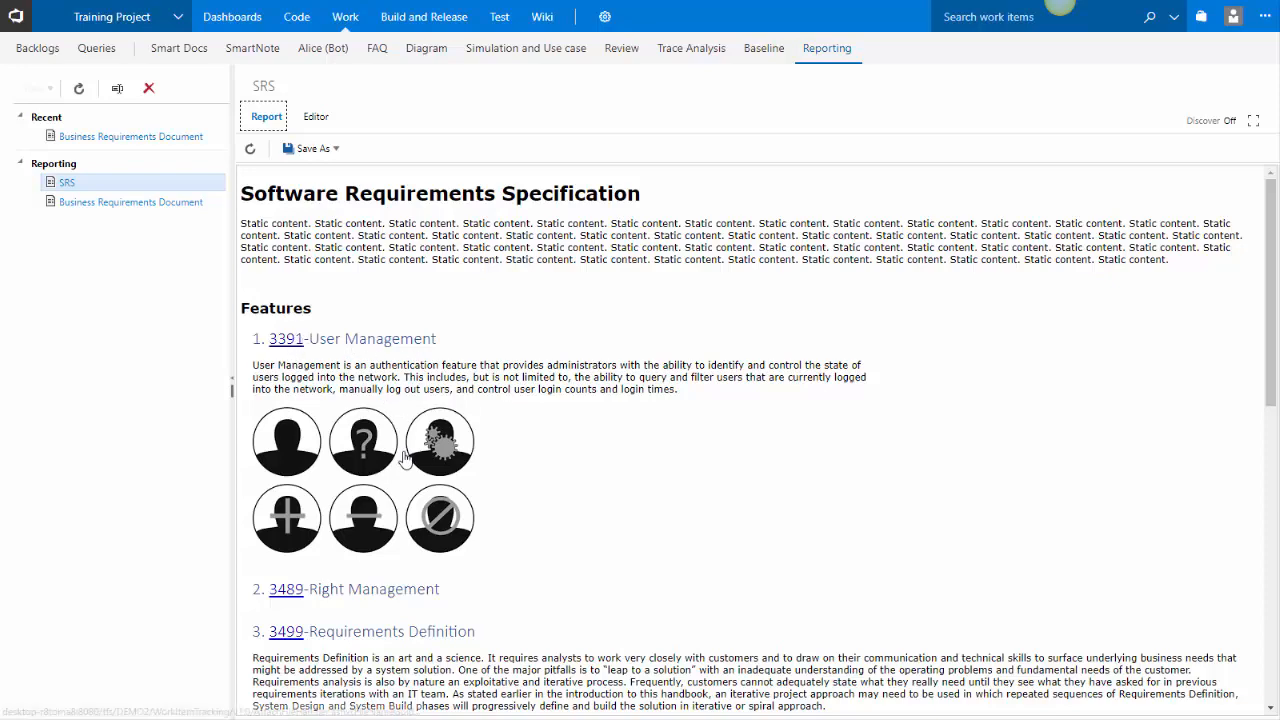
scroll(400, 440, "down", 4)
scroll(405, 459, "down", 1)
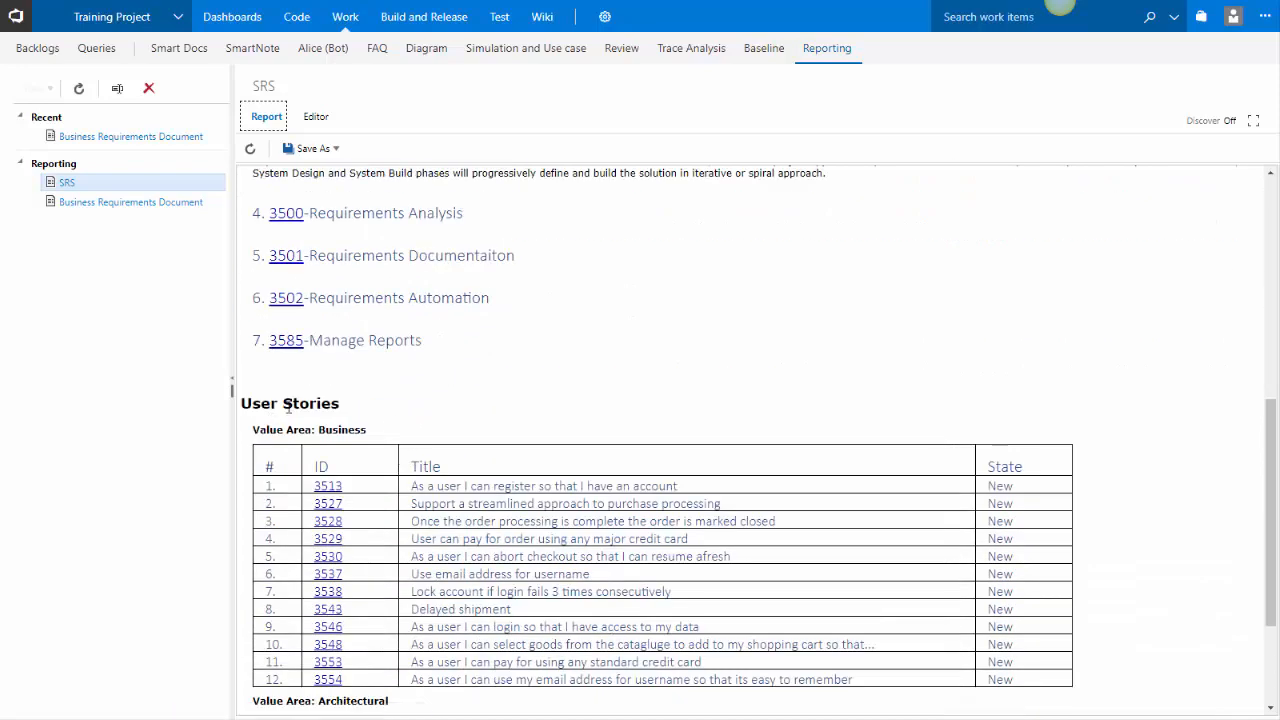
scroll(410, 460, "down", 2)
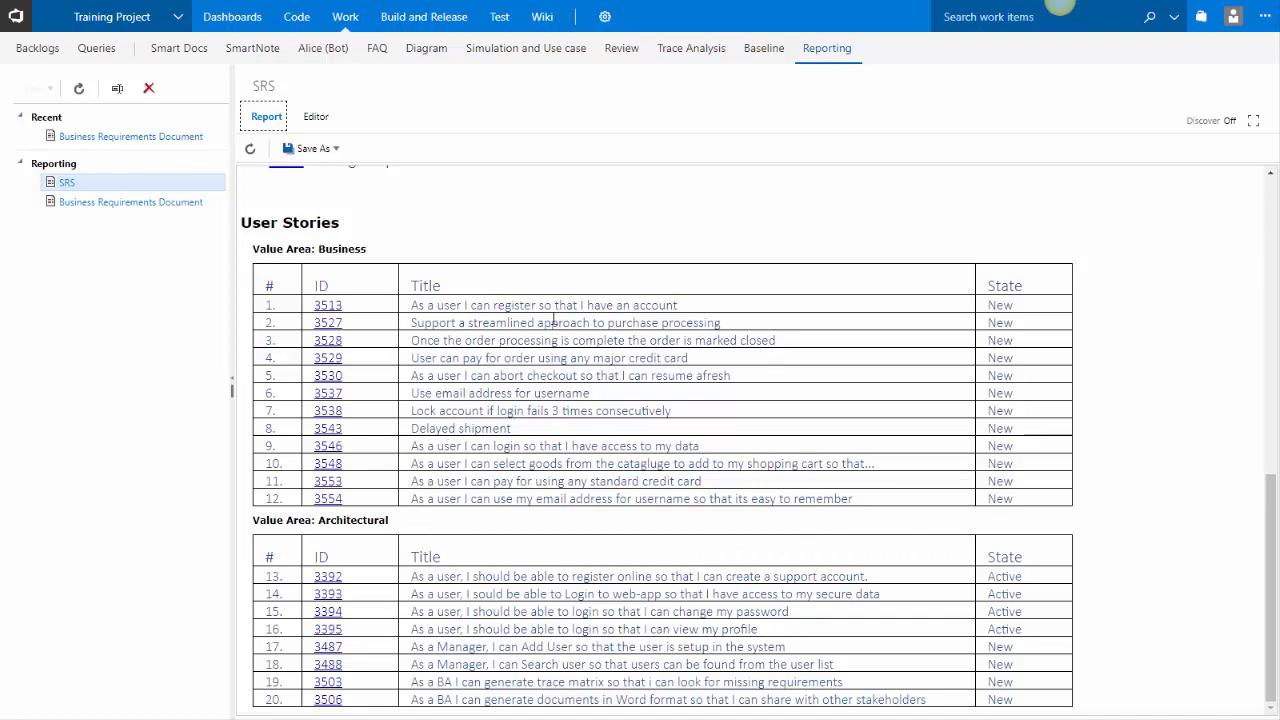
scroll(506, 455, "up", 15)
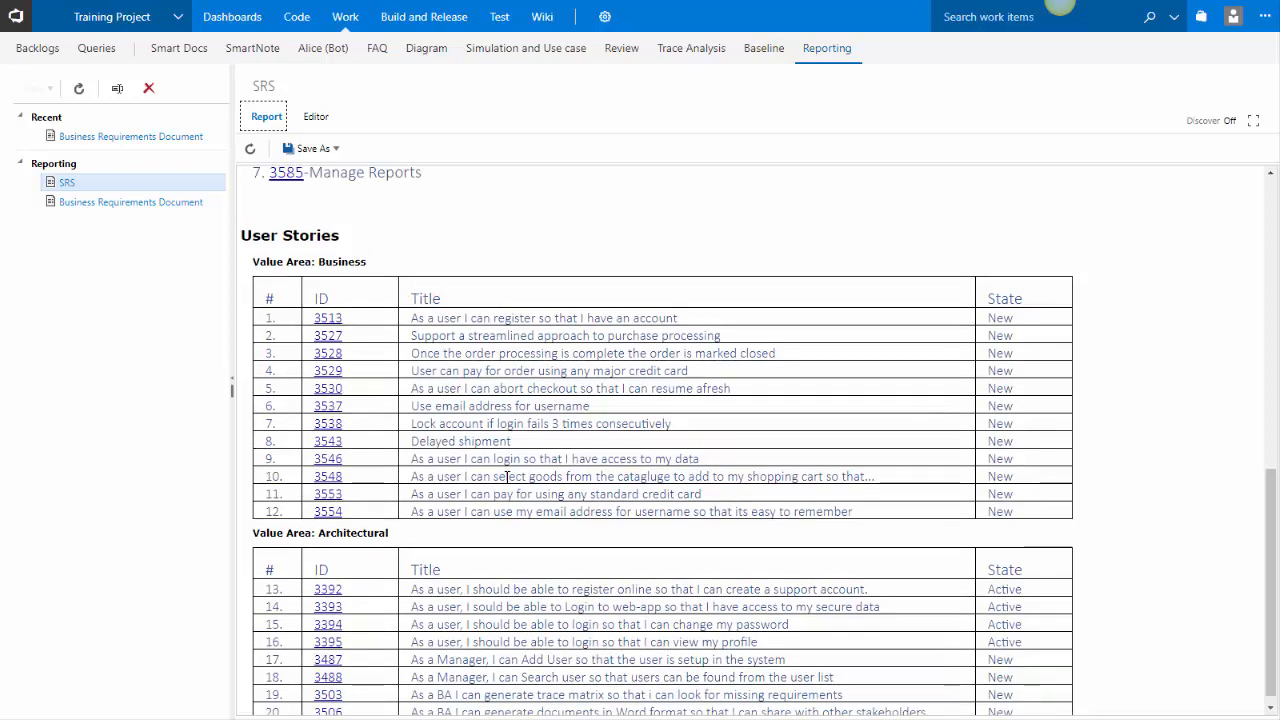
left_click(304, 118)
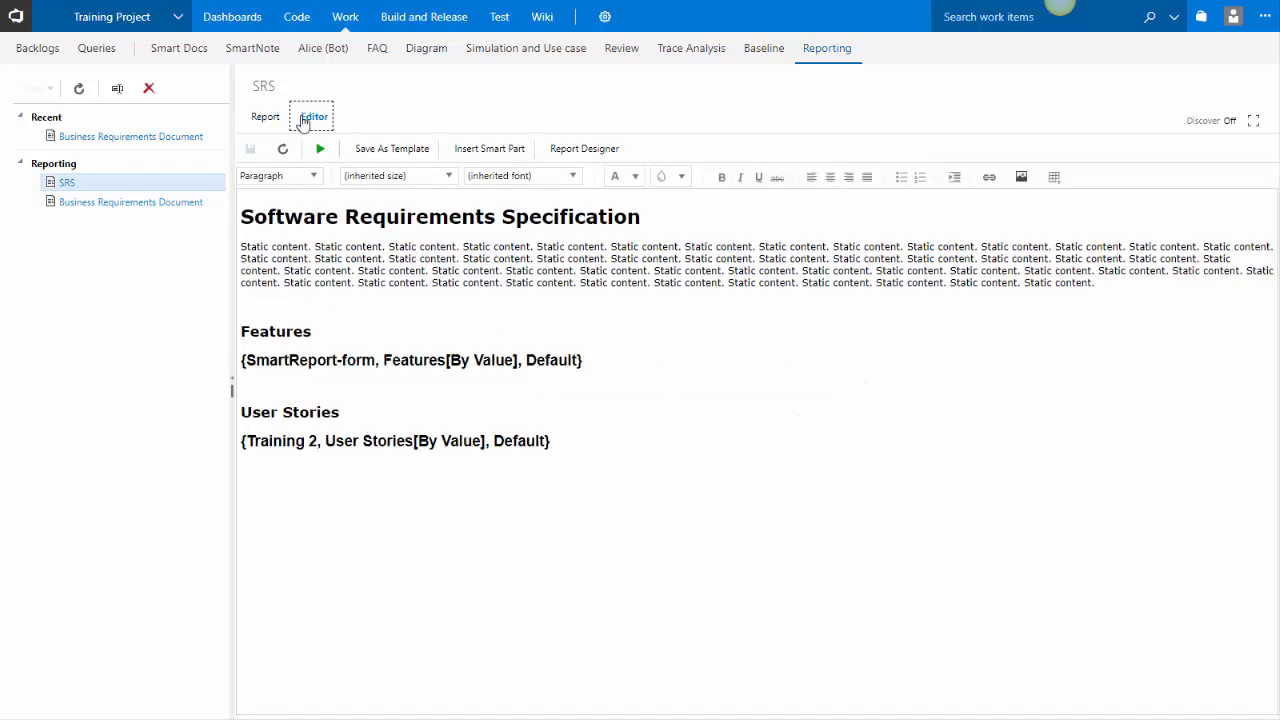
Add an ABC text line below the Features heading and color it red
left_click(368, 339)
key("Return")
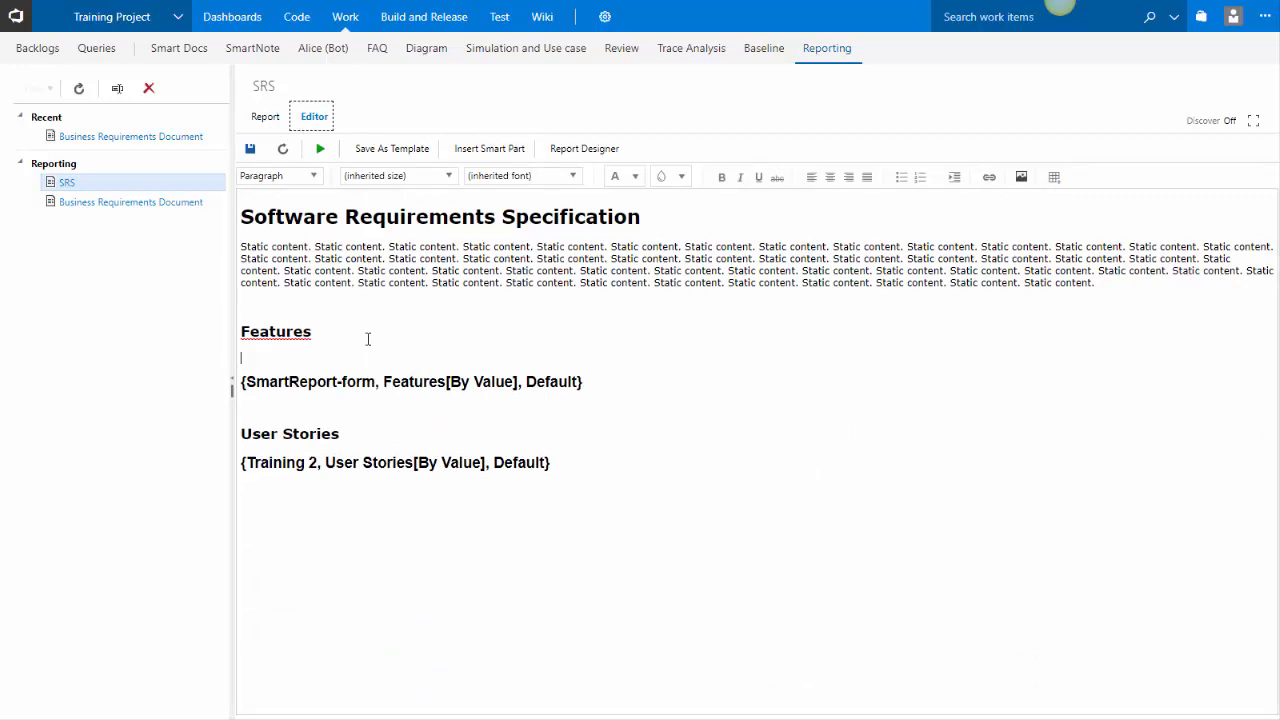
type("ABC")
right_click(254, 324)
left_click(268, 341)
double_click(251, 358)
left_click(637, 182)
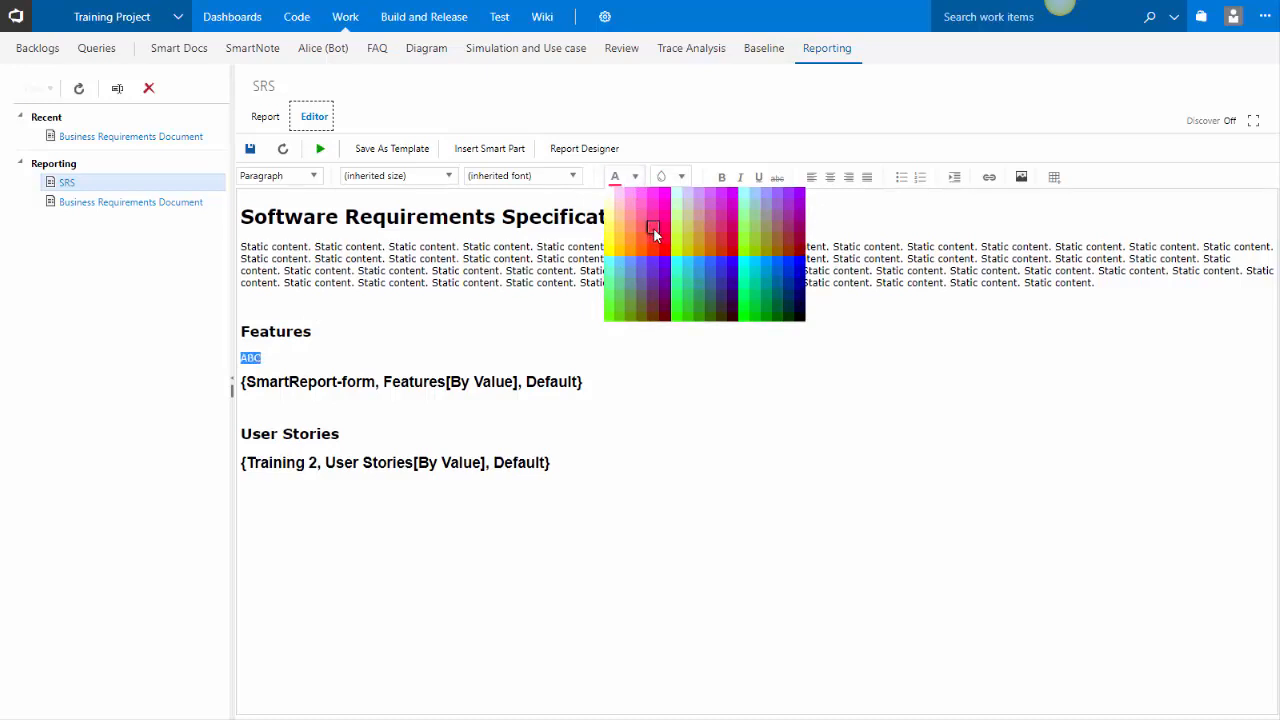
left_click(653, 227)
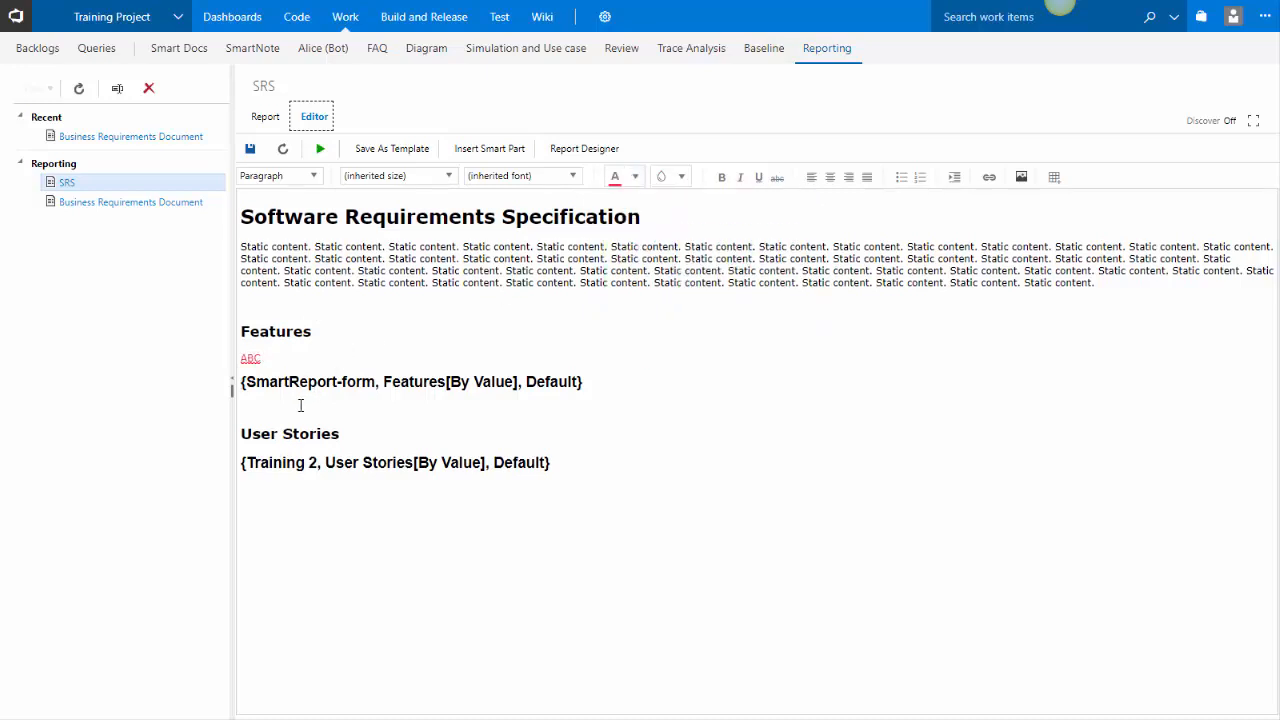
Copy the red ABC line and paste it below the User Stories heading
left_click_drag(272, 366, 221, 367)
key("ctrl+c")
left_click(283, 413)
left_click(341, 433)
key("Return")
key("ctrl+v")
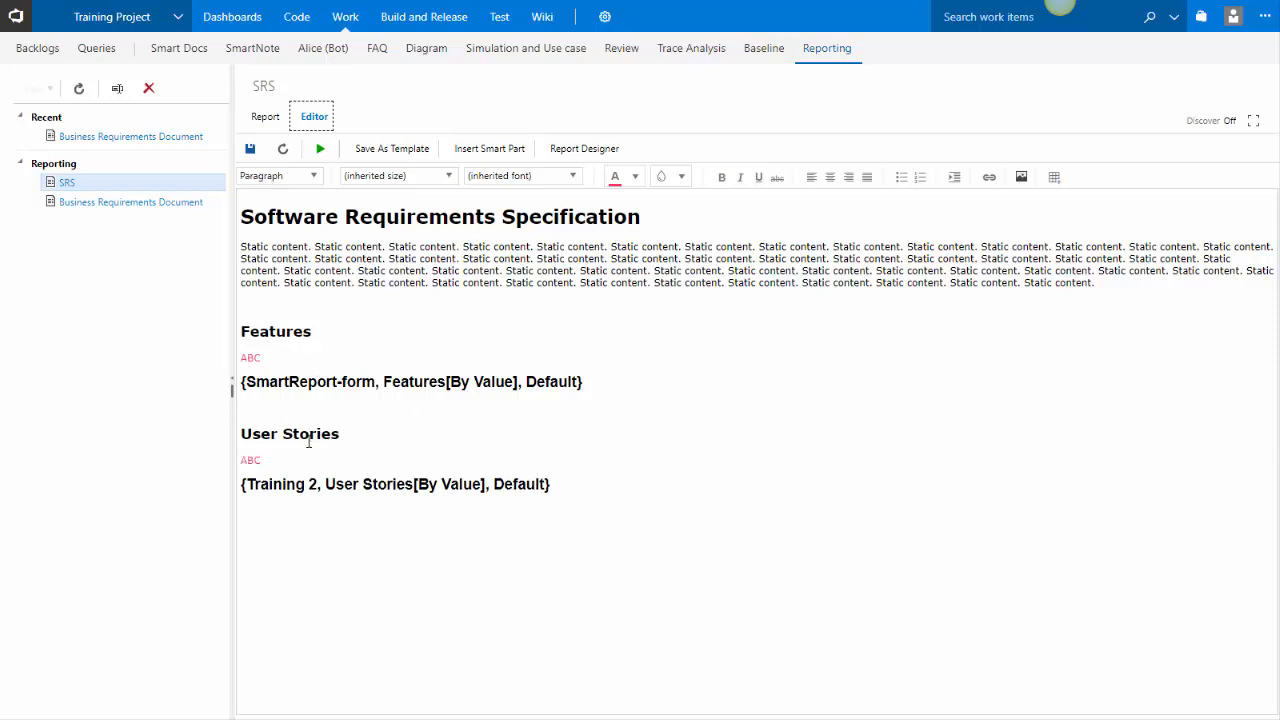
Save the report and check the red ABC text in the Report view
left_click(250, 149)
left_click(265, 118)
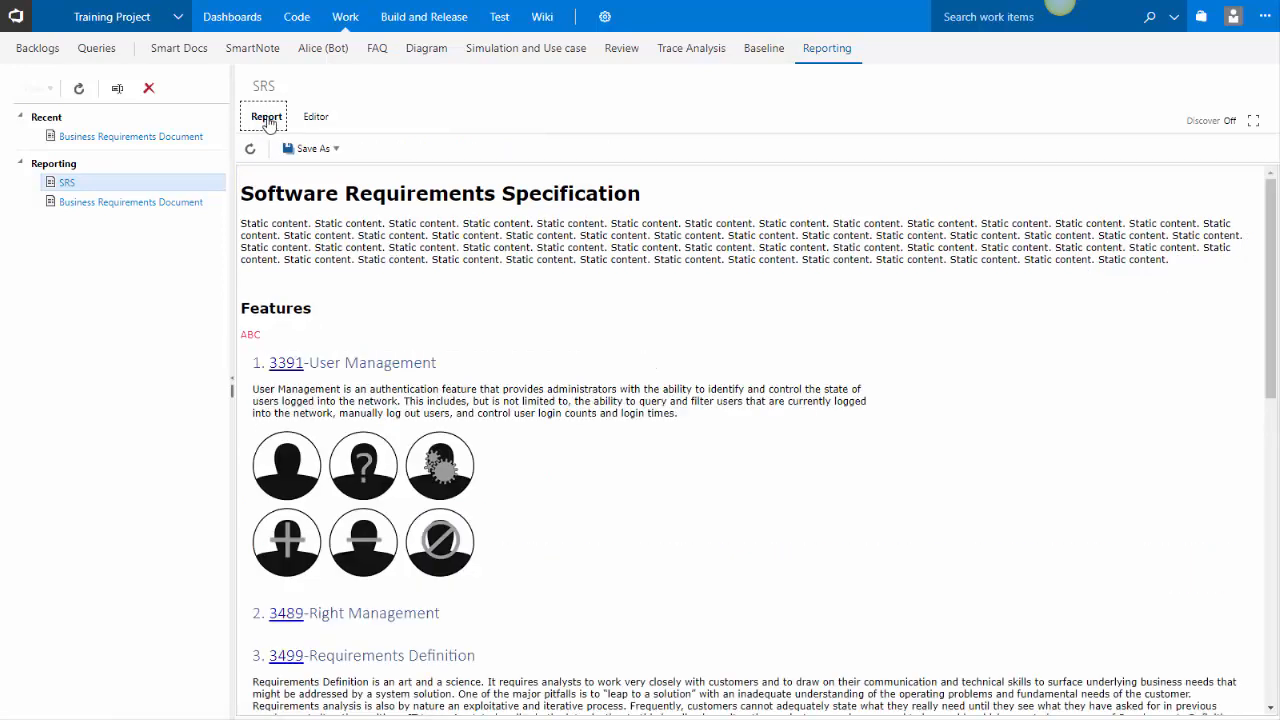
double_click(250, 336)
left_click(253, 336)
left_click(315, 119)
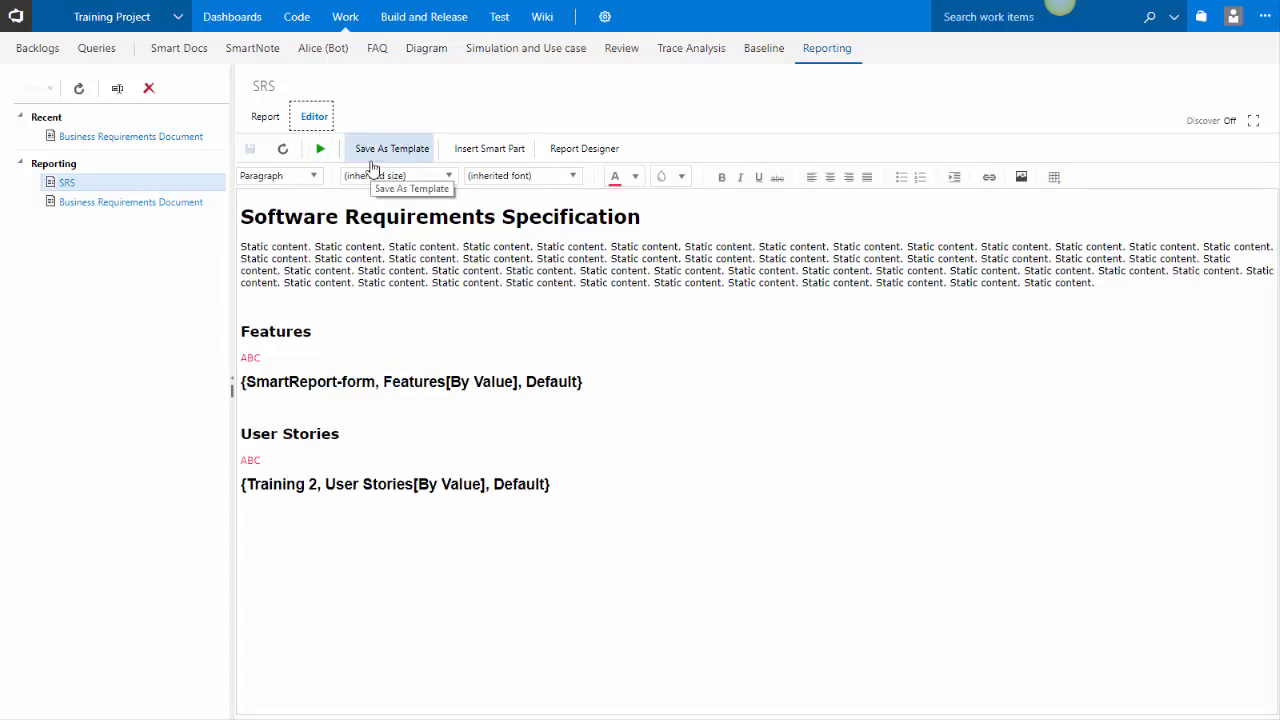
Open and close the Report Designer
left_click(575, 152)
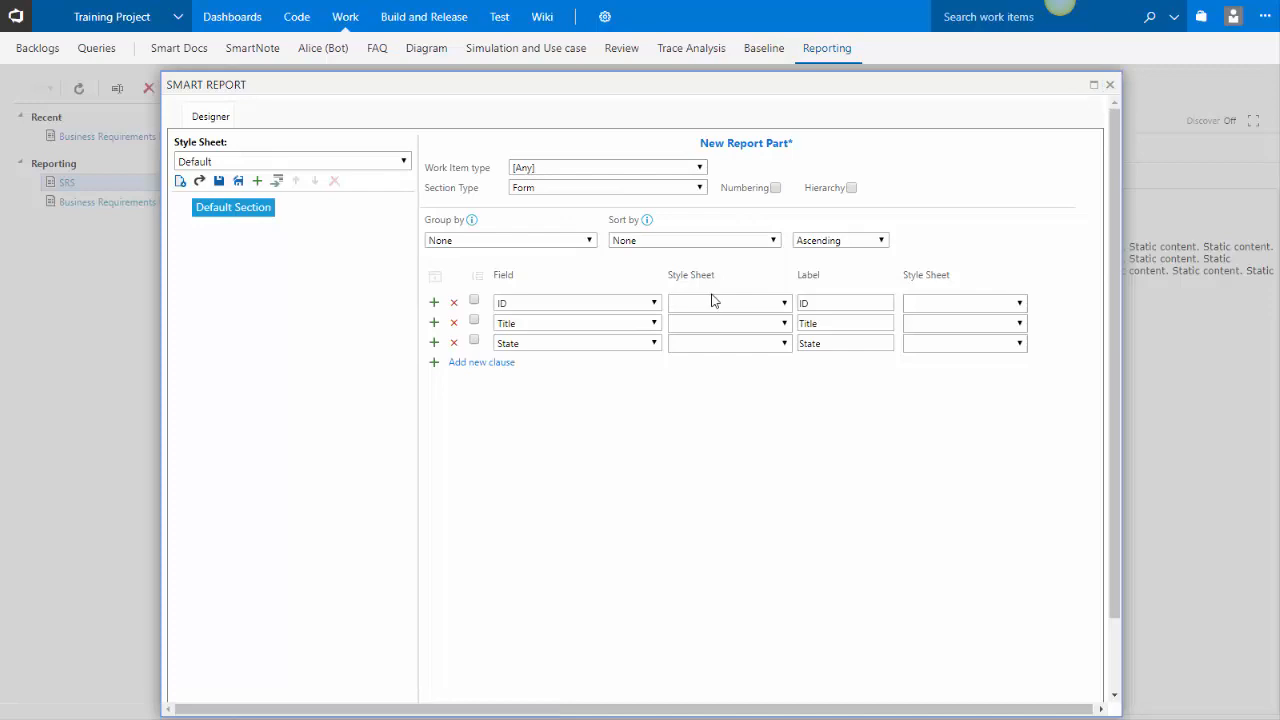
left_click(1109, 85)
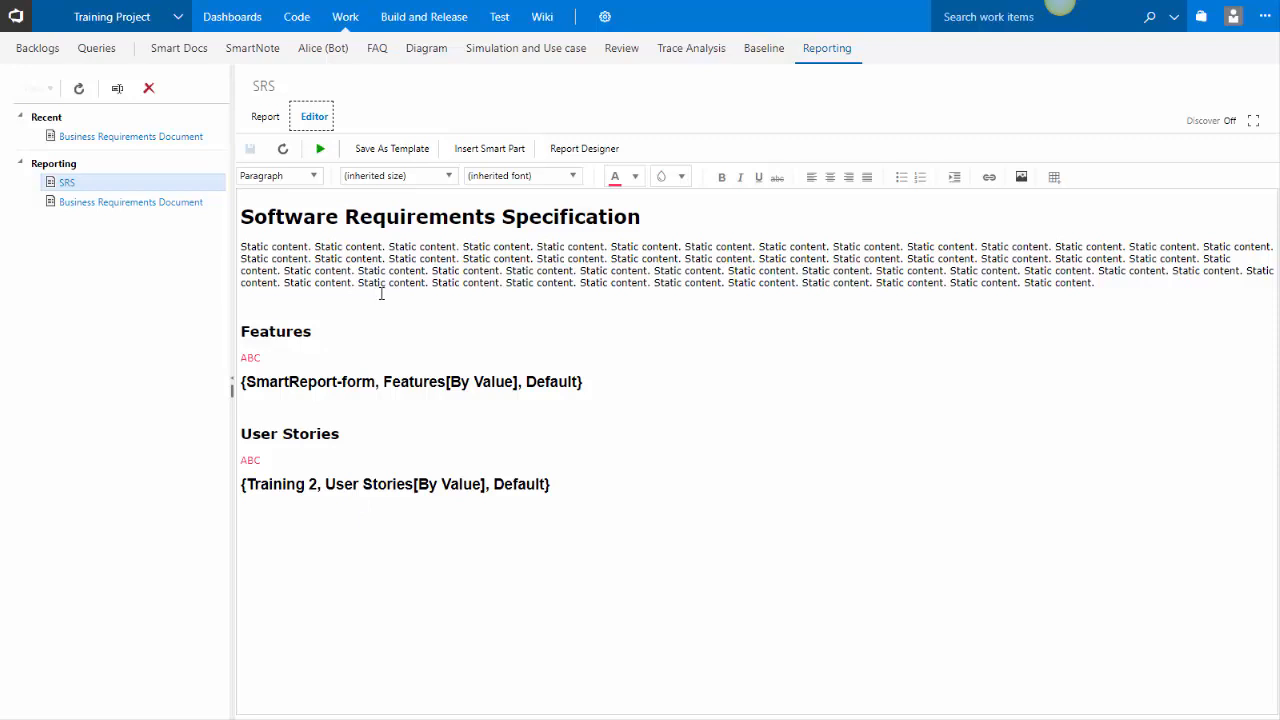
Add an In scope line below the placeholder paragraph
left_click(370, 320)
left_click(377, 303)
left_click(813, 302)
key("Return")
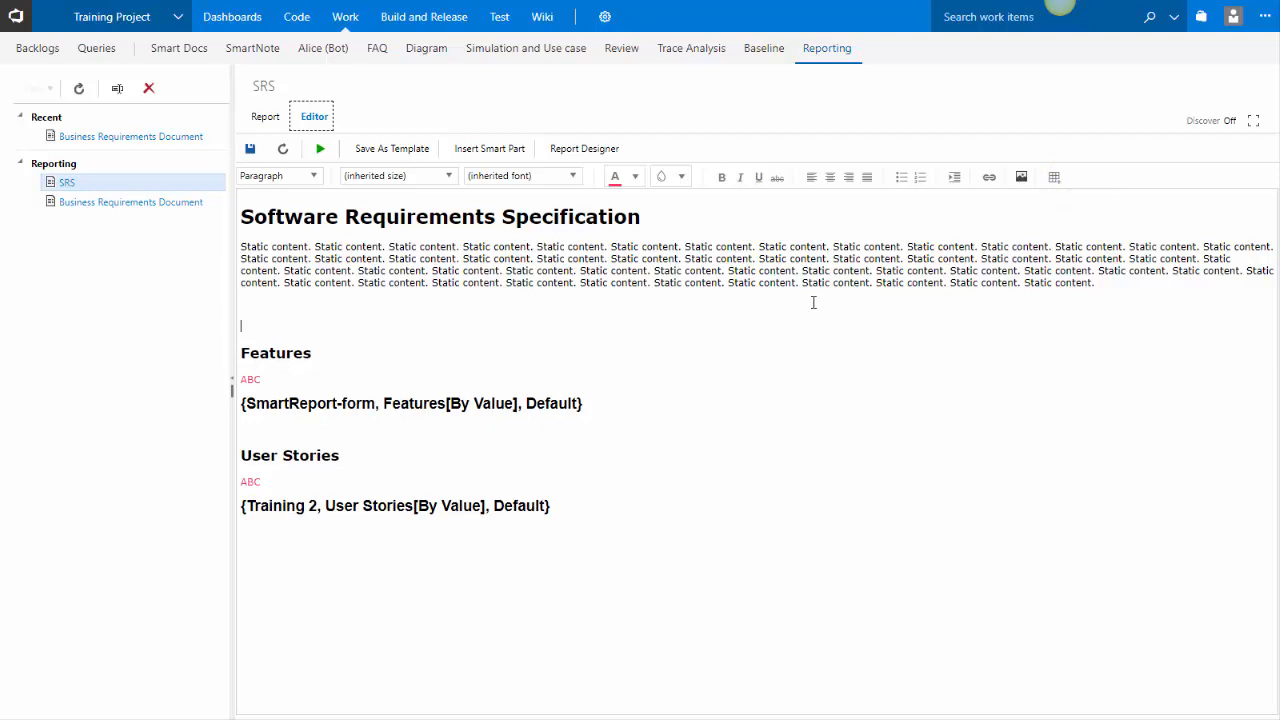
type("In sceop")
key("BackSpace")
key("BackSpace")
key("BackSpace")
type("ope")
key("Return")
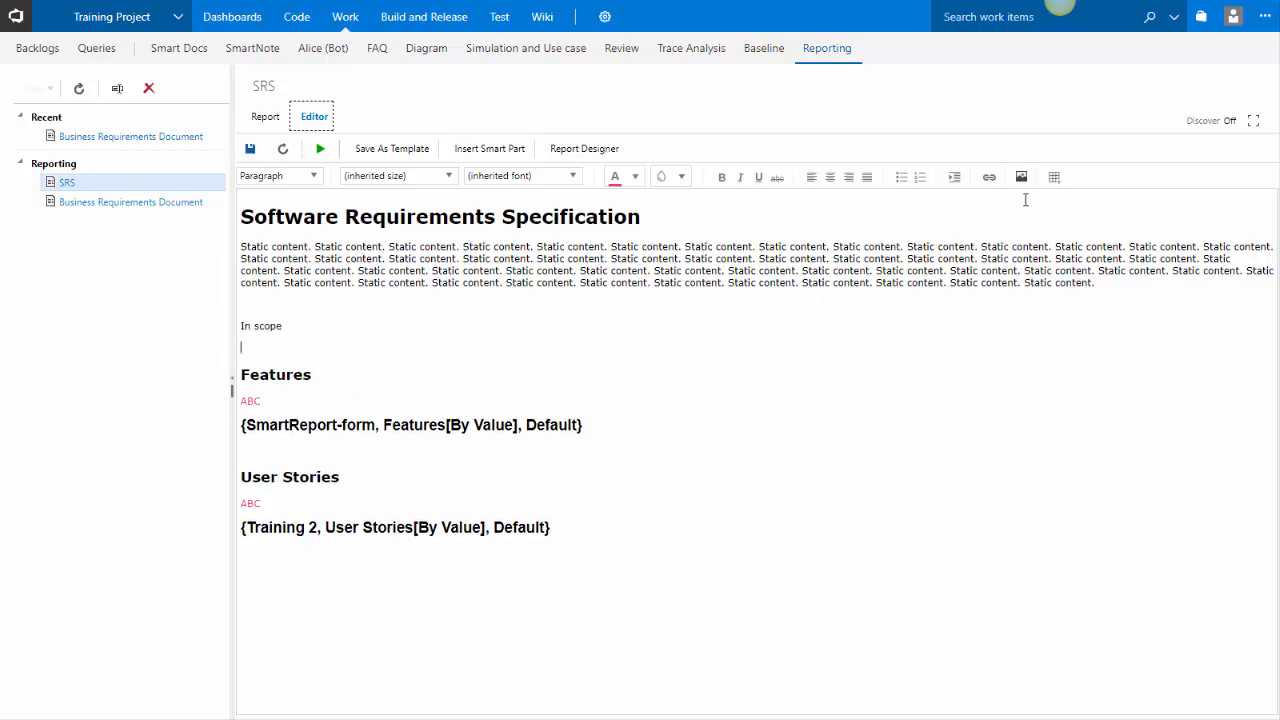
Insert a 4-column, 3-row table below In scope and narrow it to about half the page width
left_click(1054, 180)
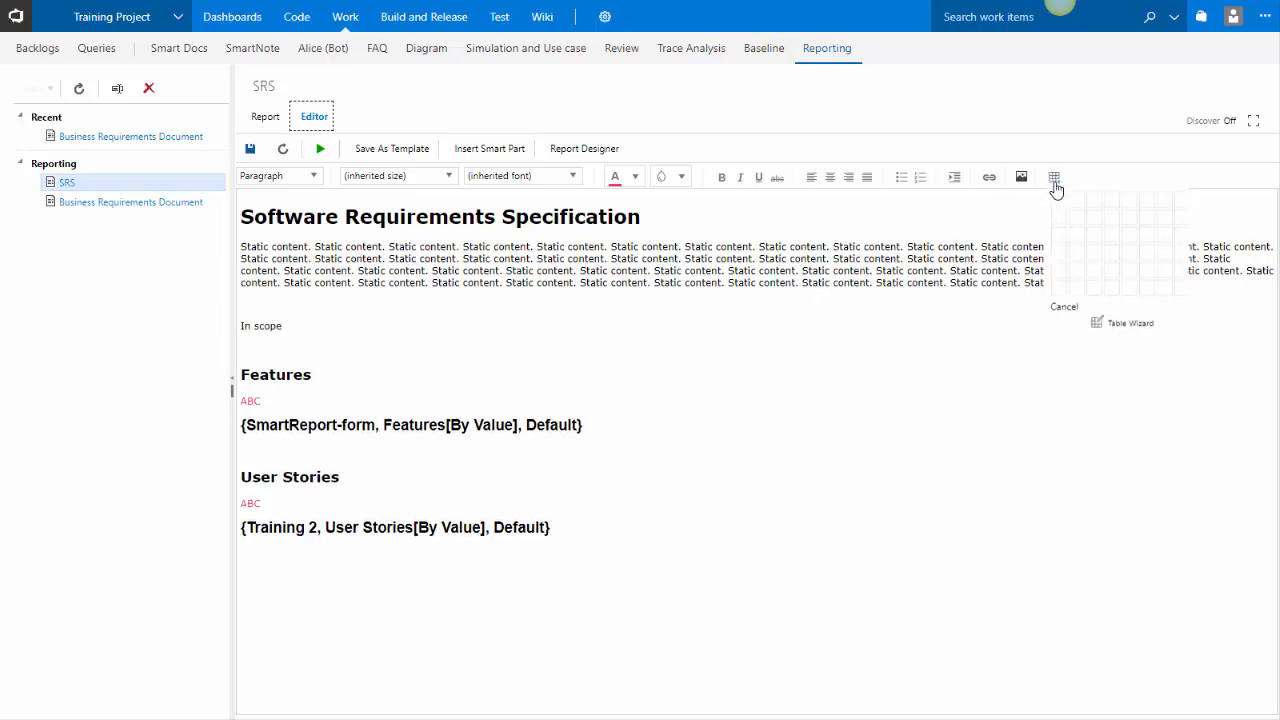
left_click(1118, 250)
left_click(1182, 350)
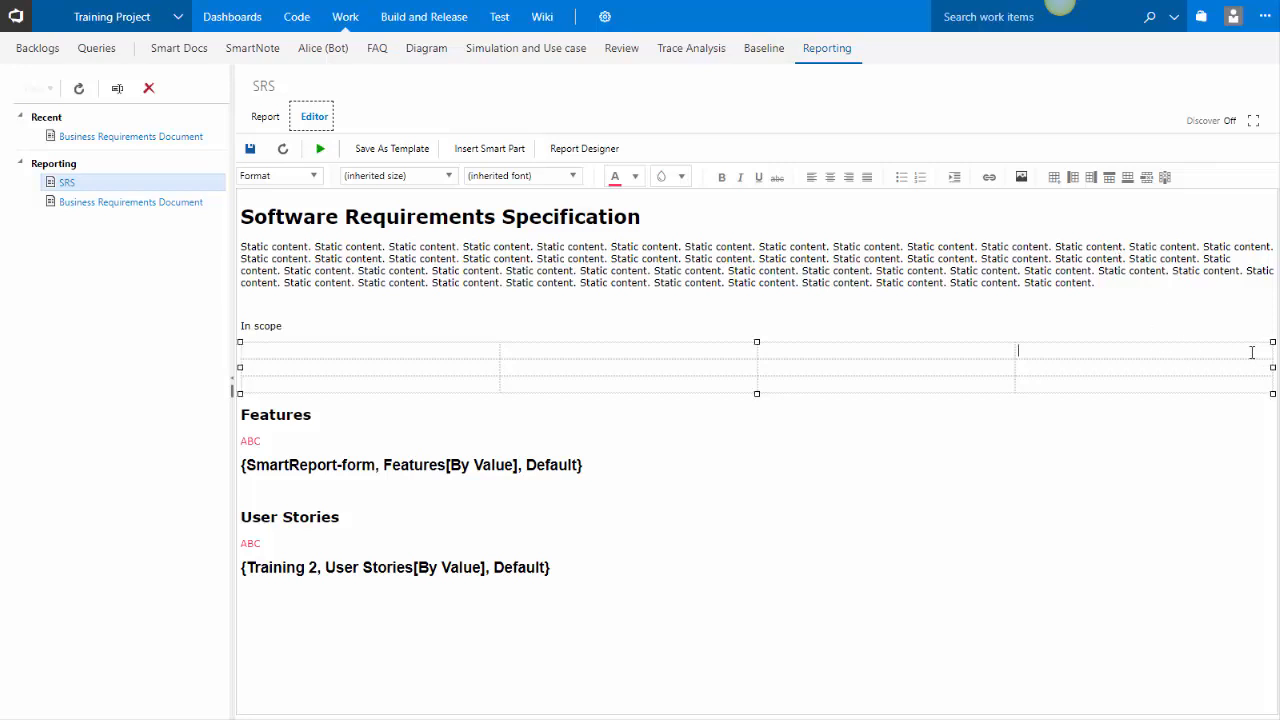
left_click_drag(1270, 369, 905, 369)
Format the In scope line as Heading 1
left_click(300, 324)
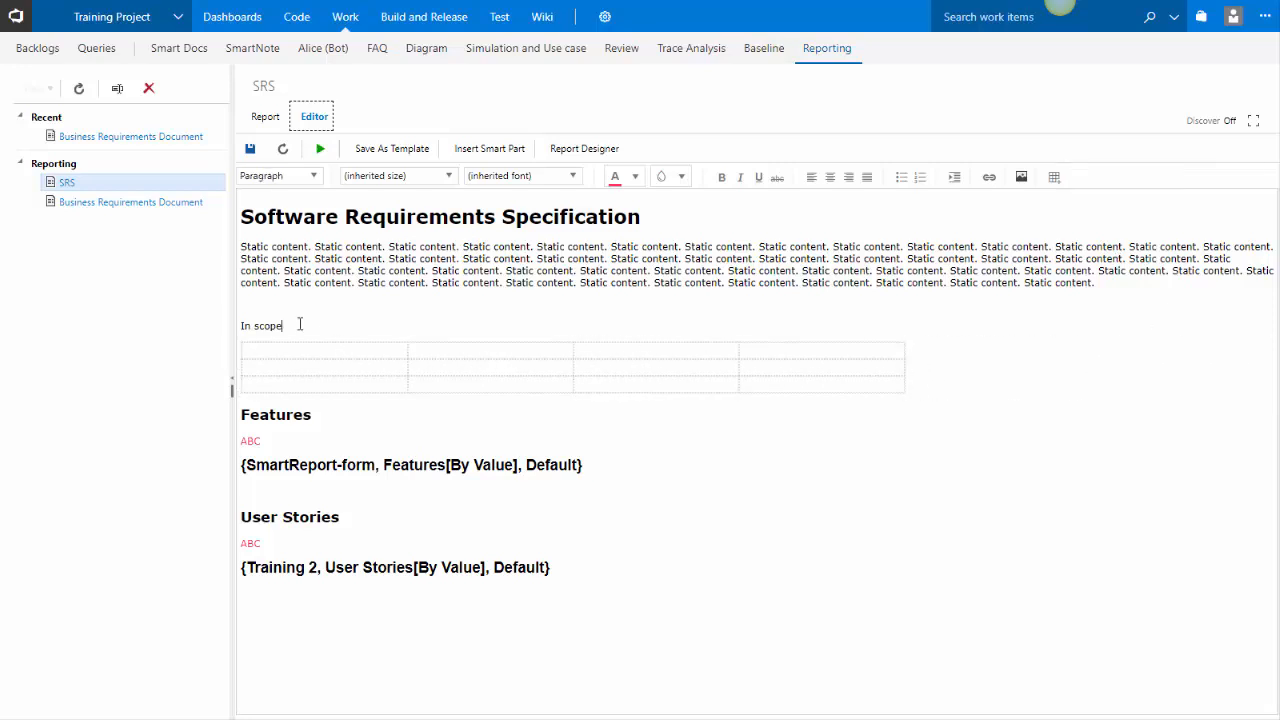
left_click(288, 180)
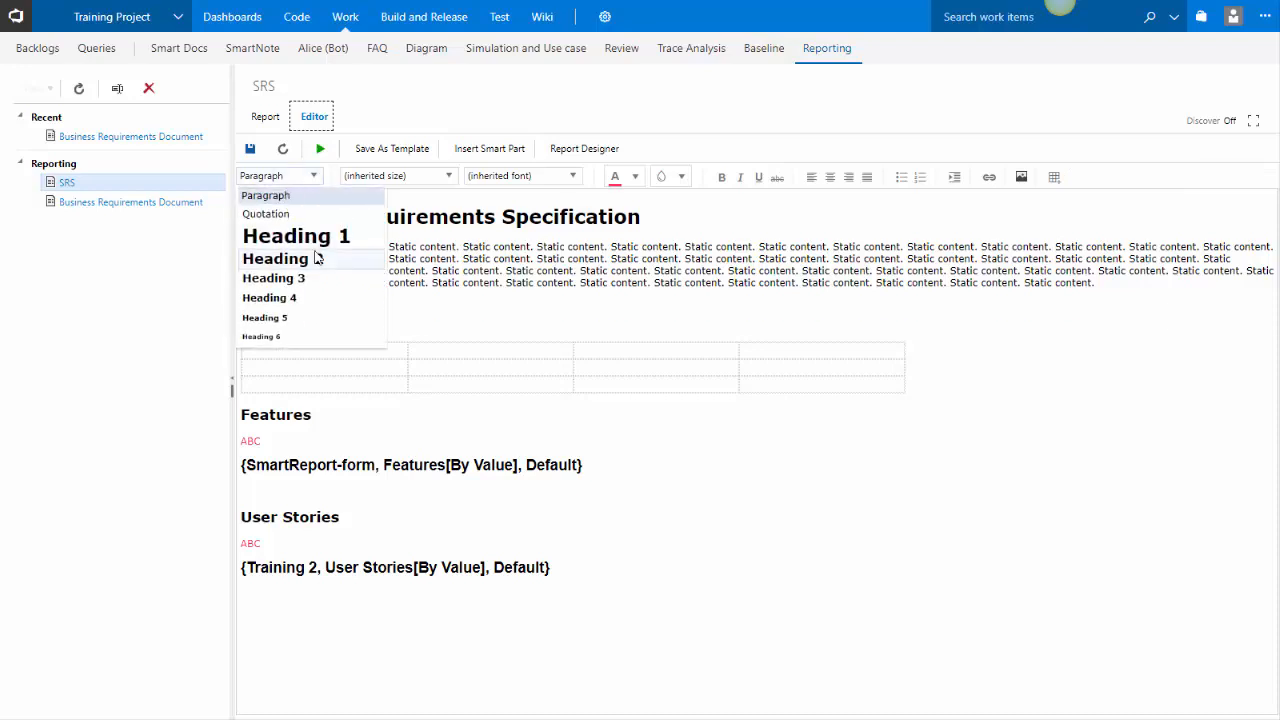
left_click(300, 234)
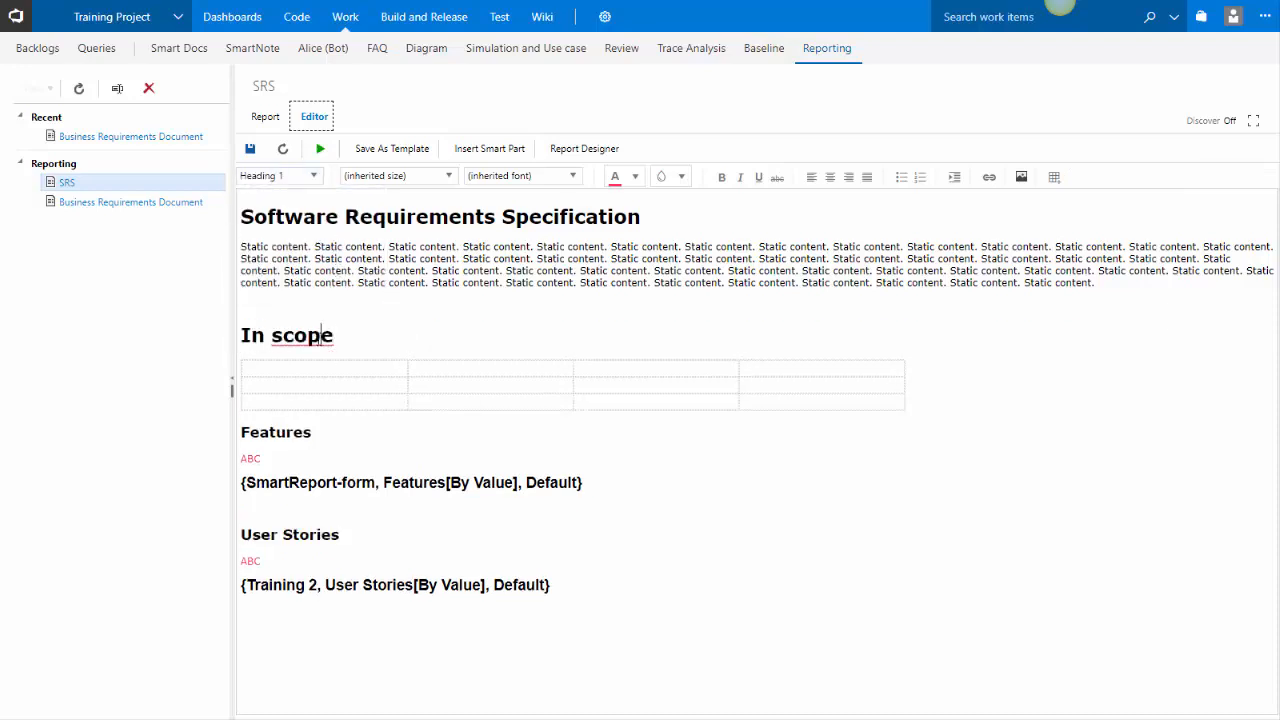
Fill the table's first row with A, B, C, D and the remaining first-column cells with A
right_click(331, 345)
left_click(350, 372)
left_click(326, 362)
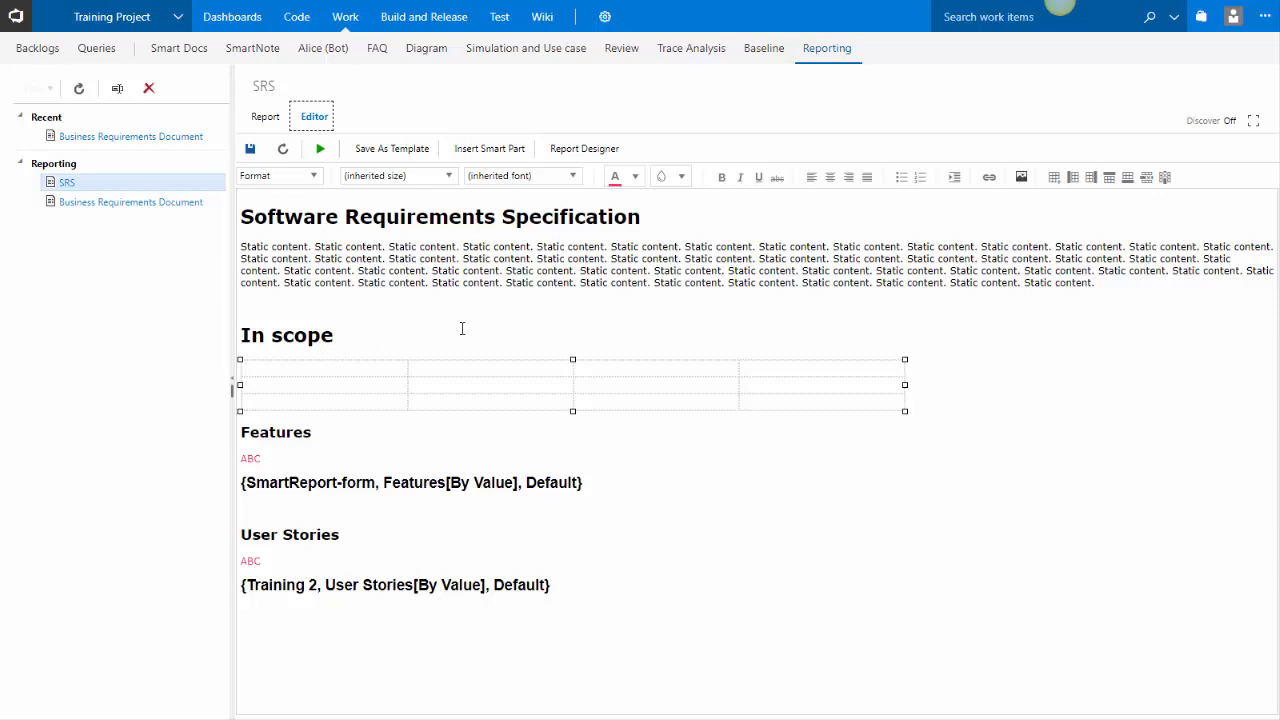
type("A")
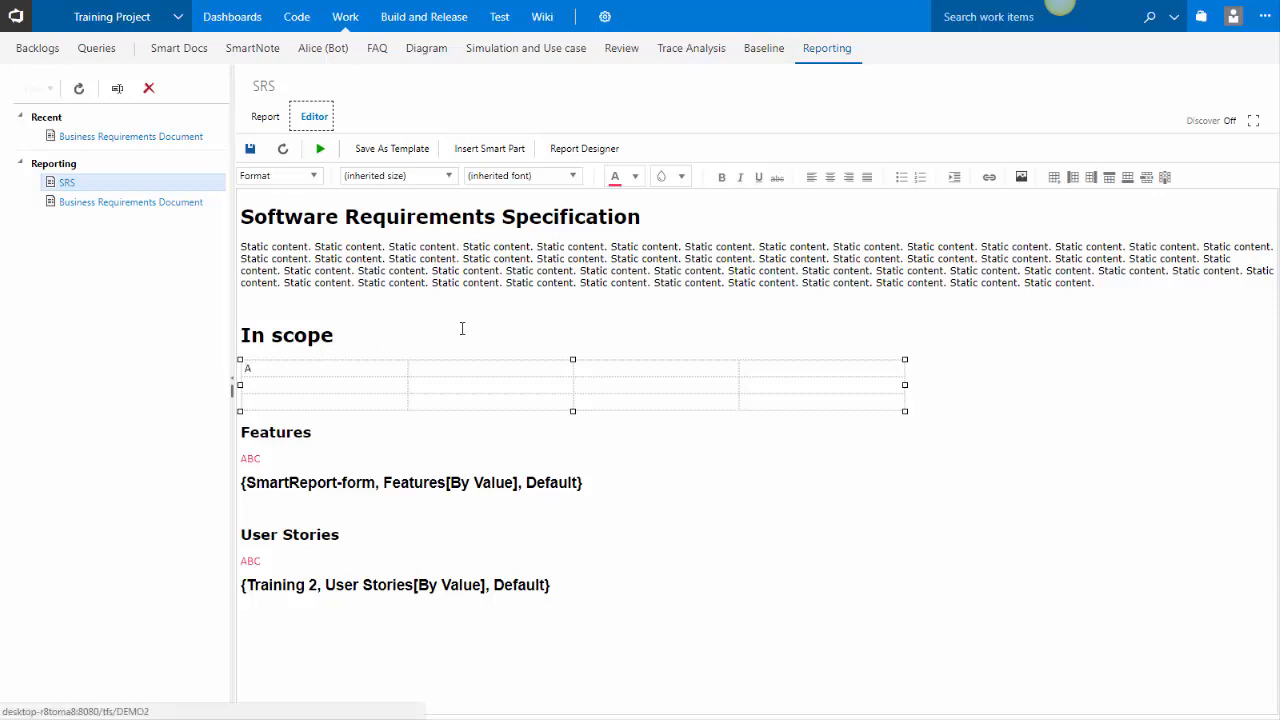
left_click(451, 366)
type("B")
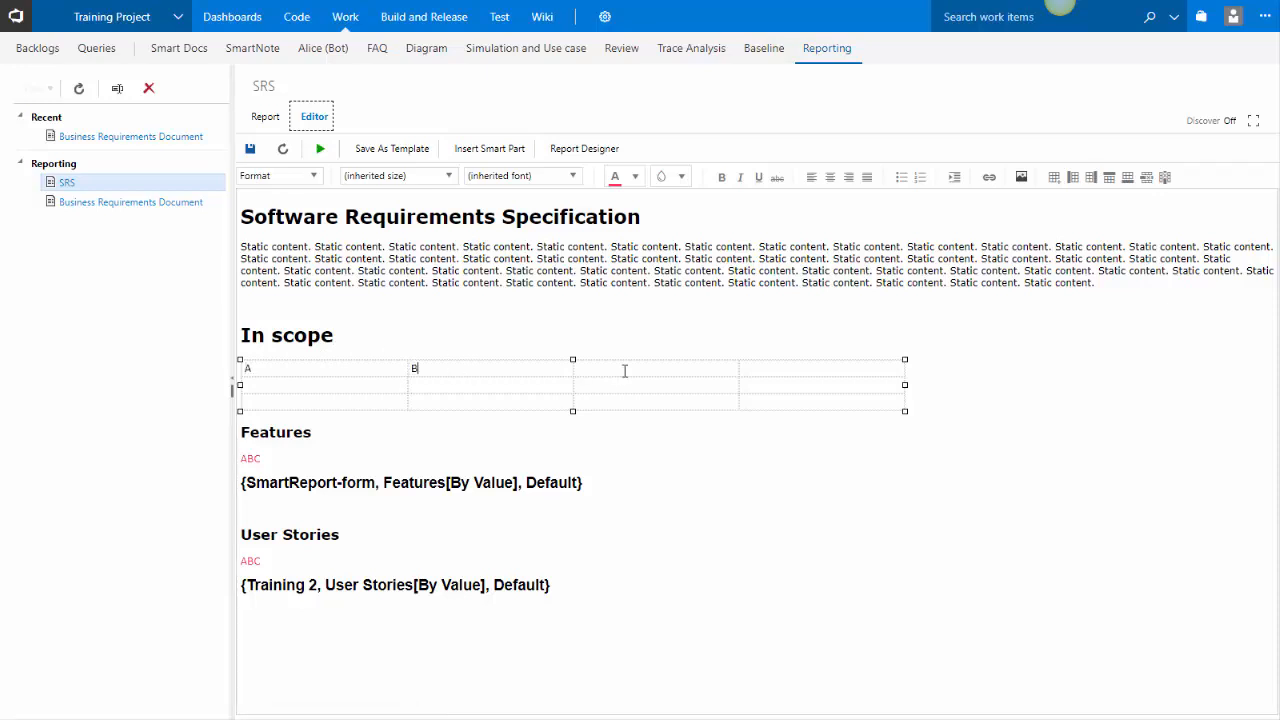
left_click(641, 368)
type("C")
left_click(801, 367)
type("D")
left_click(297, 382)
type("A")
left_click(294, 400)
type("A")
Save the report and preview the In scope table in the Report view
left_click(325, 430)
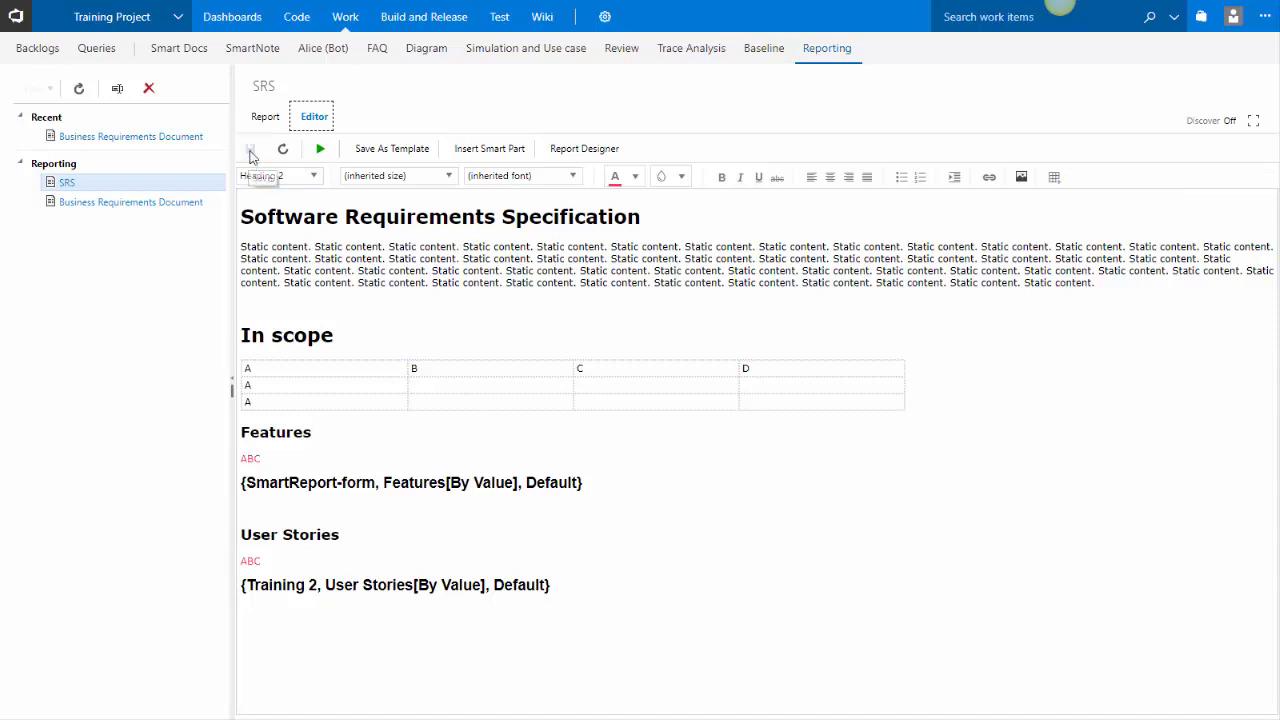
left_click(265, 118)
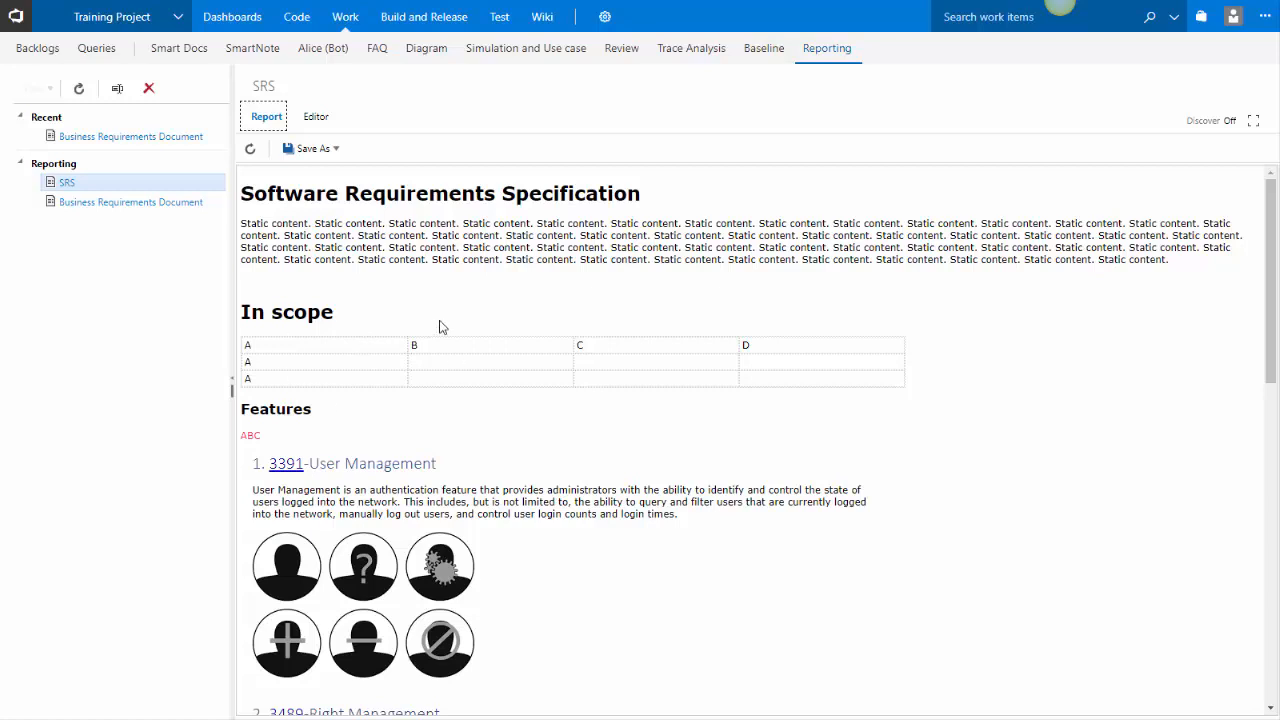
scroll(525, 267, "down", 3)
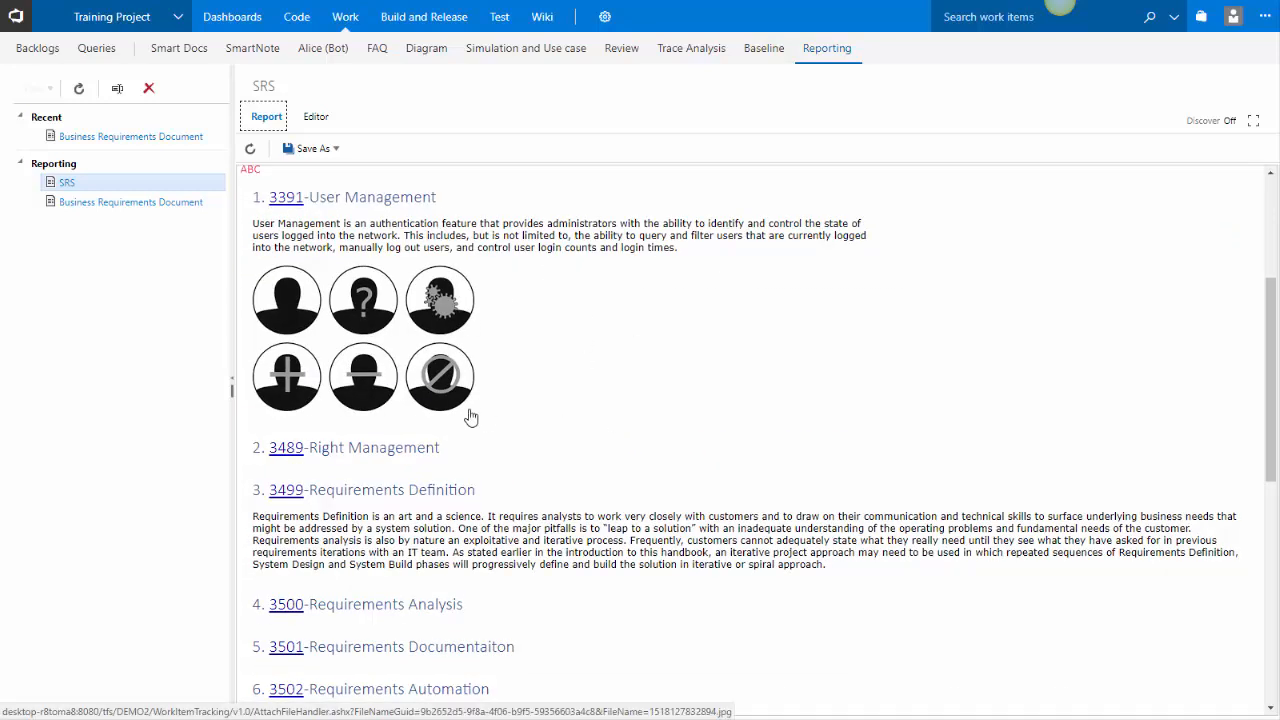
scroll(471, 417, "up", 3)
left_click(320, 120)
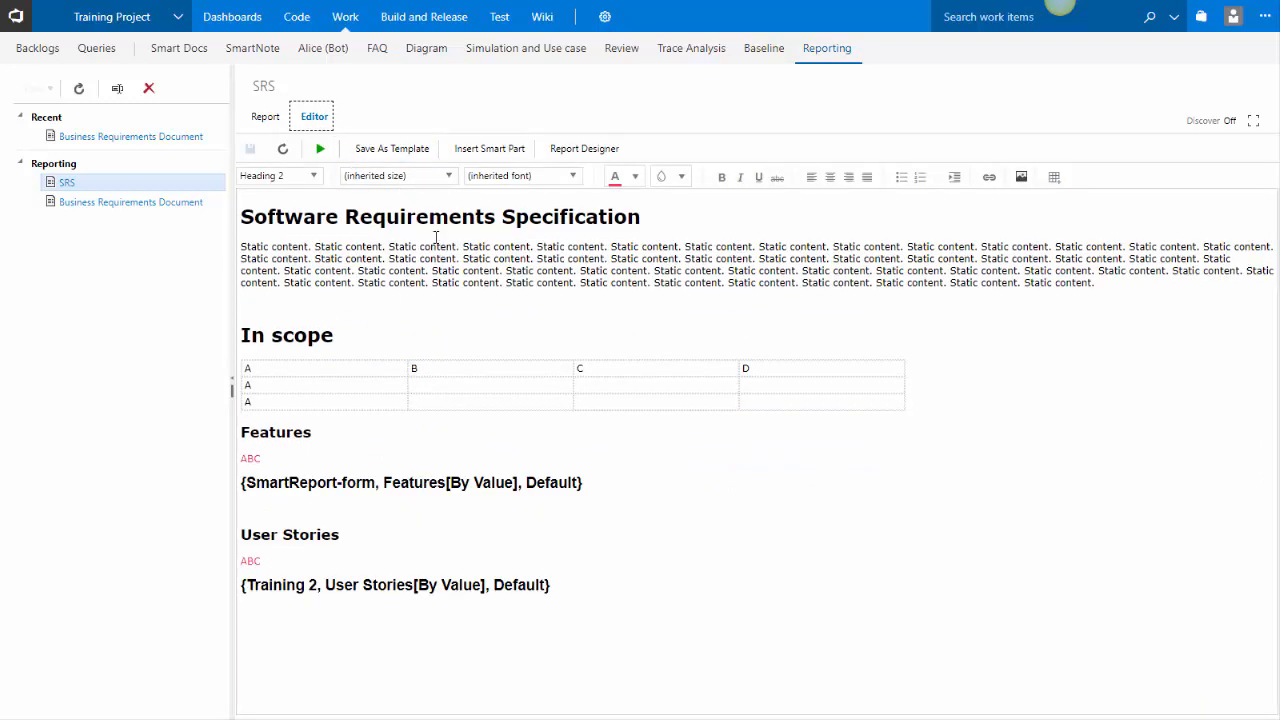
Save the current report as a template named My SRS Template
left_click(418, 150)
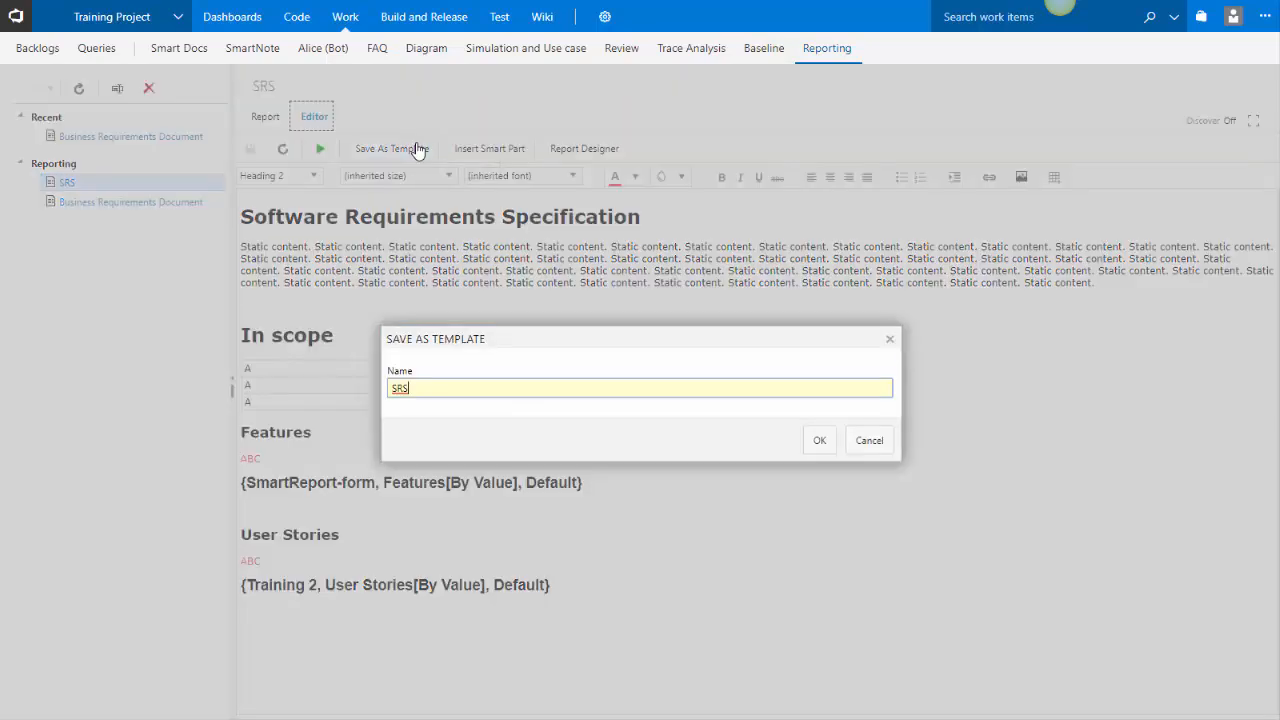
double_click(392, 387)
type("My SRS Template")
left_click(821, 452)
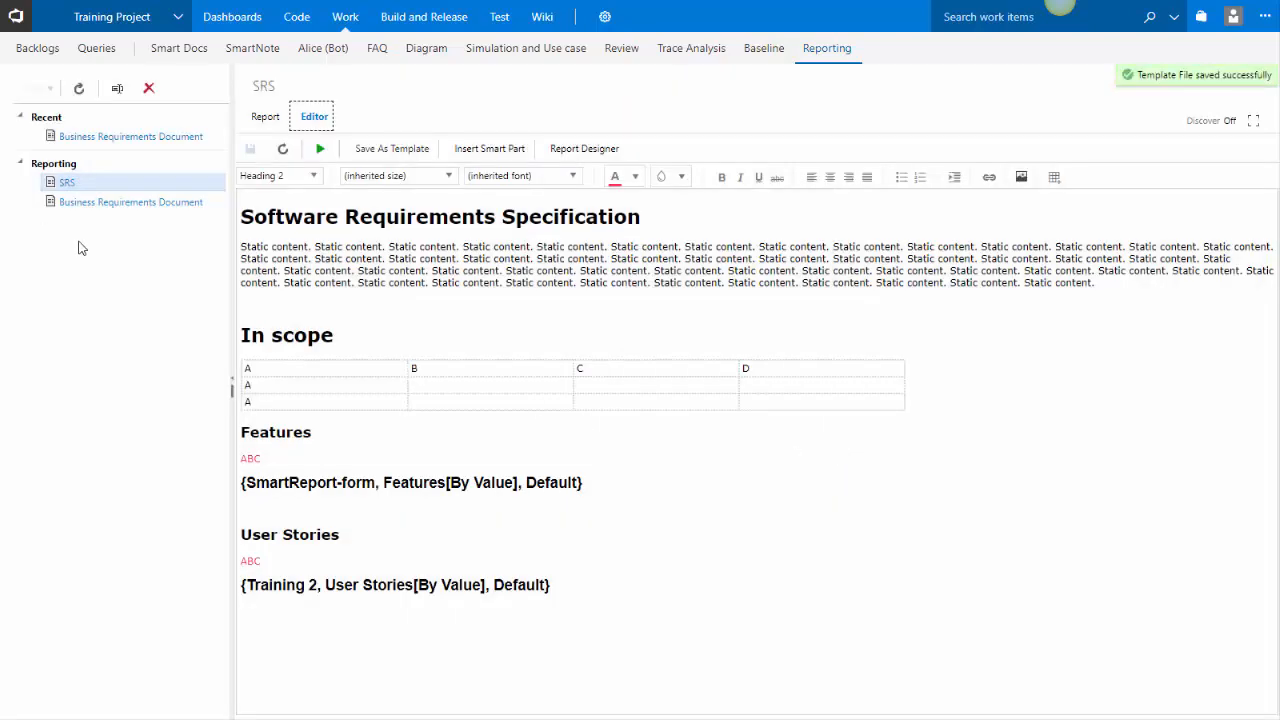
left_click(73, 181)
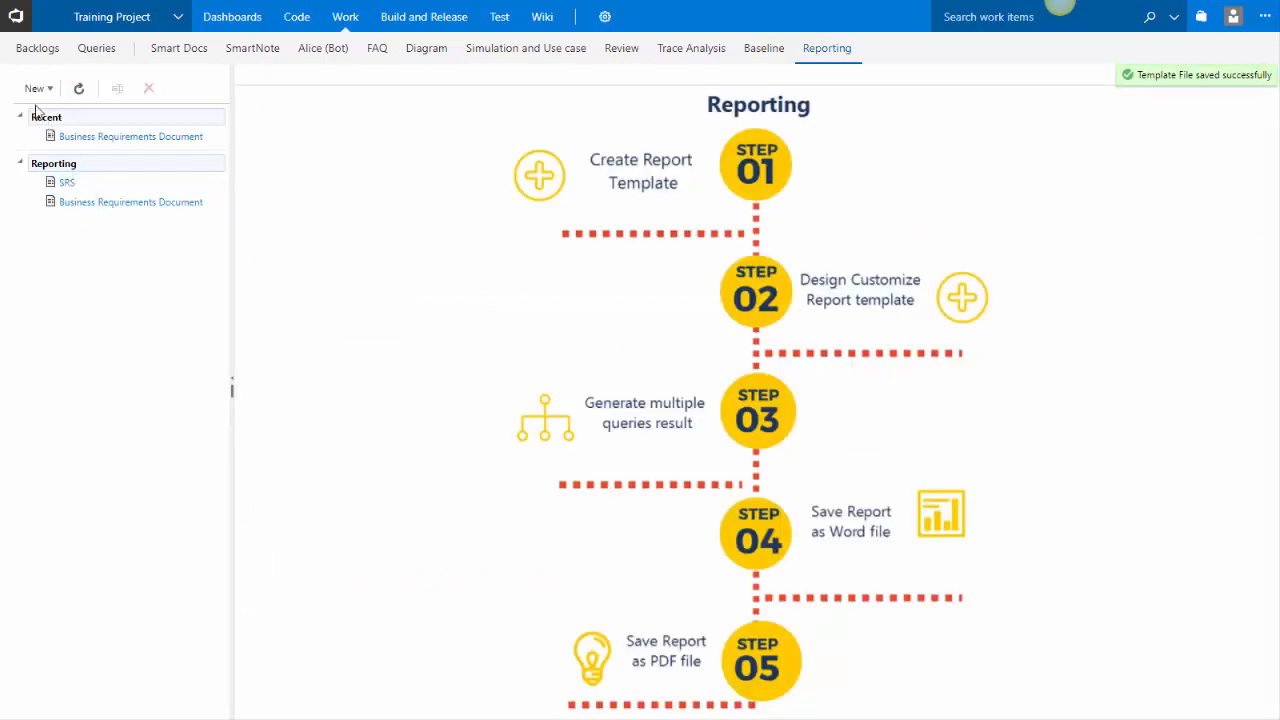
left_click(36, 88)
left_click(38, 164)
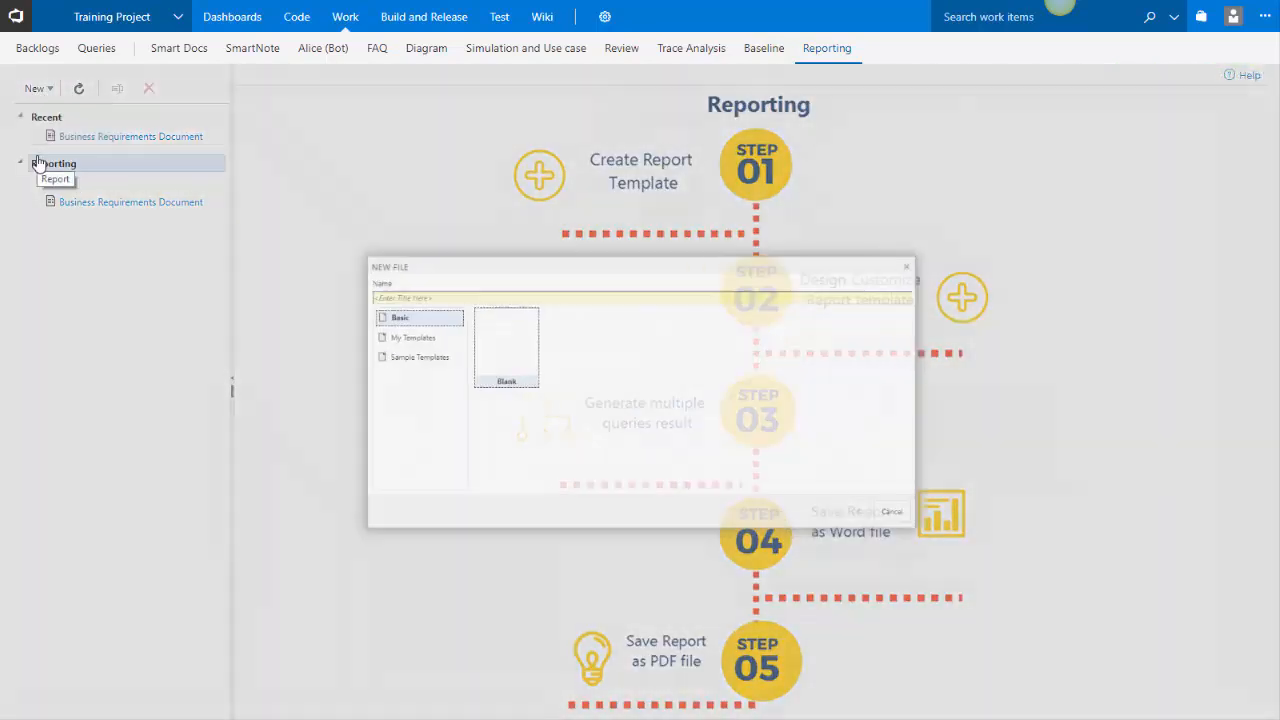
left_click(330, 325)
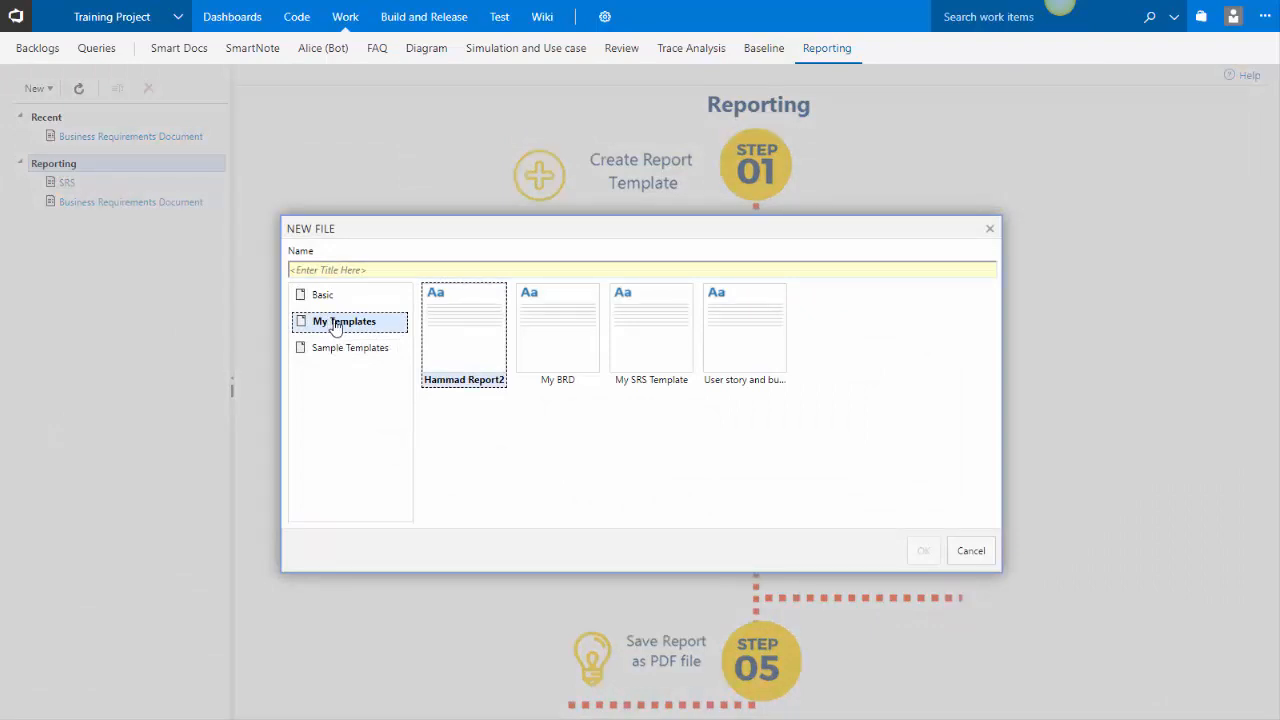
left_click(646, 358)
left_click(405, 270)
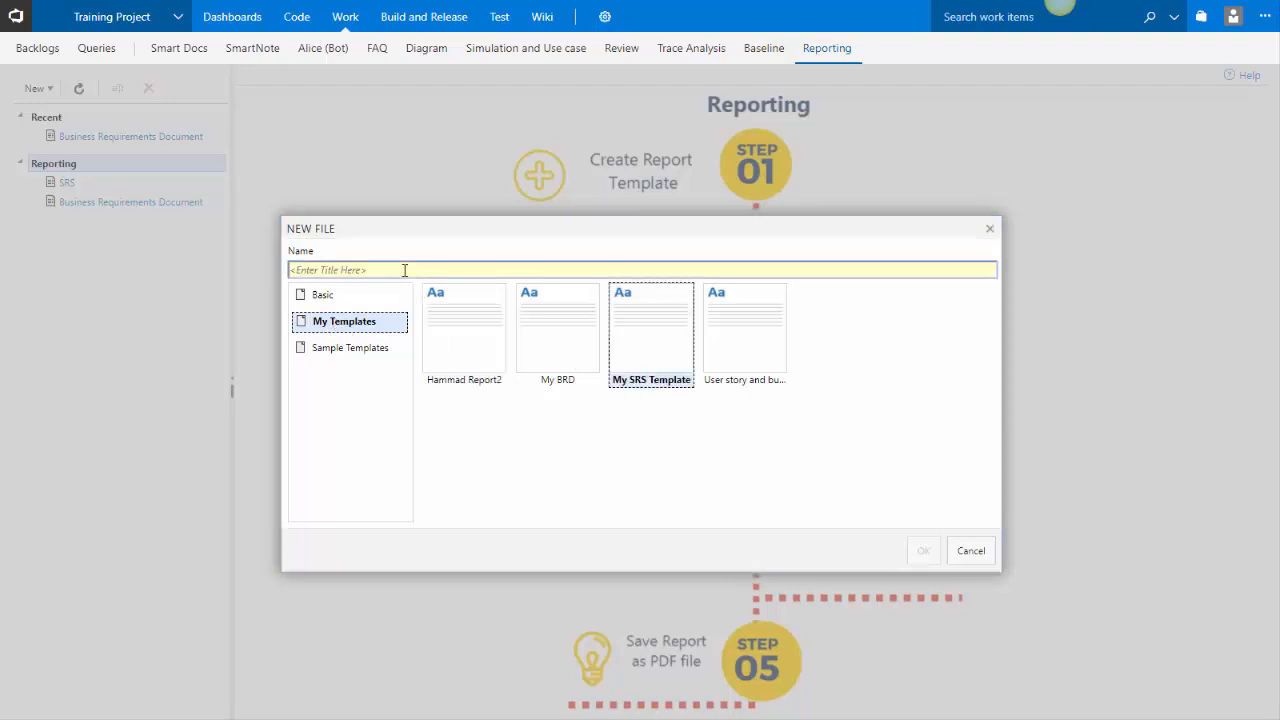
type("SRS 2")
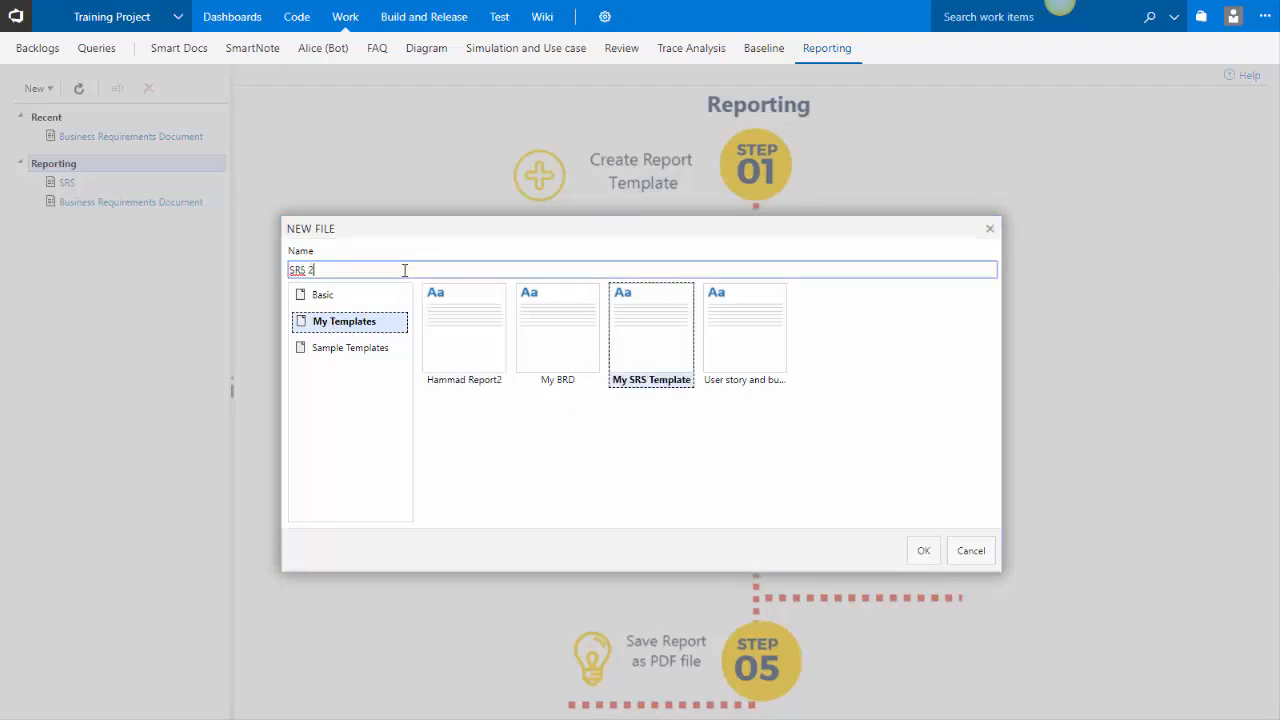
left_click(957, 557)
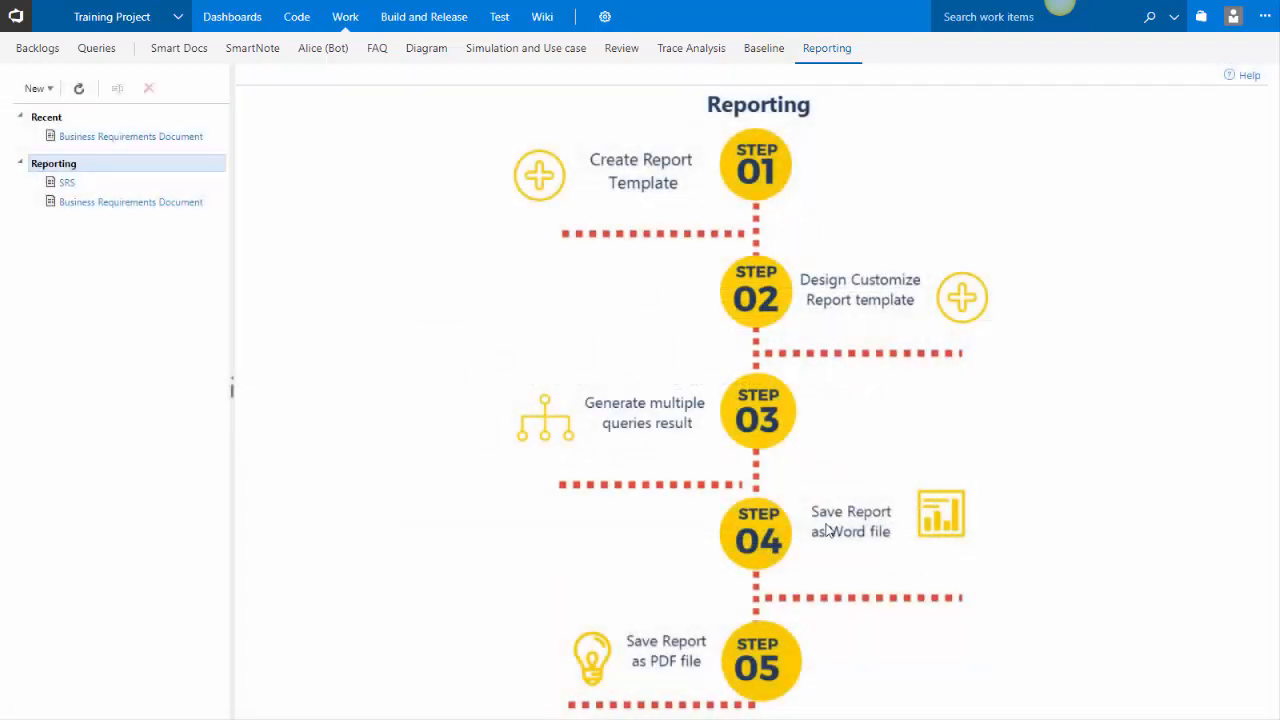
Create a new report named SRS 2 based on My SRS Template from My Templates
left_click(40, 89)
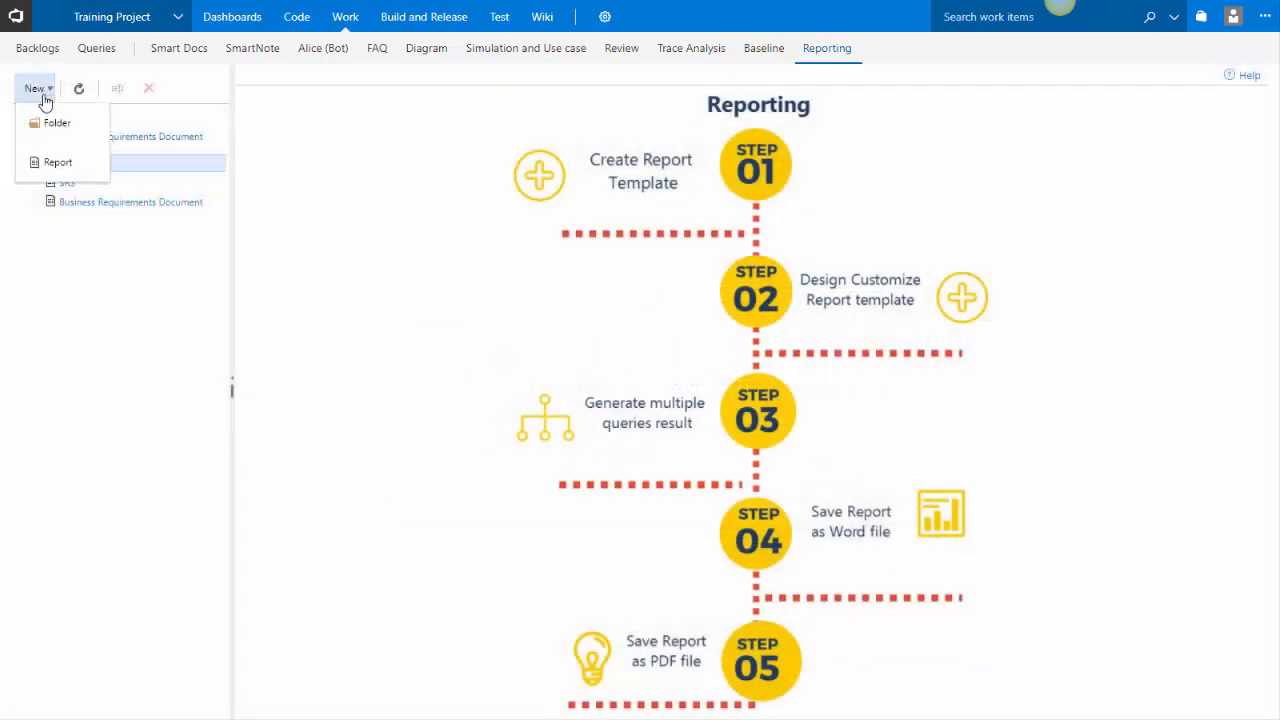
left_click(62, 162)
left_click(360, 322)
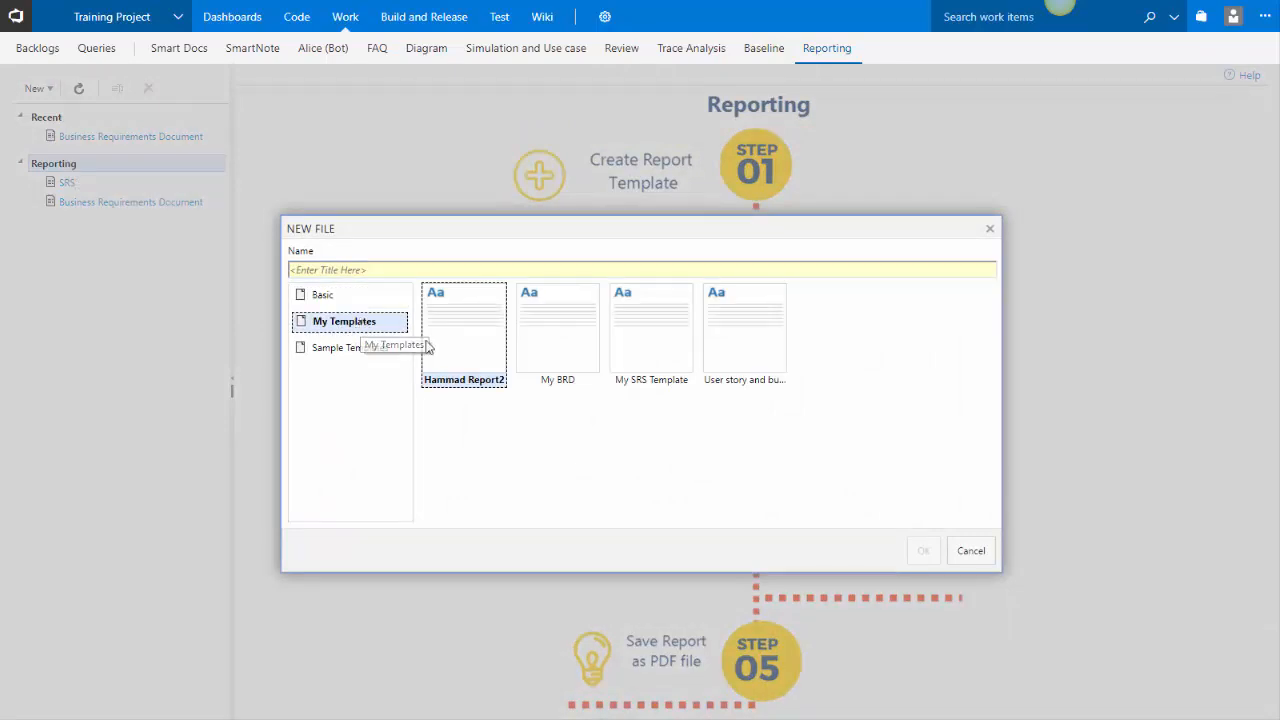
left_click(623, 350)
left_click(589, 269)
type("S")
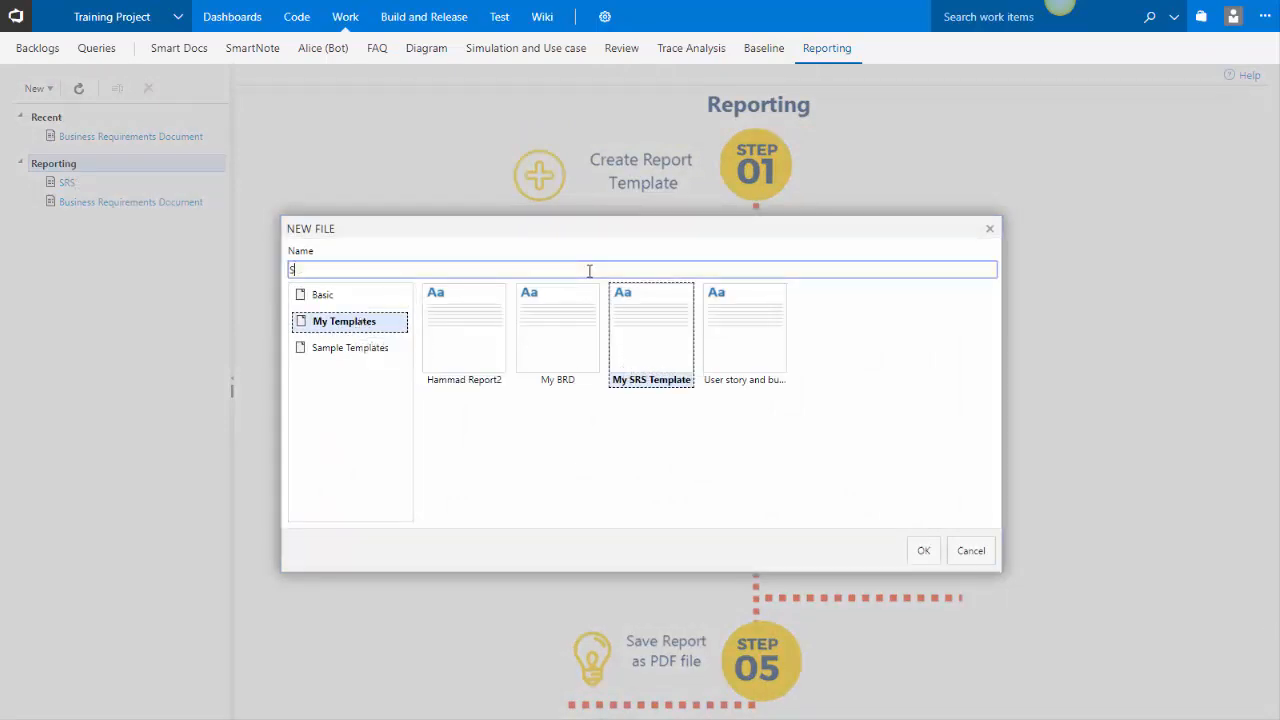
type("RS 2")
left_click(923, 558)
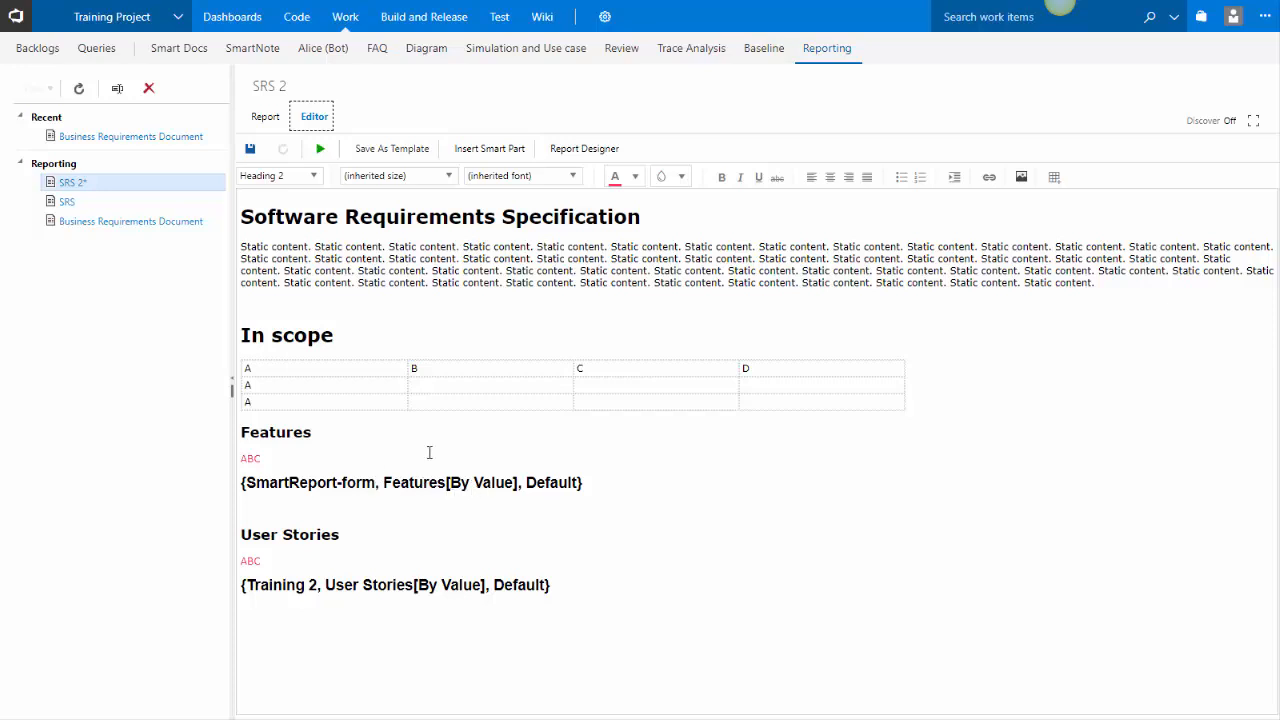
Preview the SRS 2 report in the Report view, checking the Features and User Stories results
left_click(264, 118)
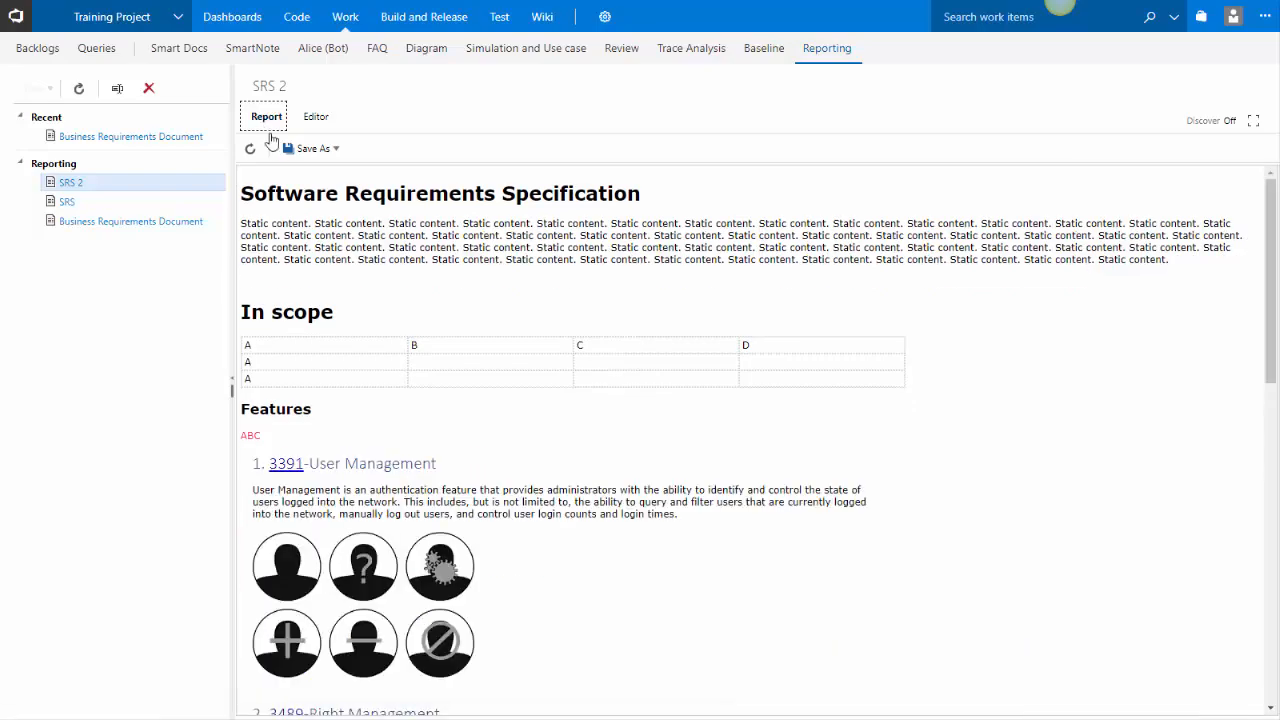
scroll(370, 355, "down", 10)
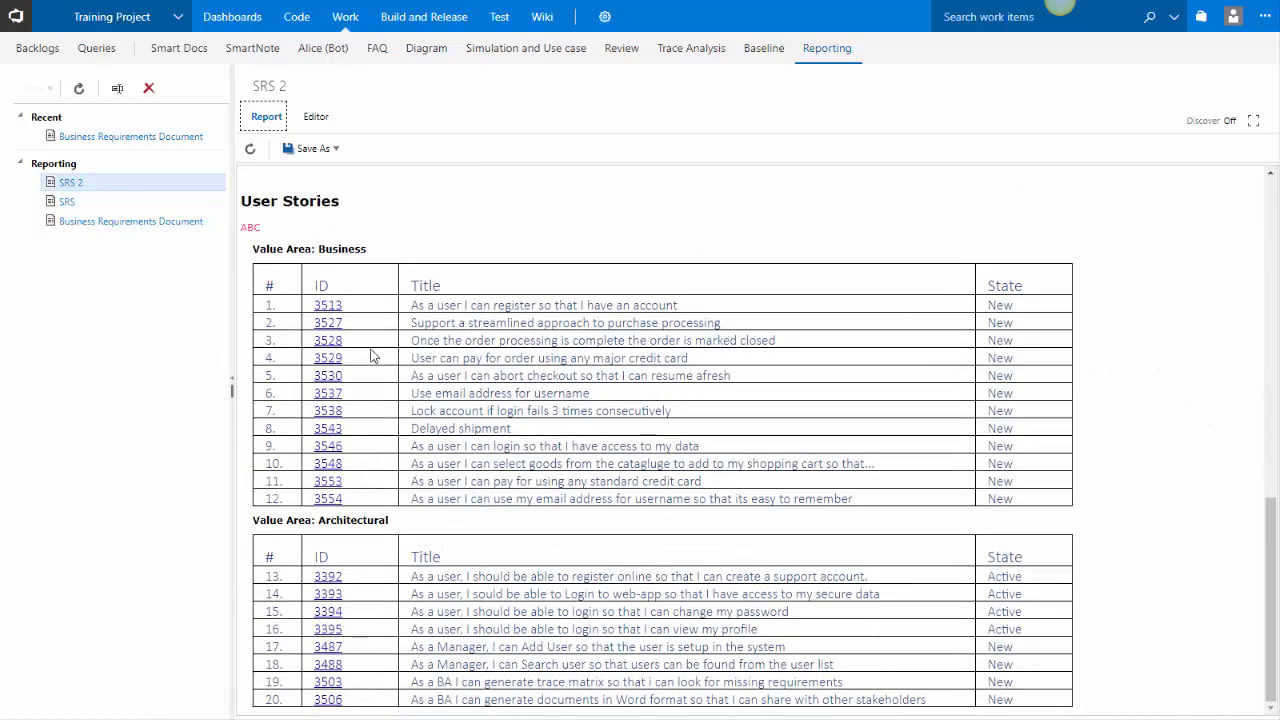
scroll(370, 355, "up", 10)
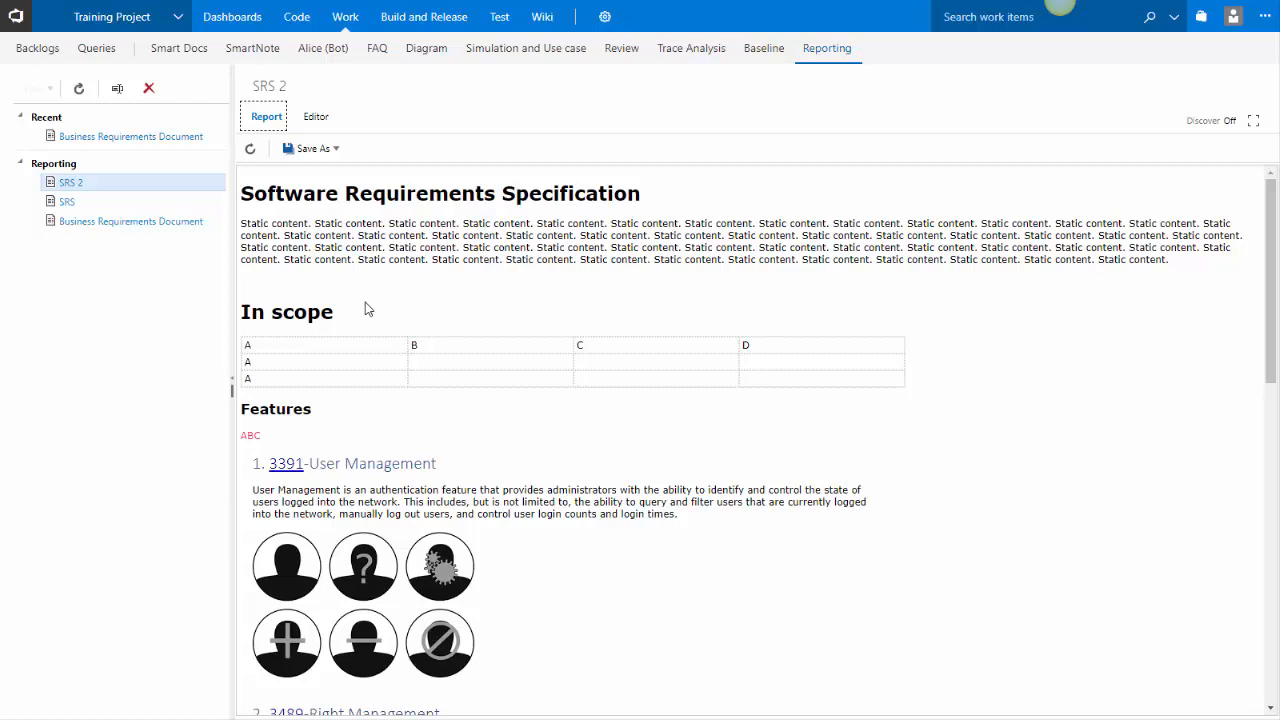
left_click(312, 120)
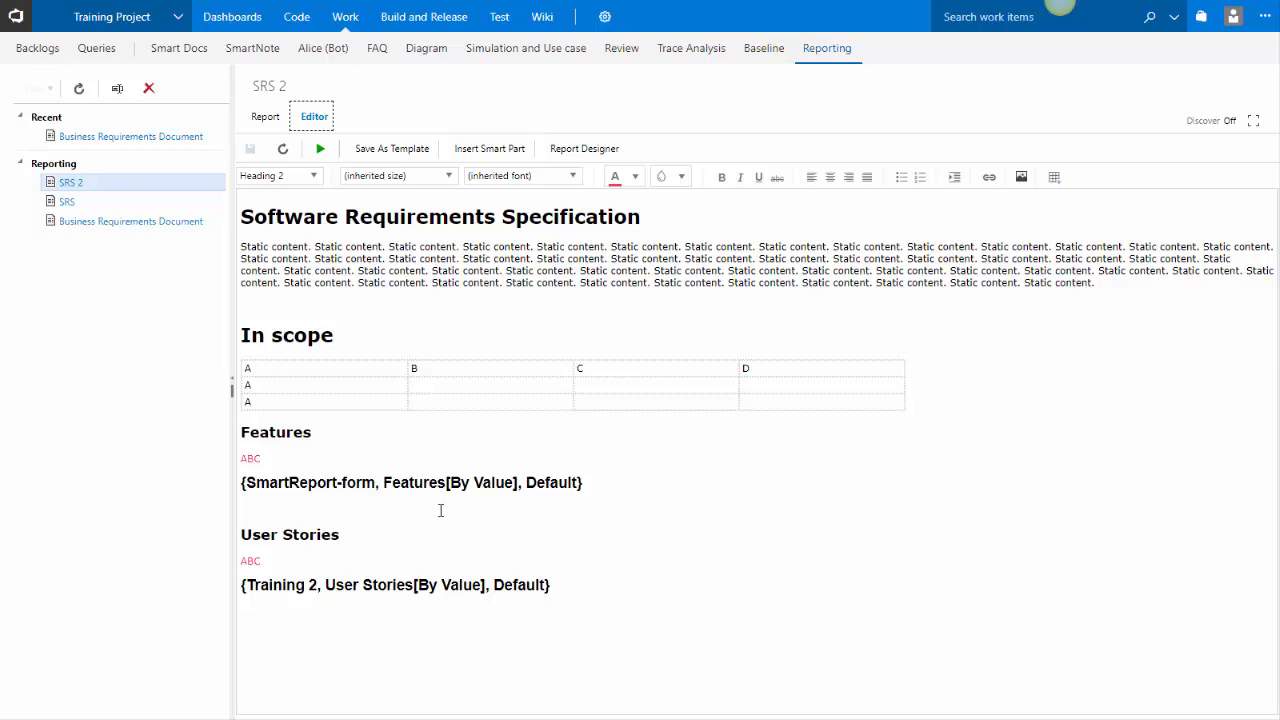
left_click(266, 117)
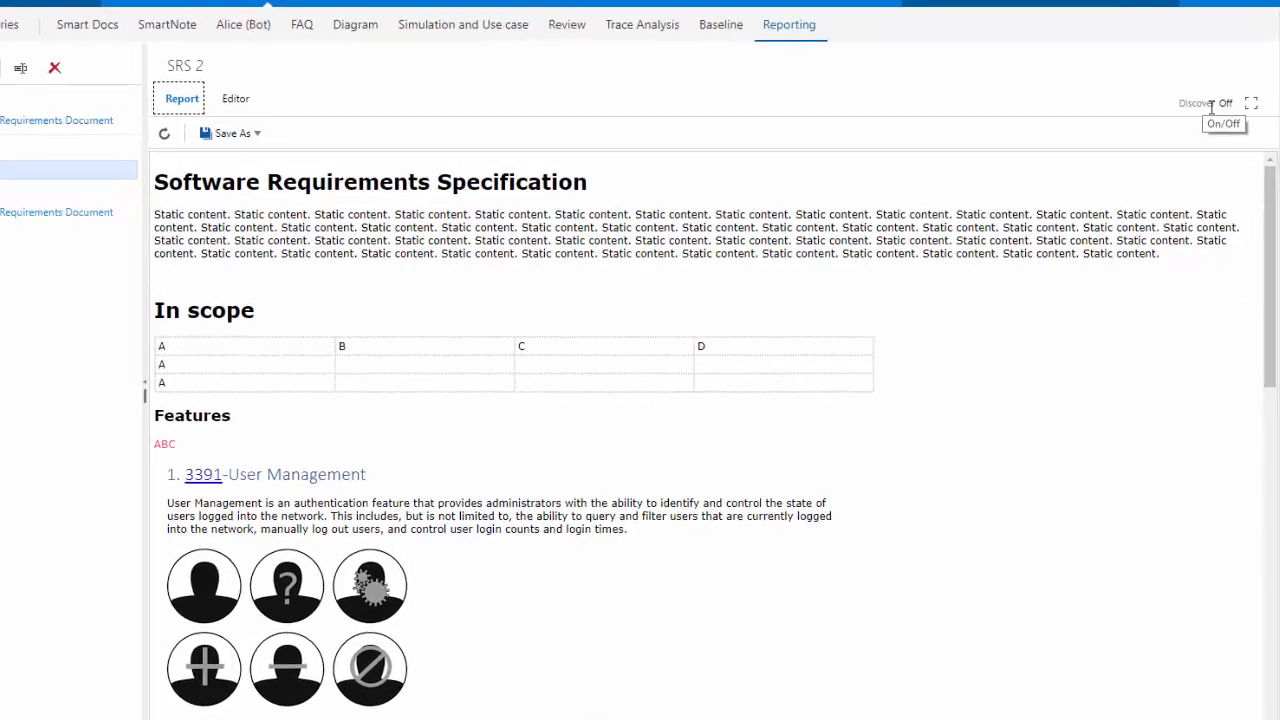
Open the Discover help panel and browse its How To's list, then close it
left_click(1223, 104)
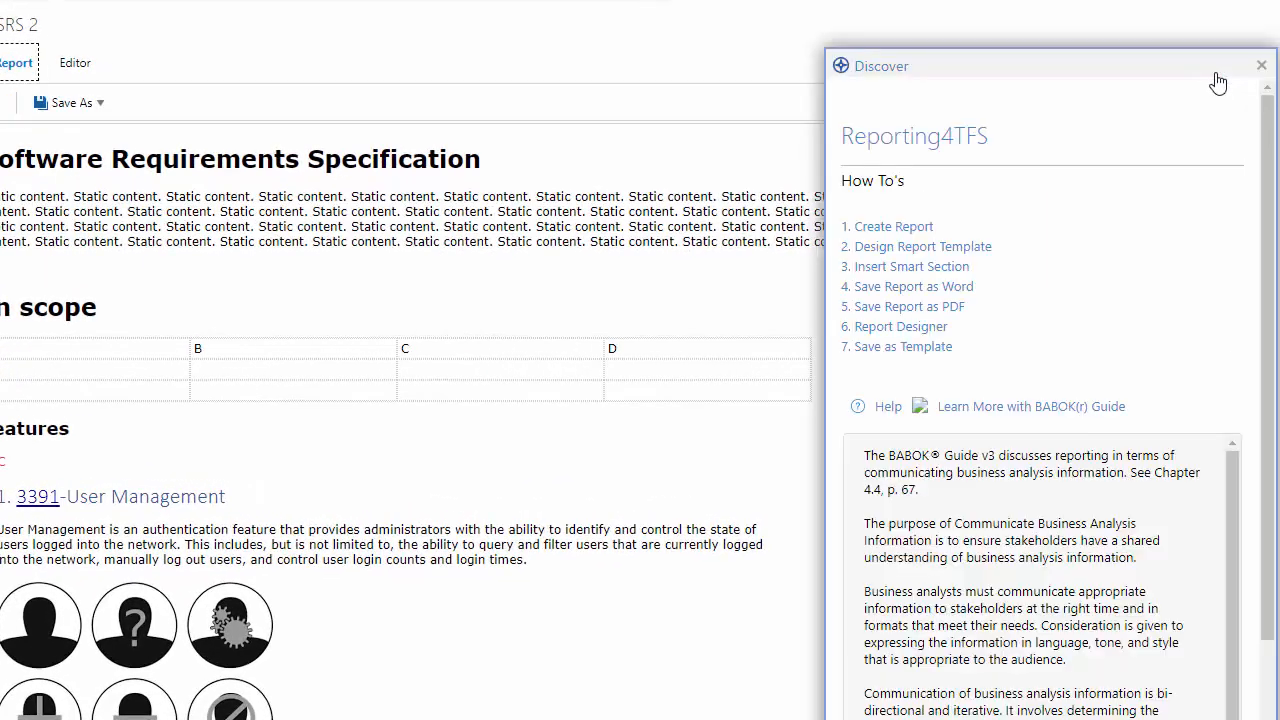
scroll(1054, 277, "down", 3)
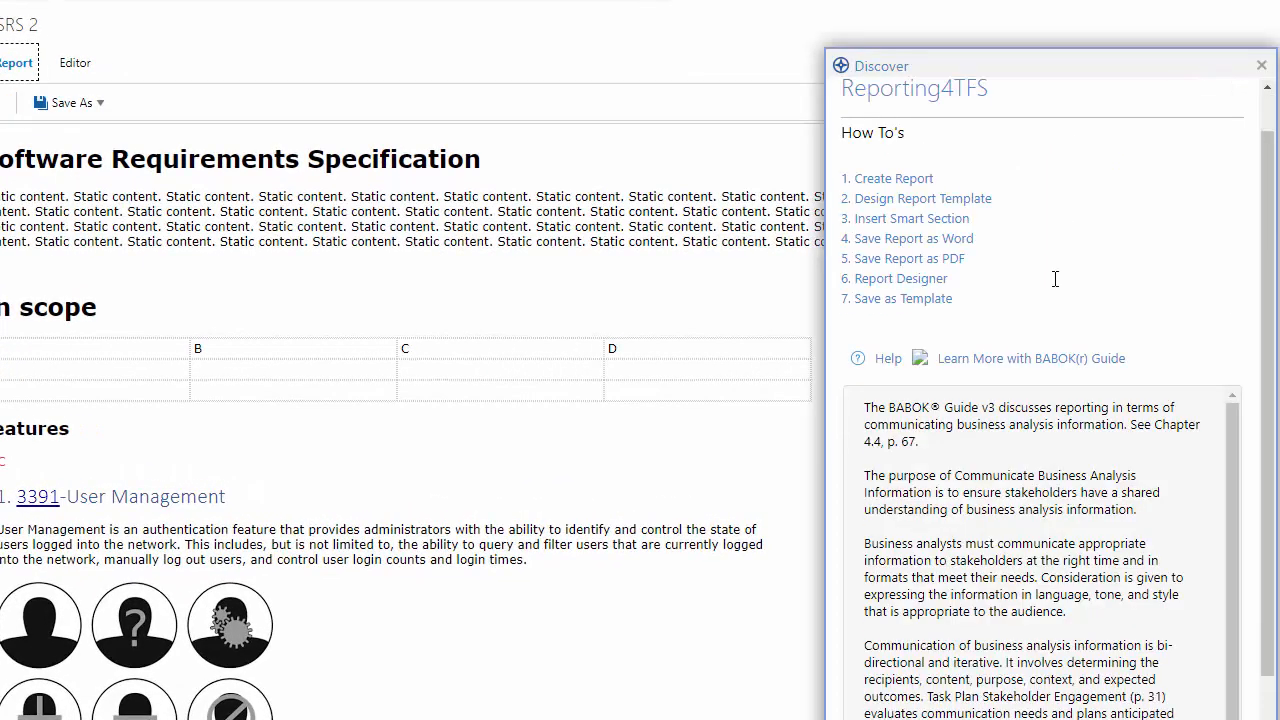
scroll(1028, 341, "up", 1)
scroll(1028, 341, "up", 1)
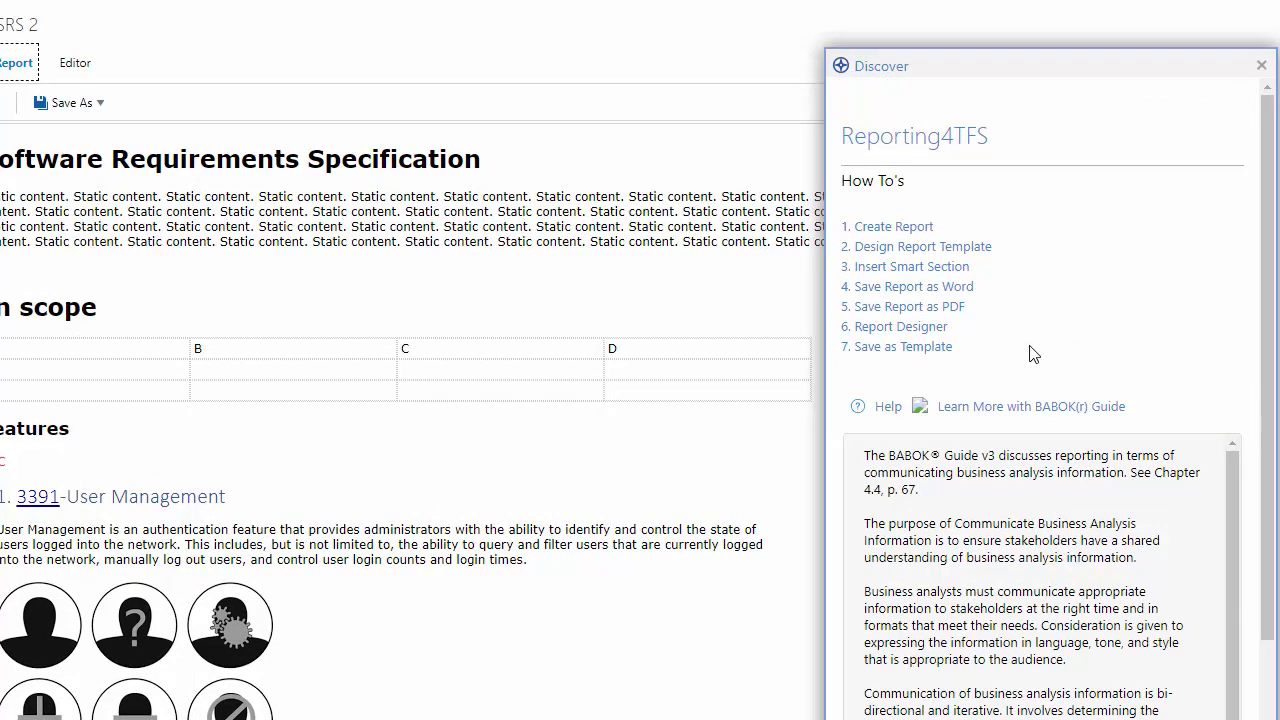
left_click(1262, 66)
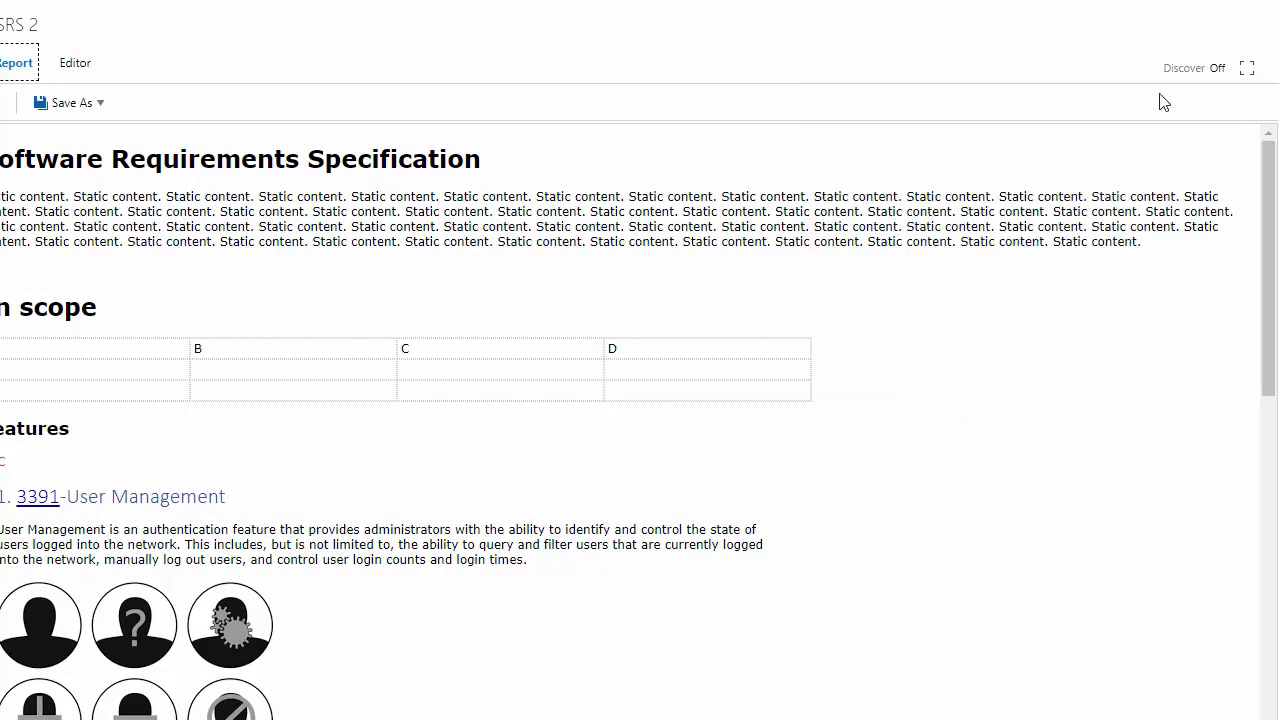
Reopen the Discover panel, read the Create Report how-to, return home and close the panel
left_click(1216, 68)
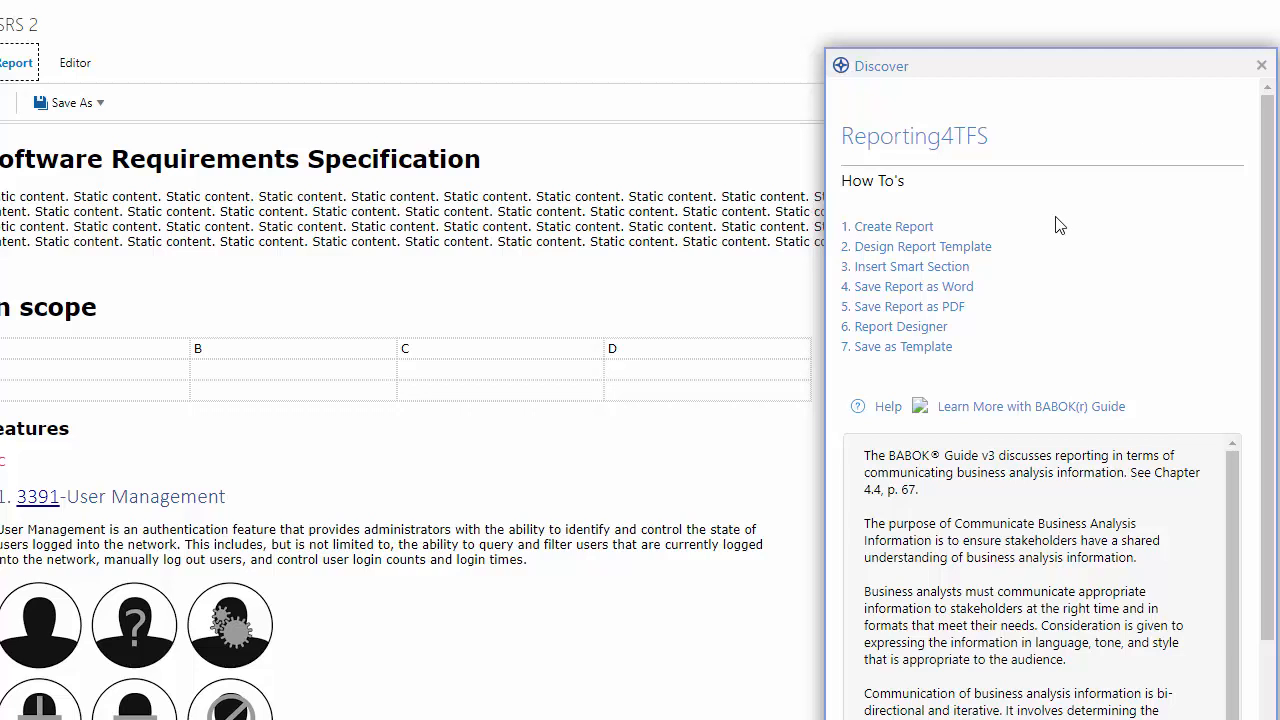
left_click(889, 232)
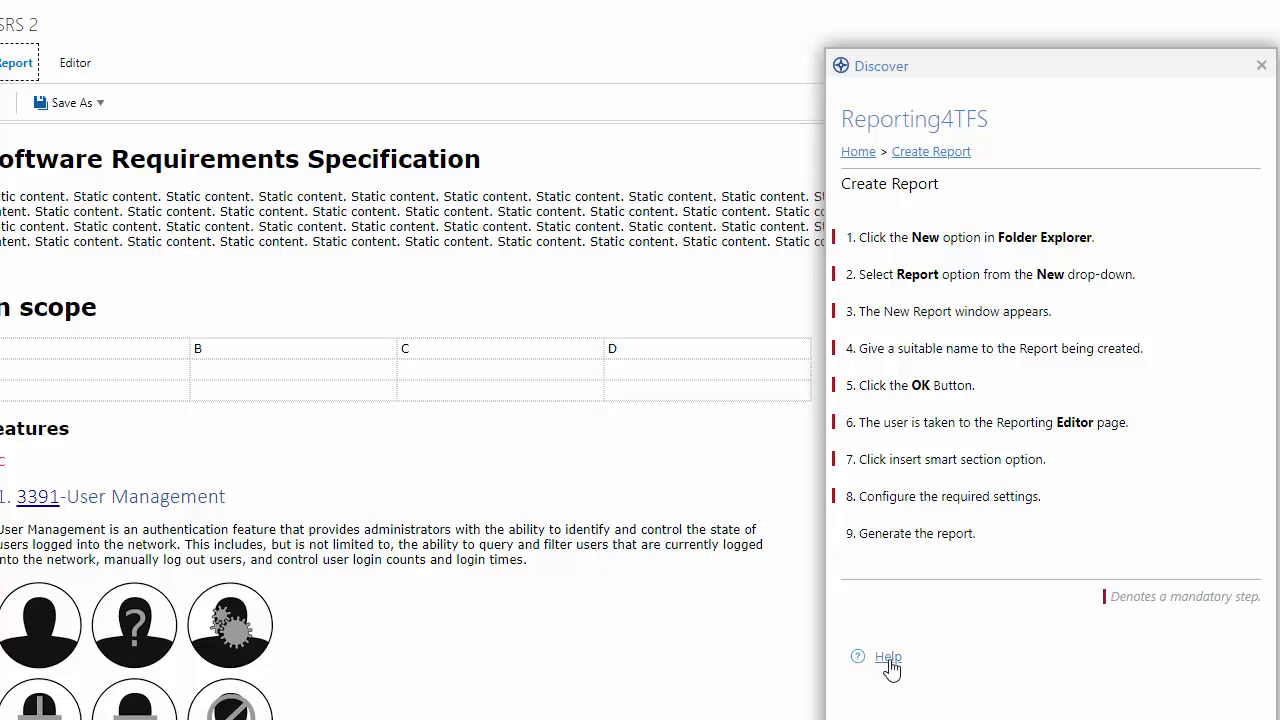
left_click(859, 152)
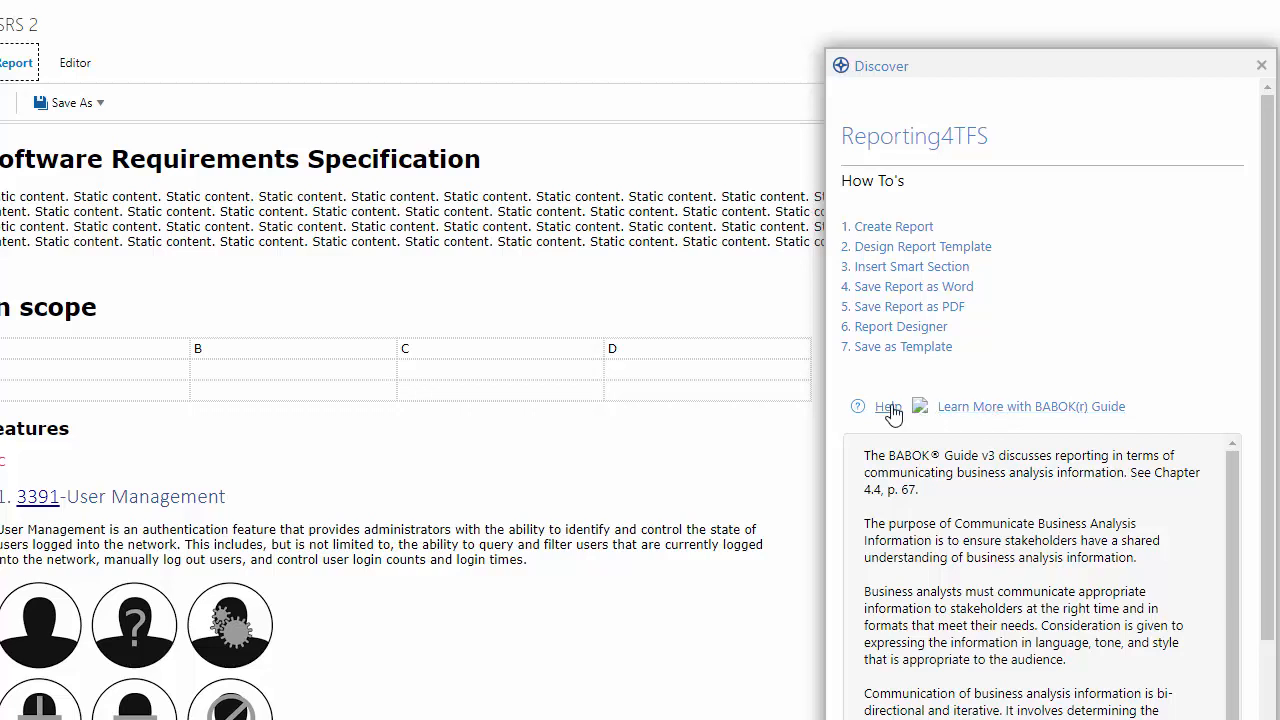
scroll(890, 420, "down", 3)
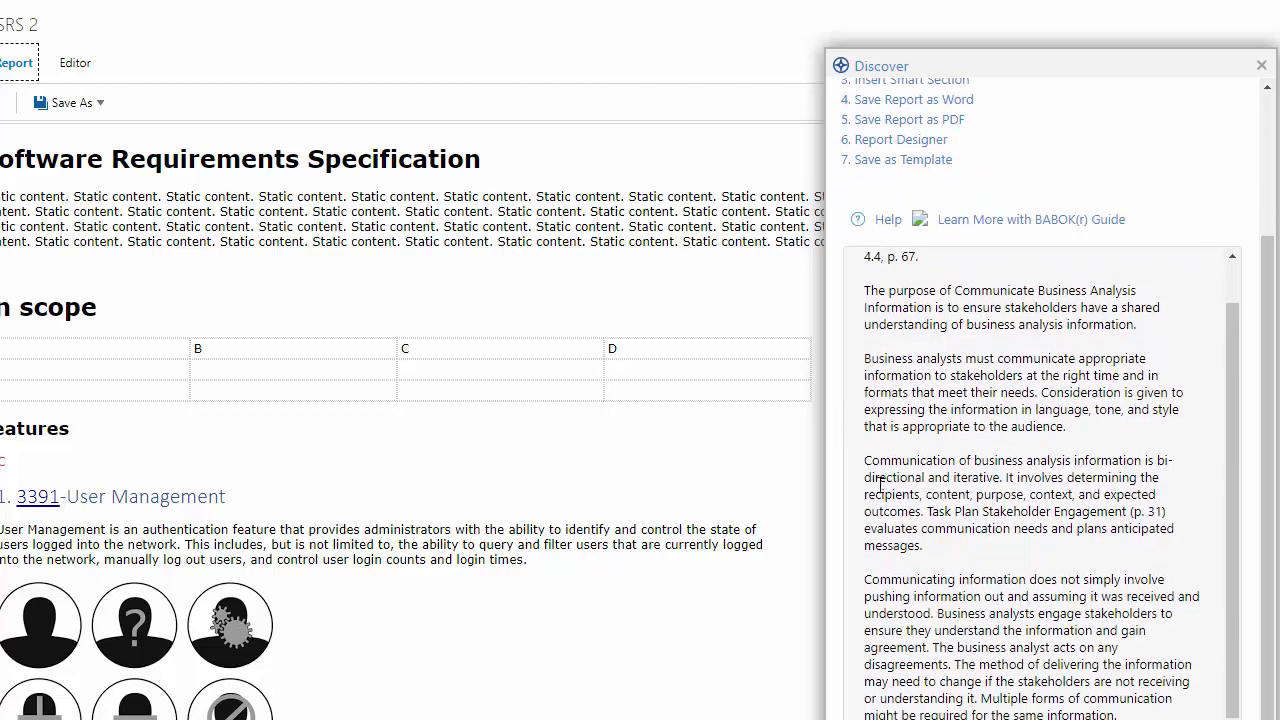
scroll(880, 487, "up", 4)
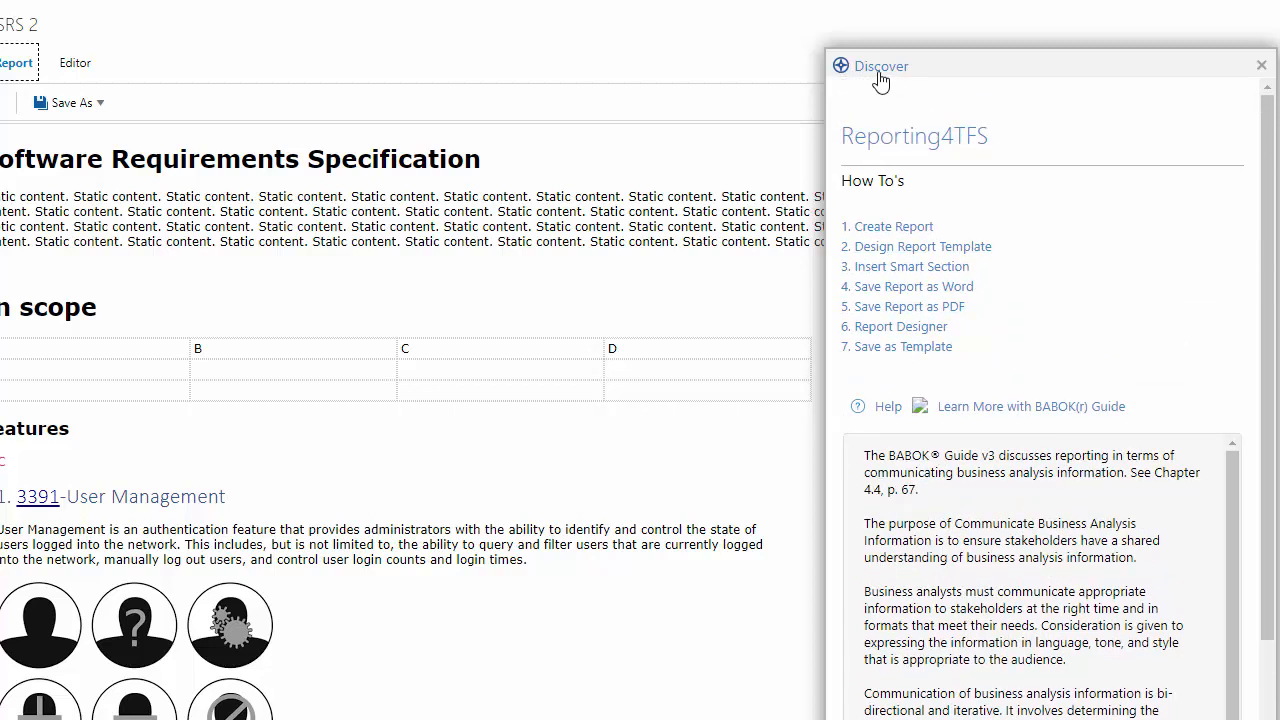
left_click(1259, 65)
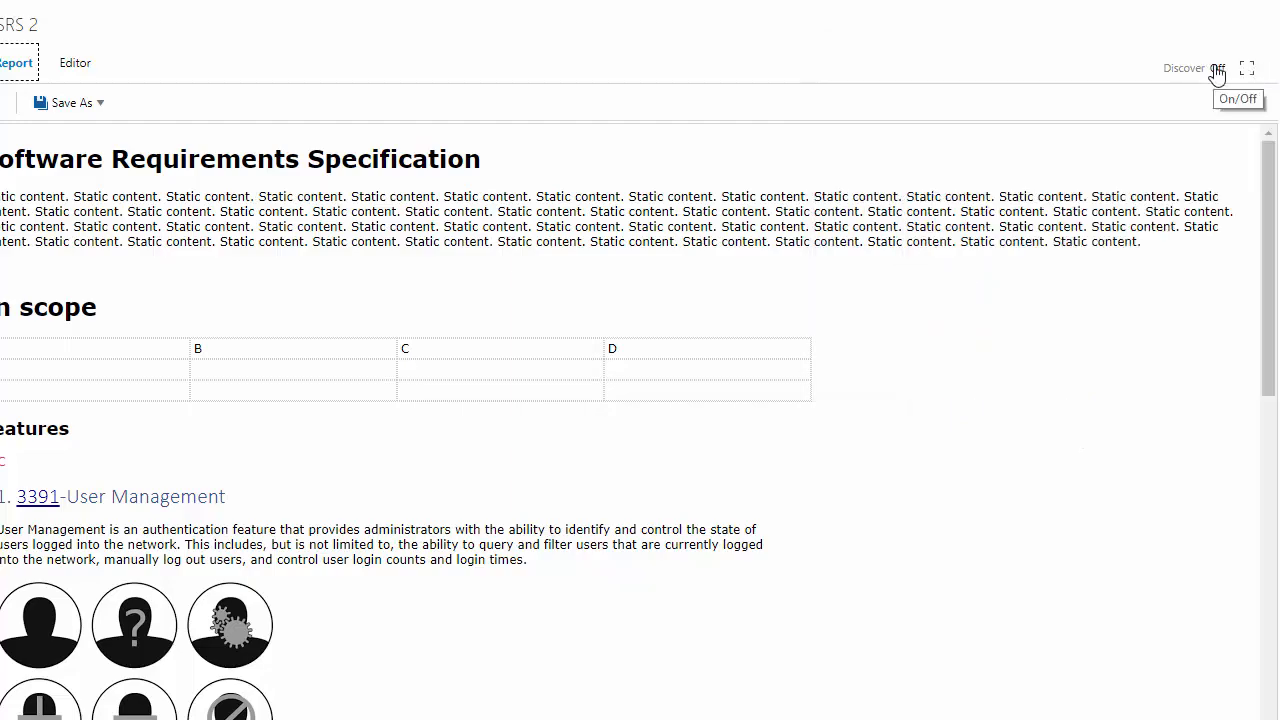